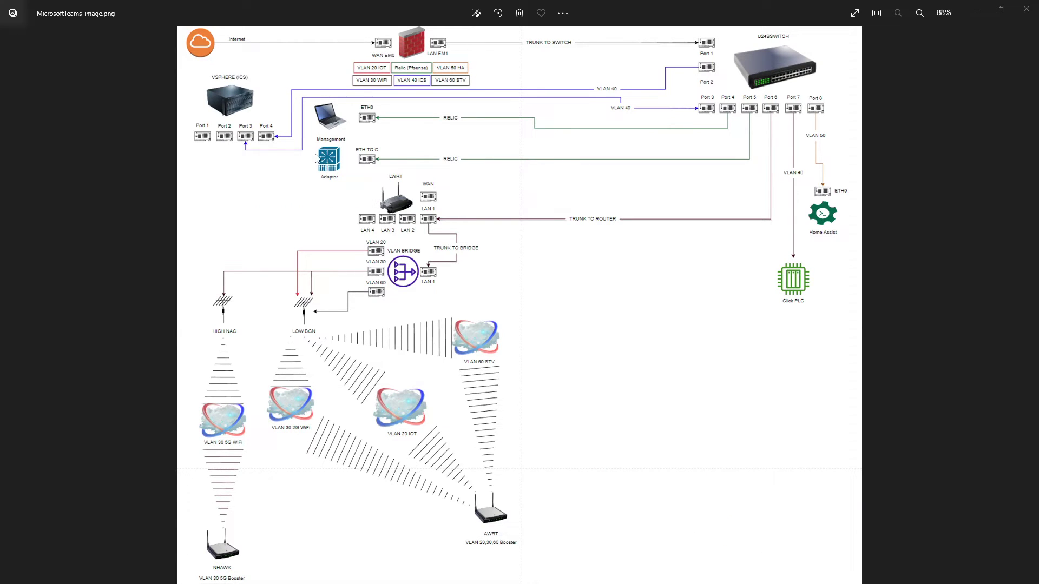
# - Zoom and pan around the router diagram to look over its LAN ports
pyautogui.scroll(2, 409, 168)
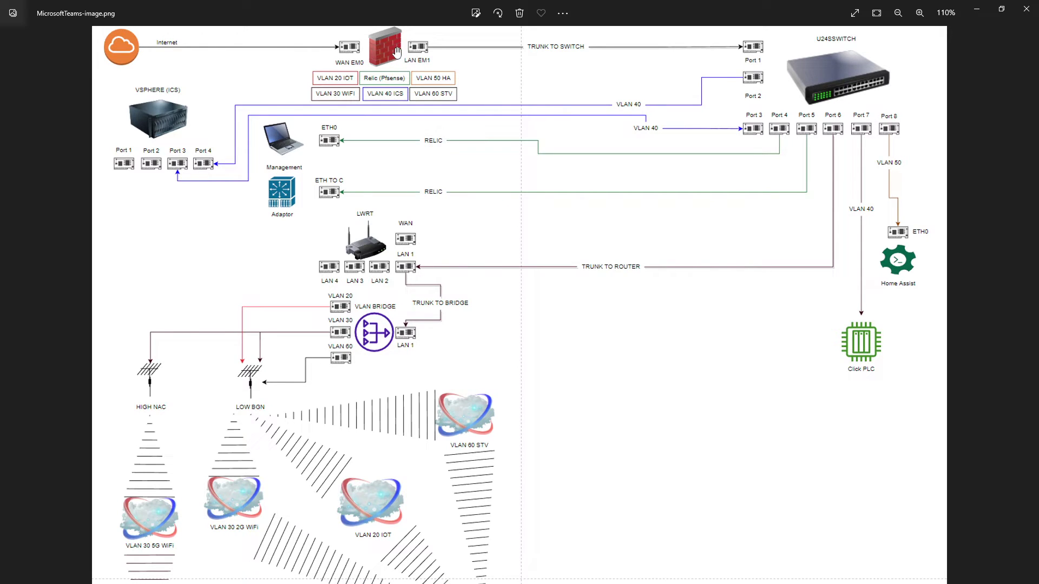
pyautogui.scroll(1, 378, 51)
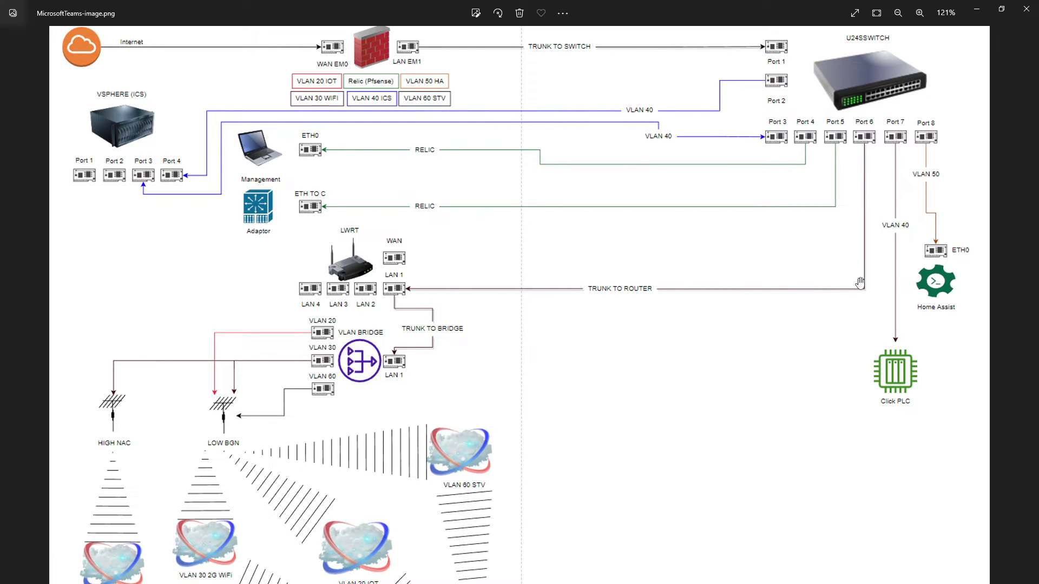
pyautogui.scroll(5, 446, 287)
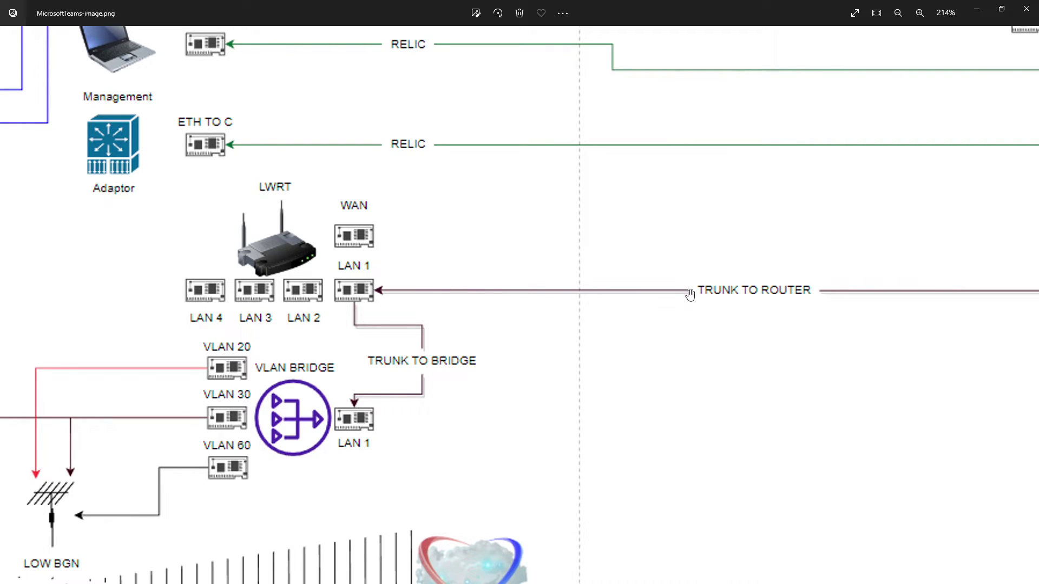
pyautogui.moveTo(669, 297); pyautogui.dragTo(636, 258)
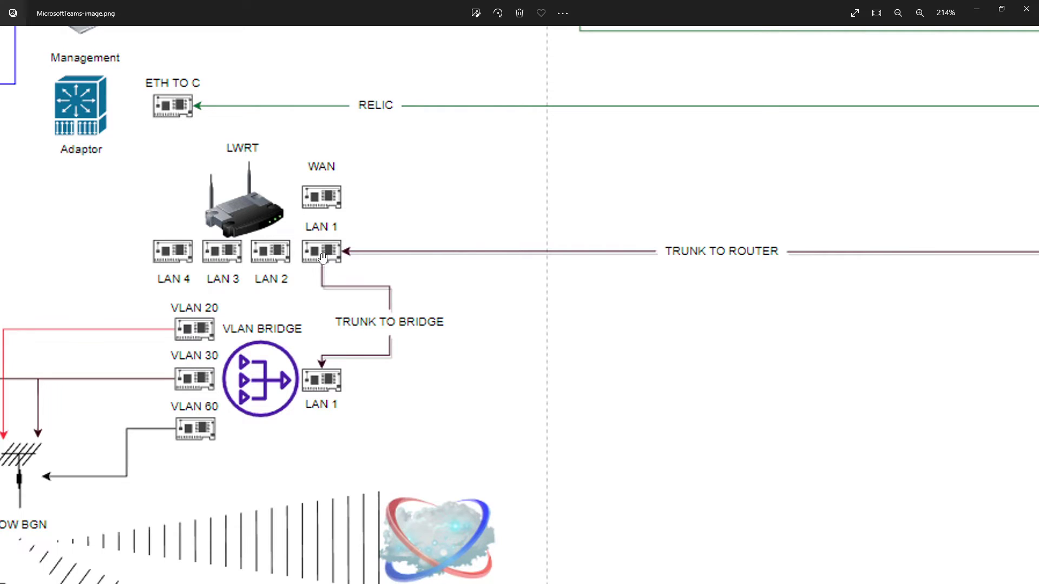
pyautogui.scroll(2, 323, 256)
pyautogui.moveTo(322, 257); pyautogui.dragTo(456, 257)
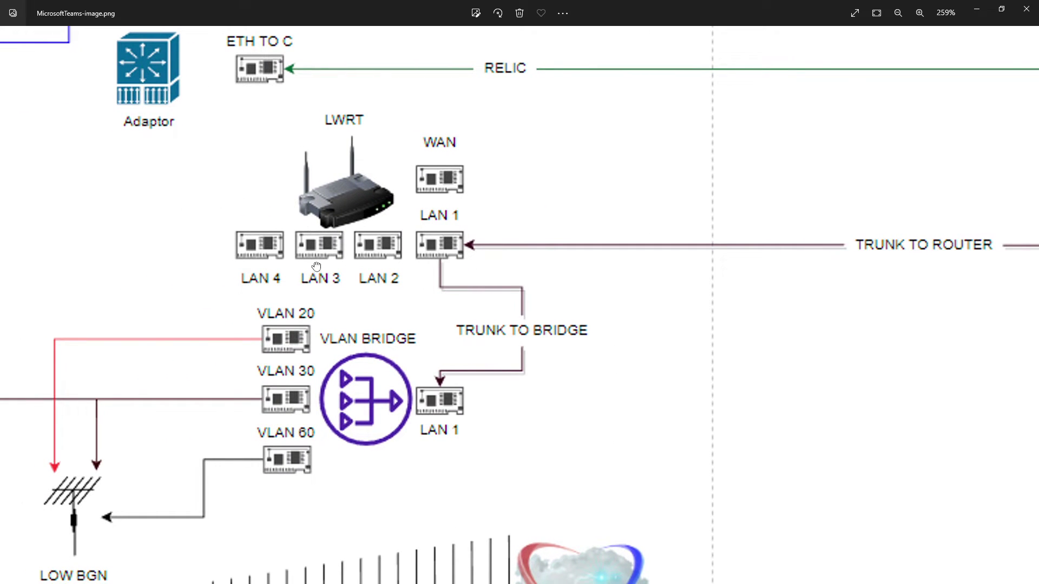
pyautogui.moveTo(316, 267); pyautogui.dragTo(445, 288)
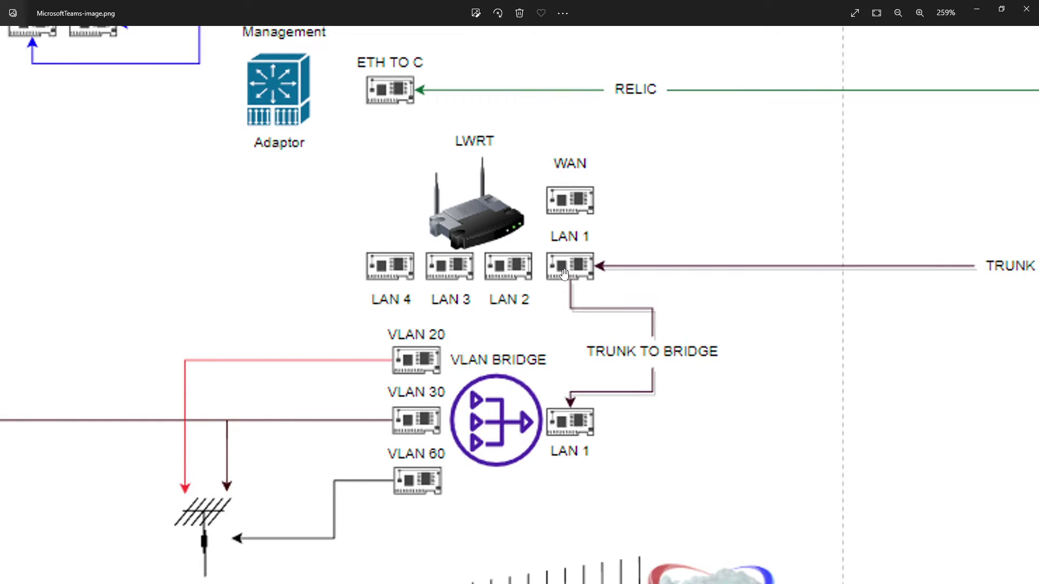
pyautogui.scroll(-2, 563, 273)
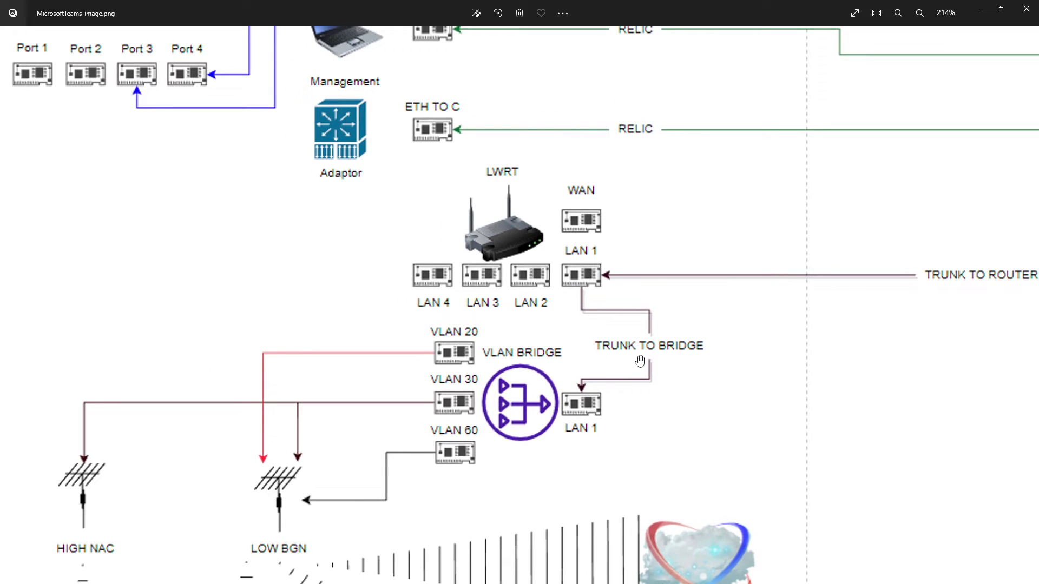
pyautogui.scroll(-5, 585, 389)
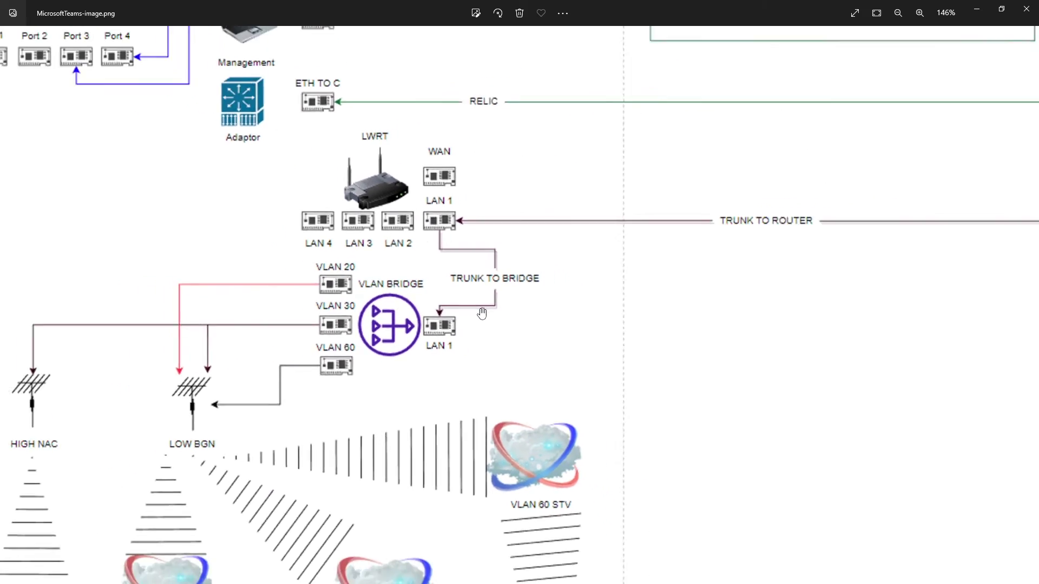
pyautogui.scroll(-1, 541, 338)
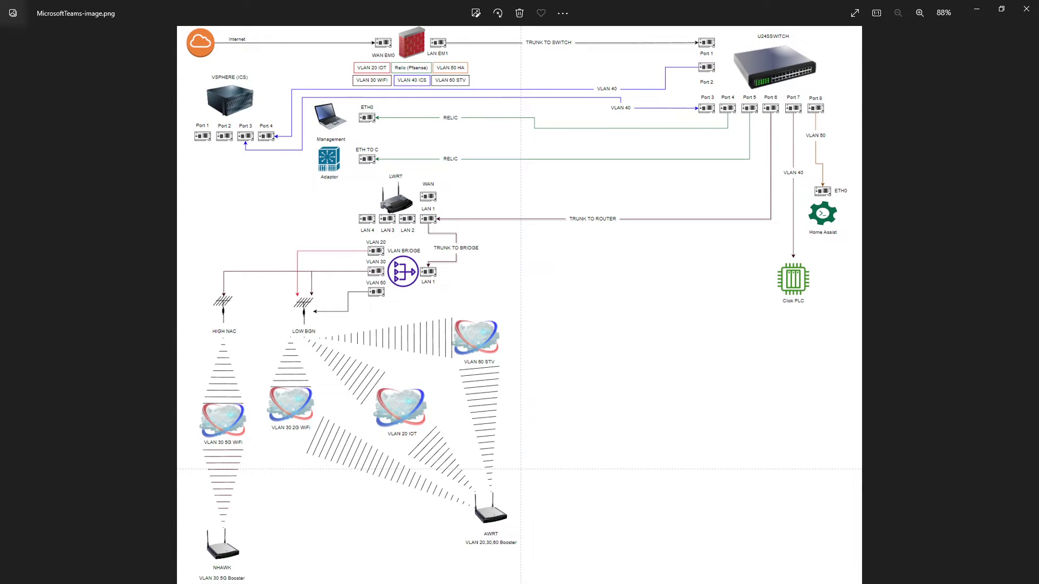
# - Show the VLAN demo diagram, zoom in on the router and select the red br-lan port box
pyautogui.click(1001, 8)
pyautogui.click(172, 573)
pyautogui.click(207, 548)
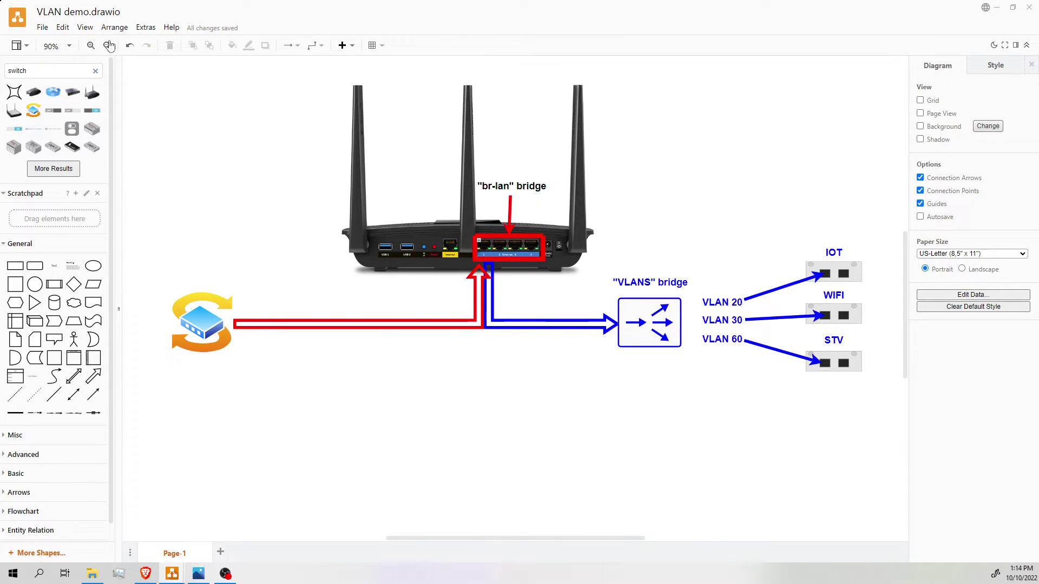
pyautogui.click(91, 45)
pyautogui.click(91, 45)
pyautogui.click(91, 45)
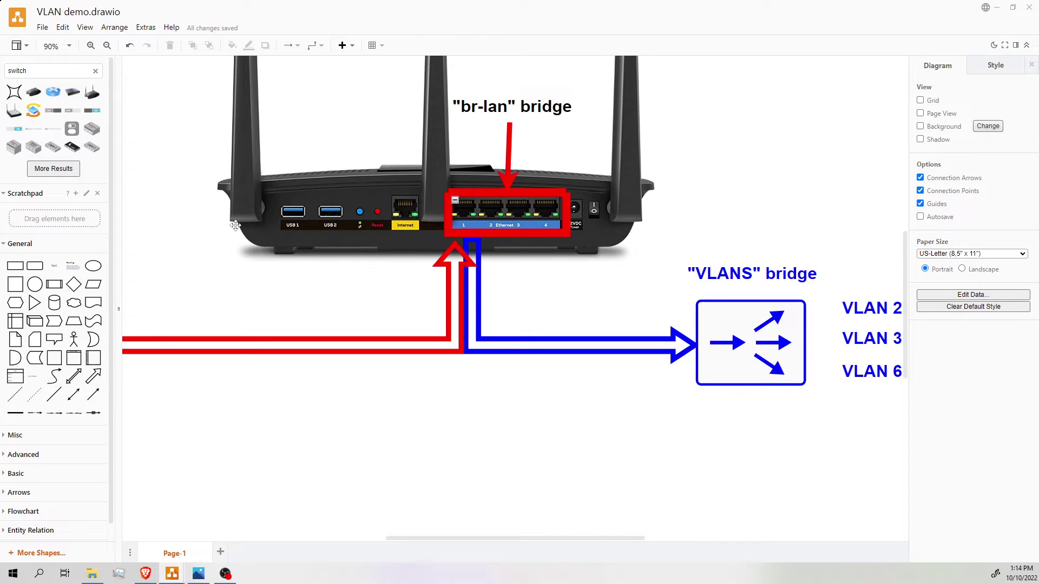
pyautogui.scroll(3, 457, 295)
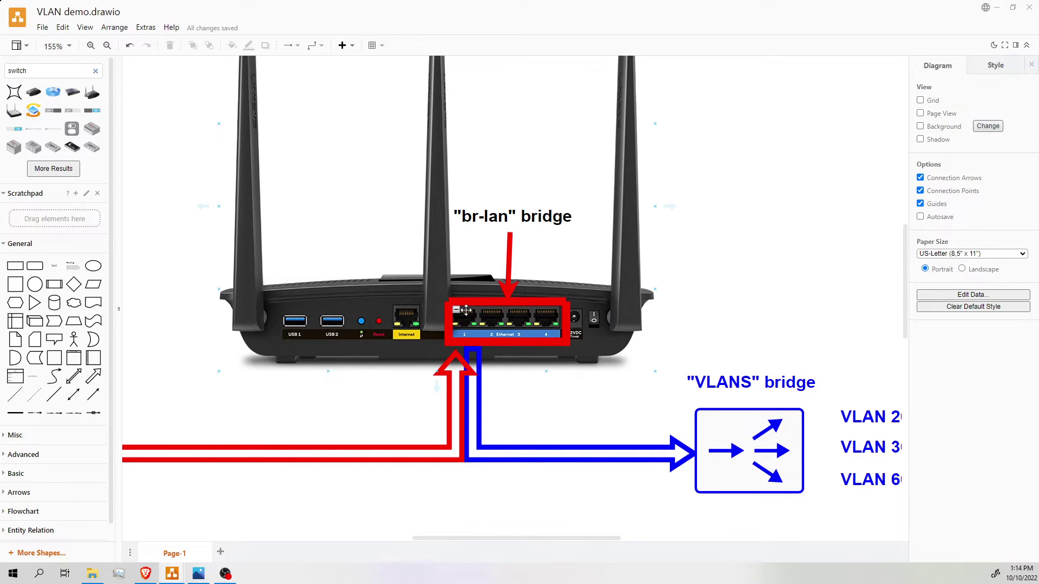
pyautogui.click(466, 310)
pyautogui.moveTo(594, 534); pyautogui.dragTo(667, 534)
pyautogui.scroll(-2, 634, 463)
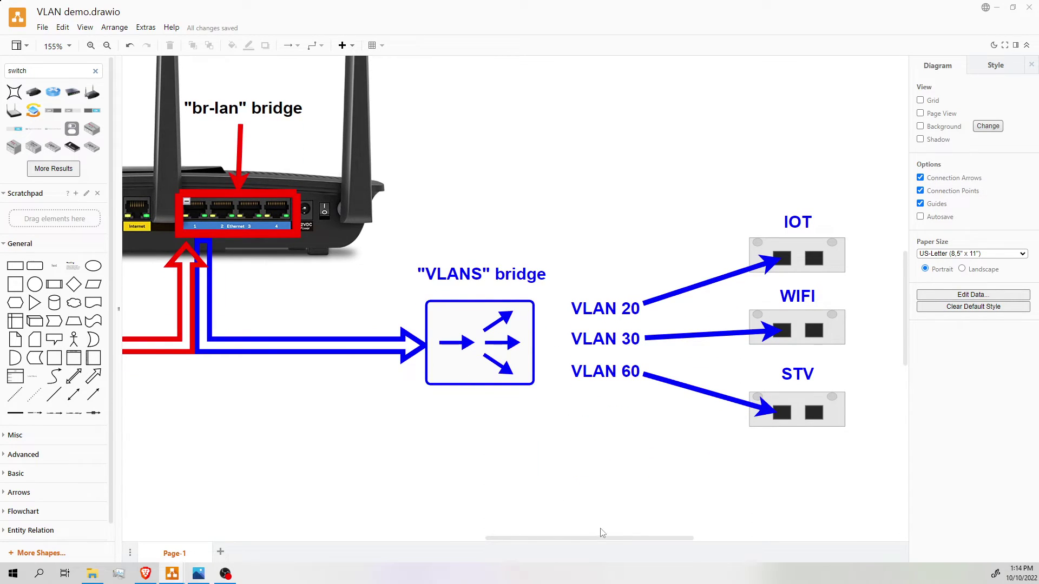
pyautogui.moveTo(602, 535); pyautogui.dragTo(589, 534)
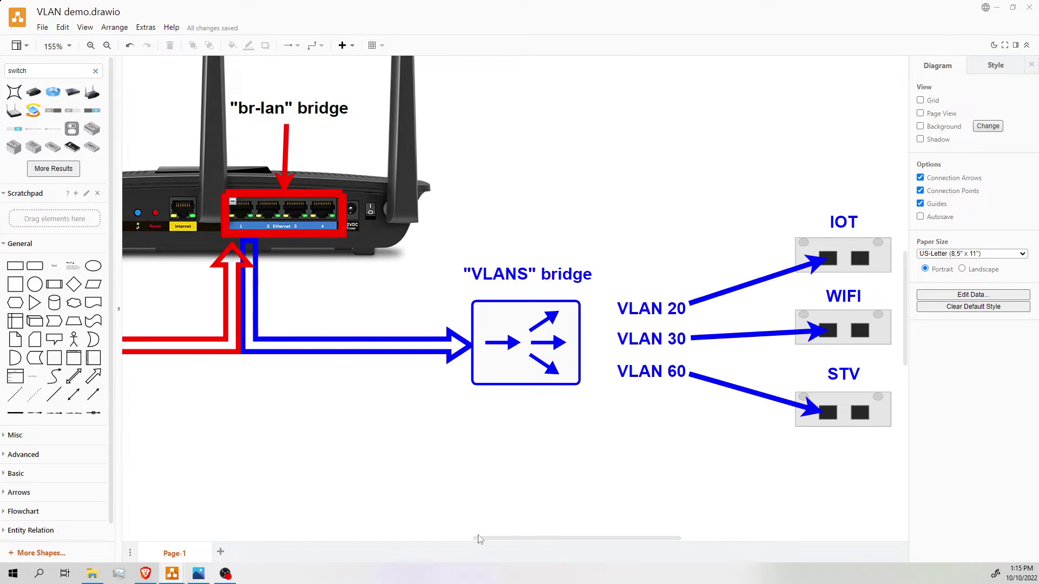
pyautogui.moveTo(479, 538); pyautogui.dragTo(441, 539)
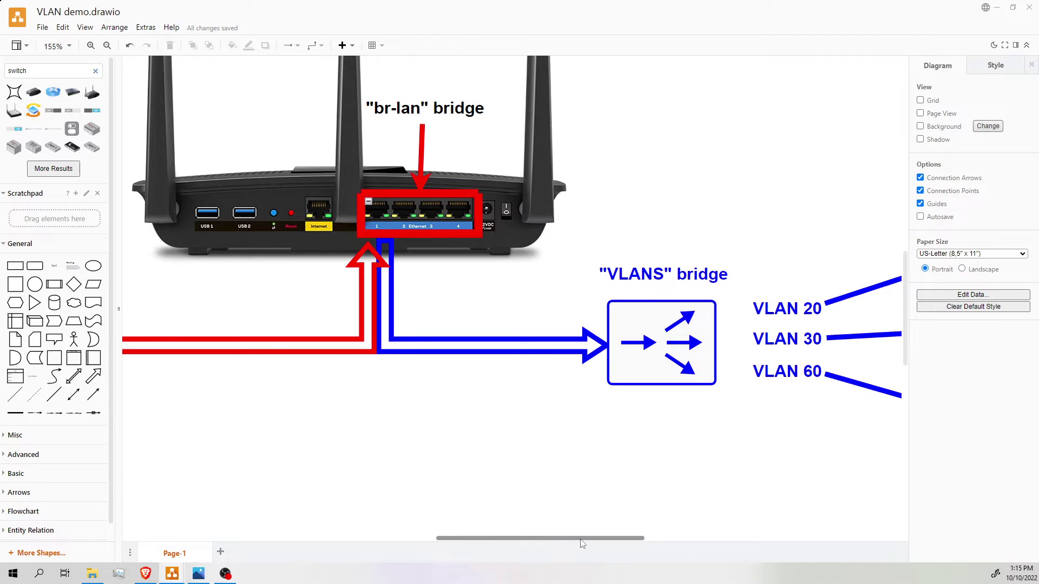
pyautogui.moveTo(583, 539); pyautogui.dragTo(638, 542)
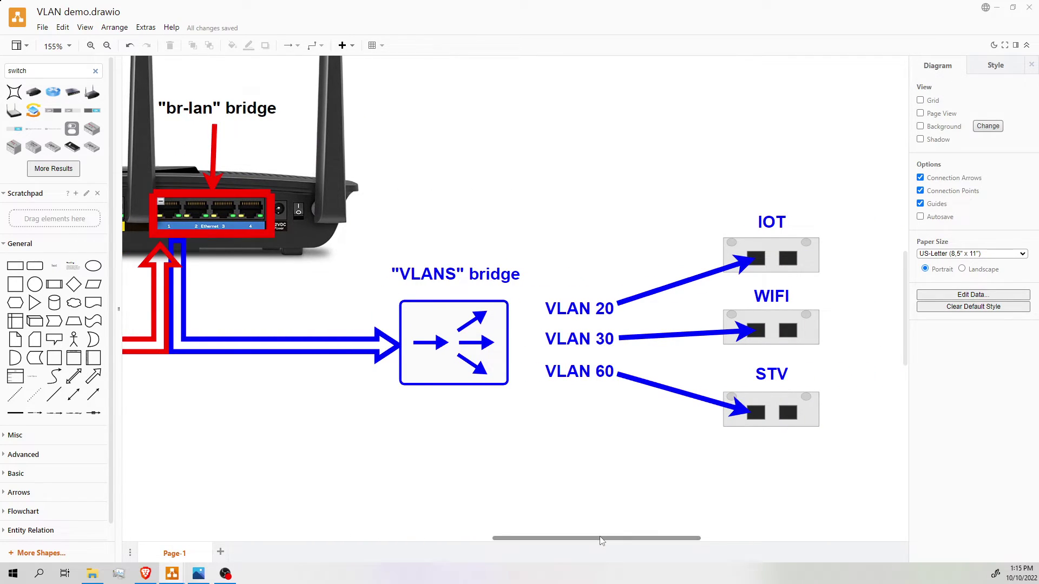
pyautogui.moveTo(601, 539); pyautogui.dragTo(583, 539)
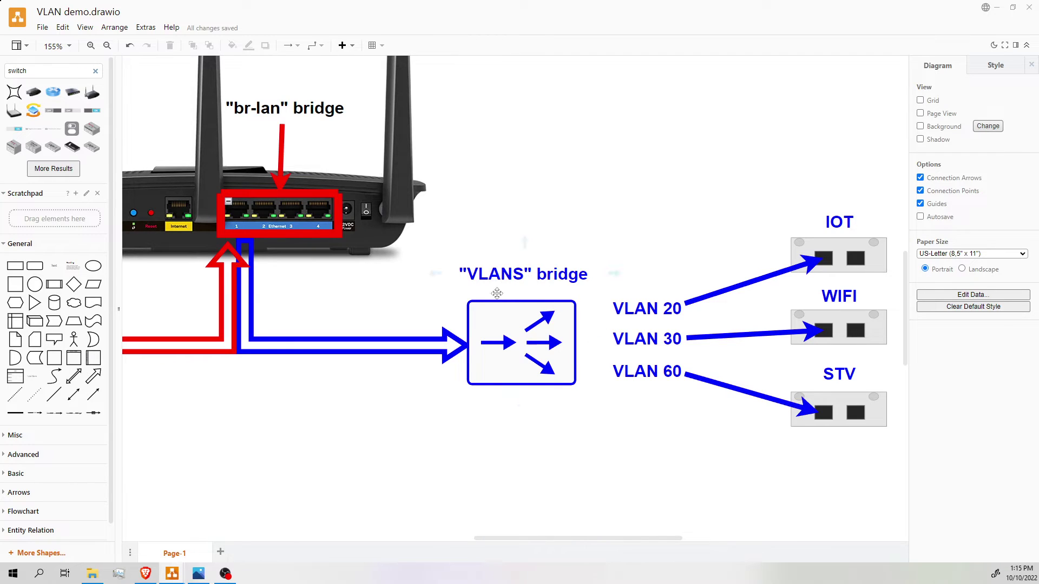
pyautogui.click(500, 322)
pyautogui.moveTo(585, 533); pyautogui.dragTo(570, 536)
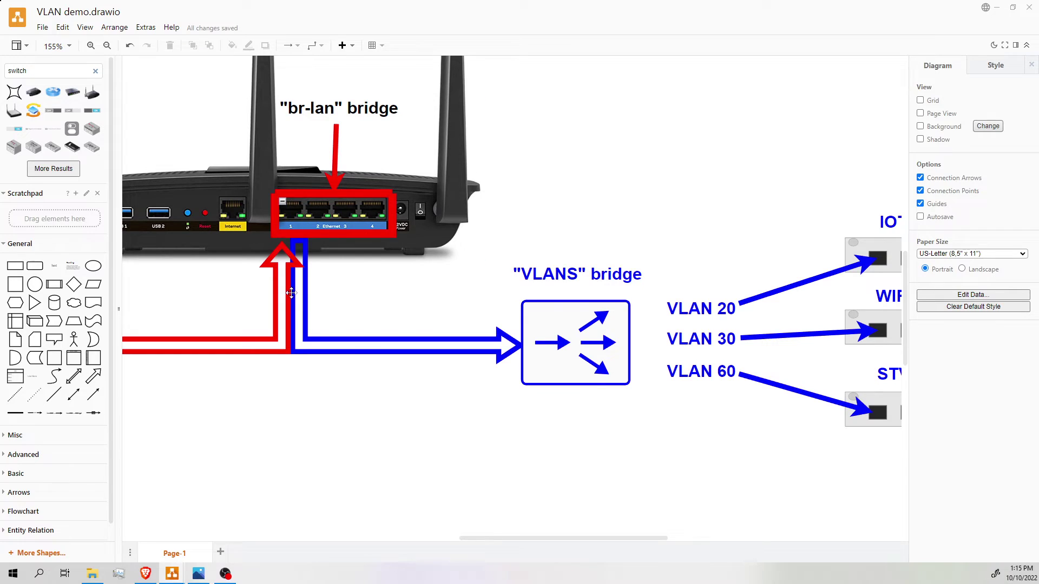
pyautogui.moveTo(572, 537); pyautogui.dragTo(531, 538)
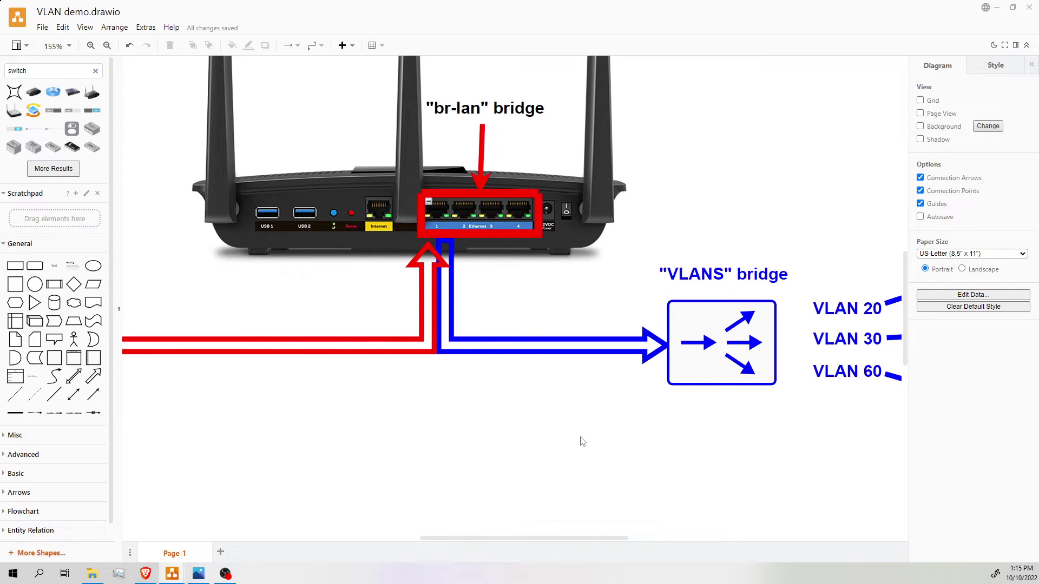
pyautogui.moveTo(578, 537); pyautogui.dragTo(635, 551)
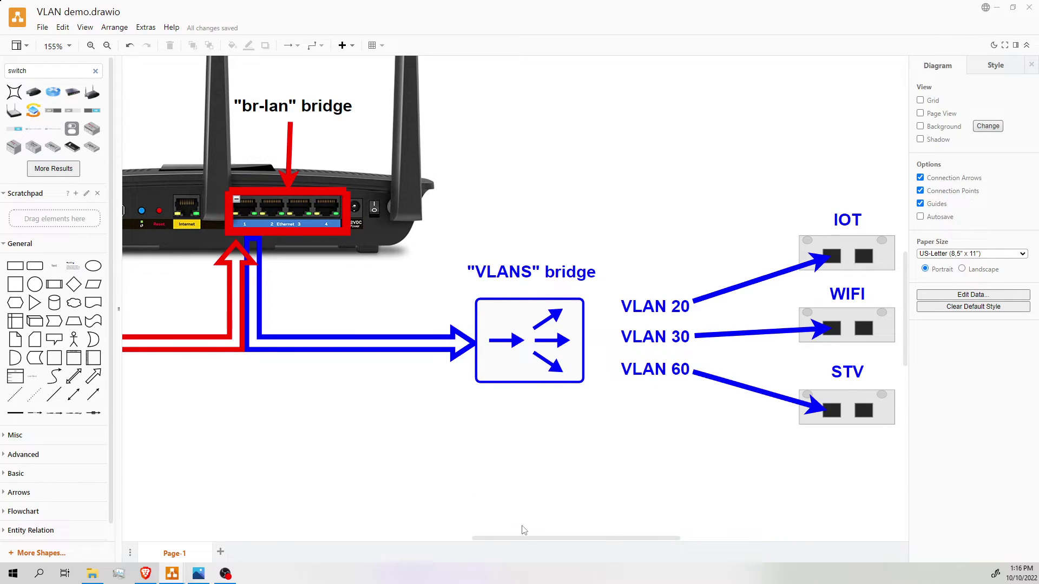
pyautogui.moveTo(522, 537)
pyautogui.mouseDown()
pyautogui.moveTo(494, 540)
pyautogui.moveTo(540, 541)
pyautogui.moveTo(525, 541)
pyautogui.mouseUp()
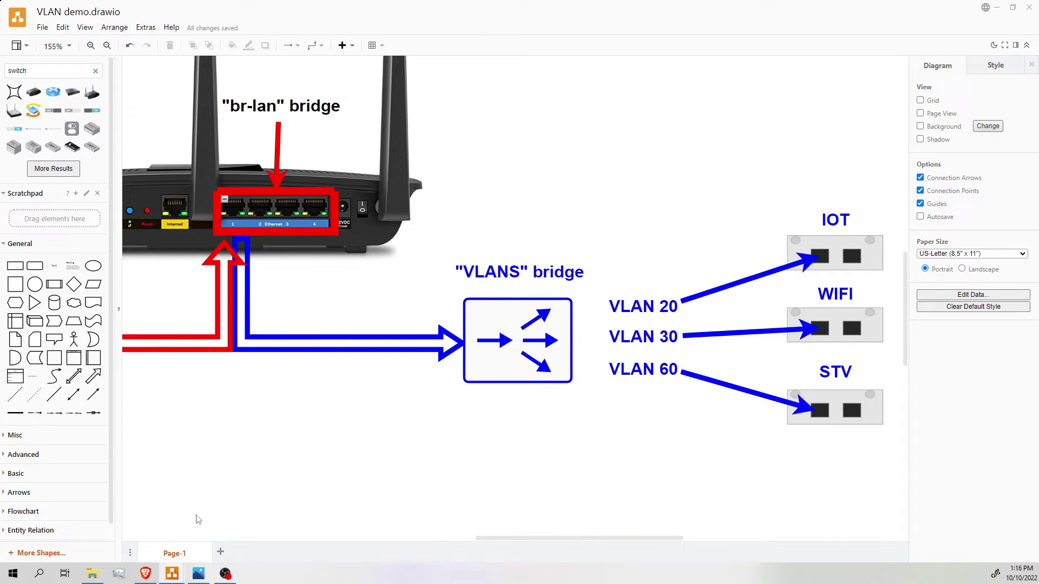
# - In the browser, proceed past the certificate warning to 192.168.1.1
pyautogui.click(146, 575)
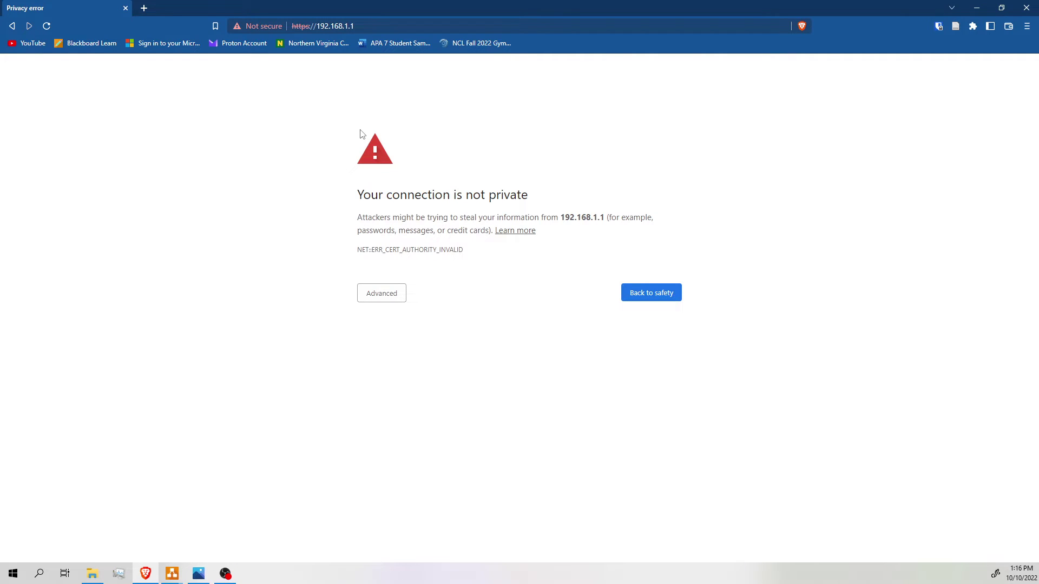
pyautogui.moveTo(355, 26); pyautogui.dragTo(320, 26)
pyautogui.click(401, 82)
pyautogui.click(375, 304)
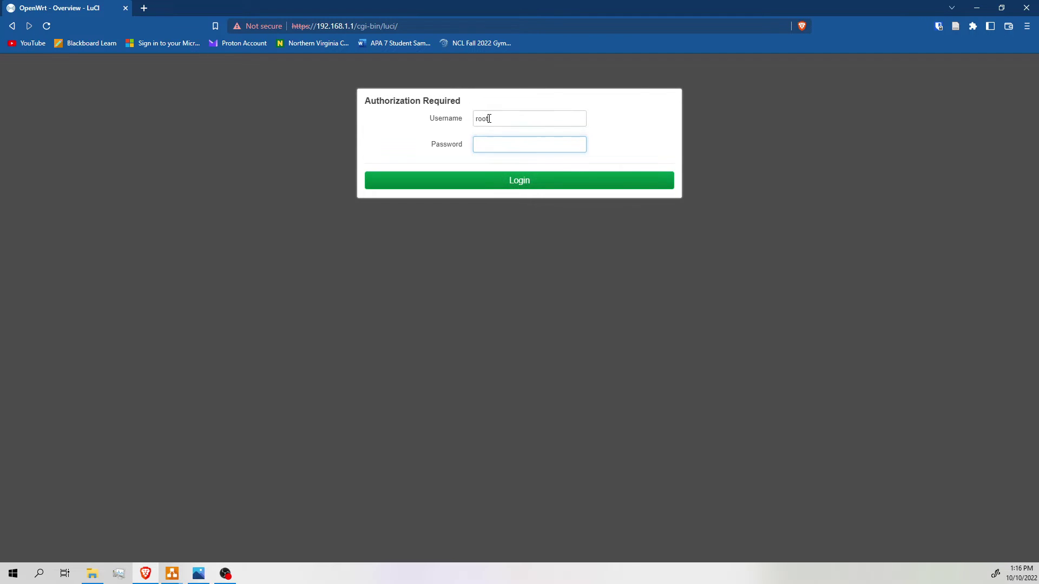
# - Log in as root with a blank password and note the Linksys EA7500 v2 model
pyautogui.doubleClick(490, 119)
pyautogui.click(481, 147)
pyautogui.click(417, 180)
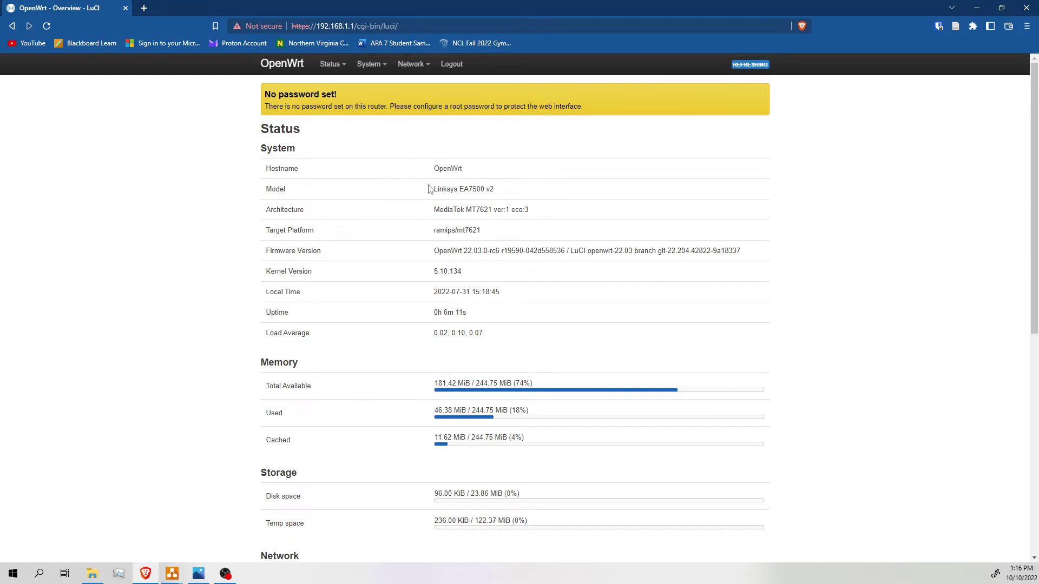
pyautogui.moveTo(433, 192); pyautogui.dragTo(515, 203)
pyautogui.moveTo(388, 65)
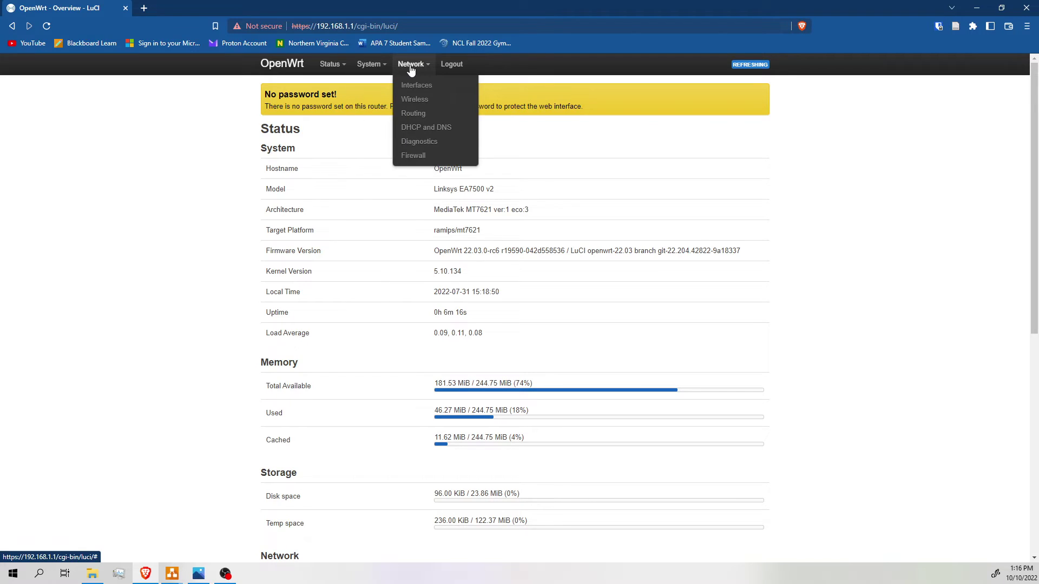
# - Open the Interfaces page and look over the LAN, WAN and WAN6 interfaces
pyautogui.click(428, 87)
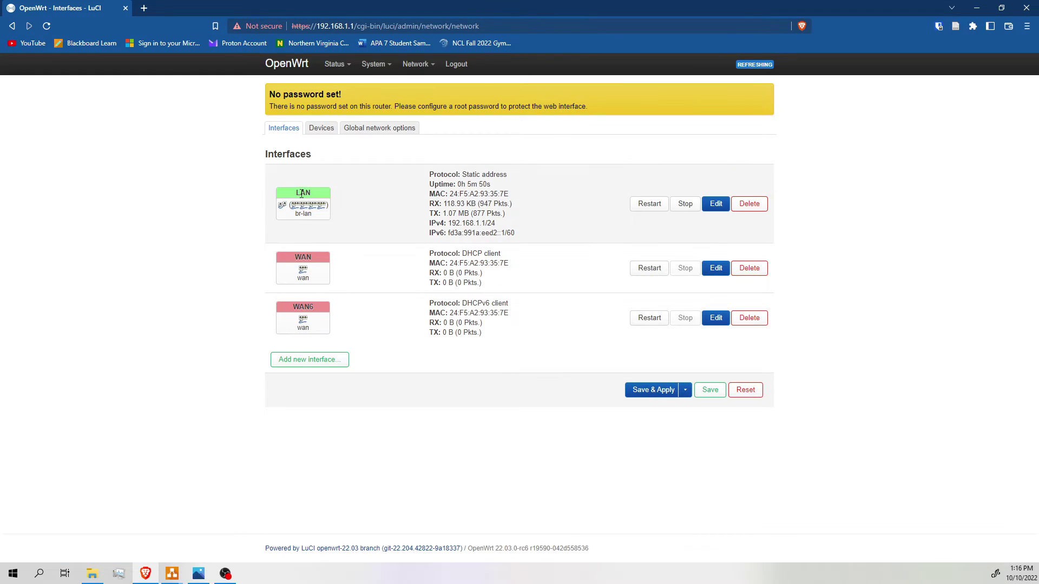
pyautogui.moveTo(297, 192); pyautogui.dragTo(311, 193)
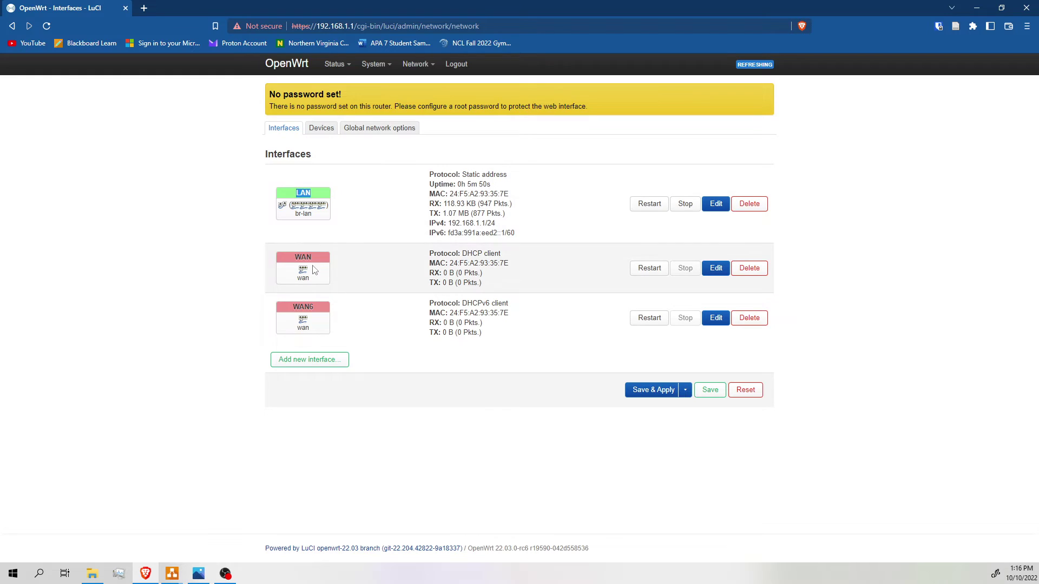
pyautogui.click(296, 309)
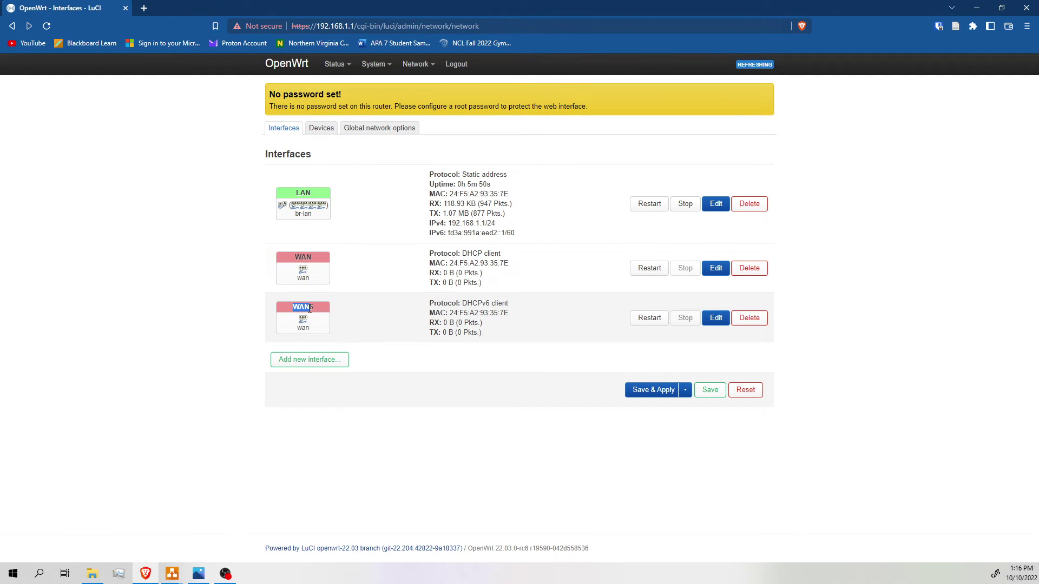
pyautogui.moveTo(310, 308); pyautogui.dragTo(316, 312)
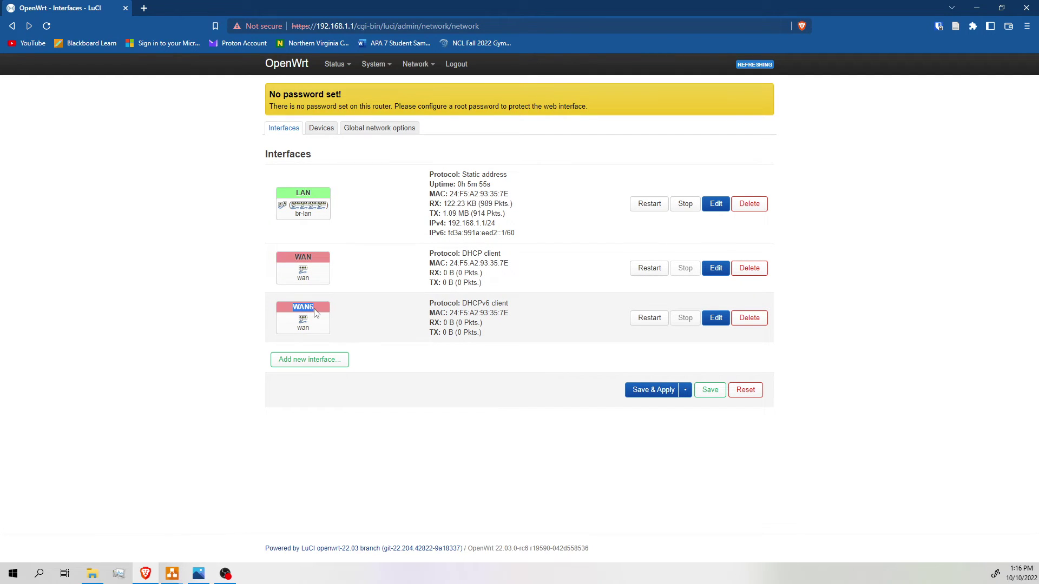
pyautogui.click(807, 262)
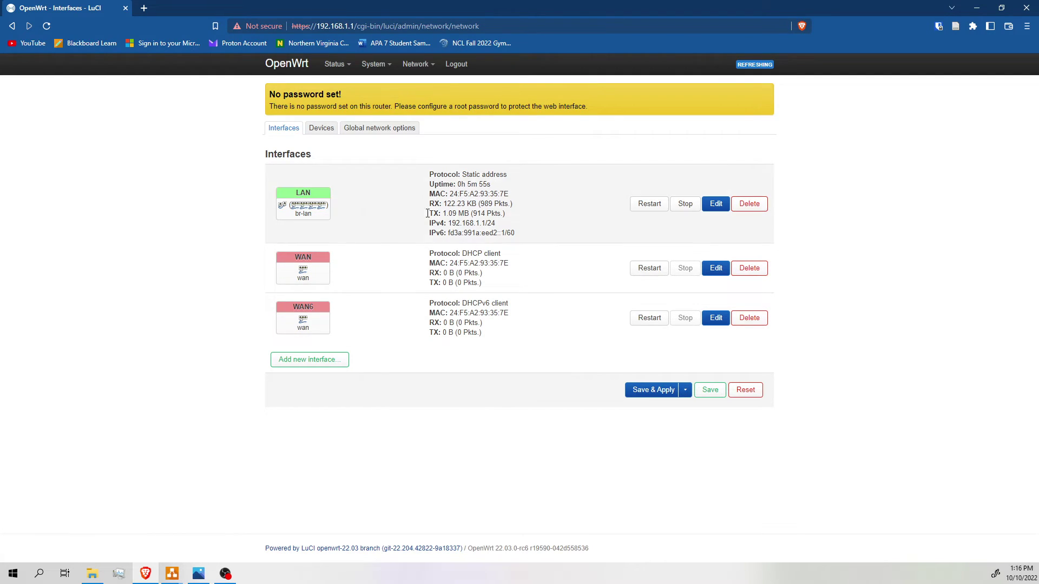
# - Delete the WAN and WAN6 interfaces and Save & Apply
pyautogui.click(749, 268)
pyautogui.click(750, 310)
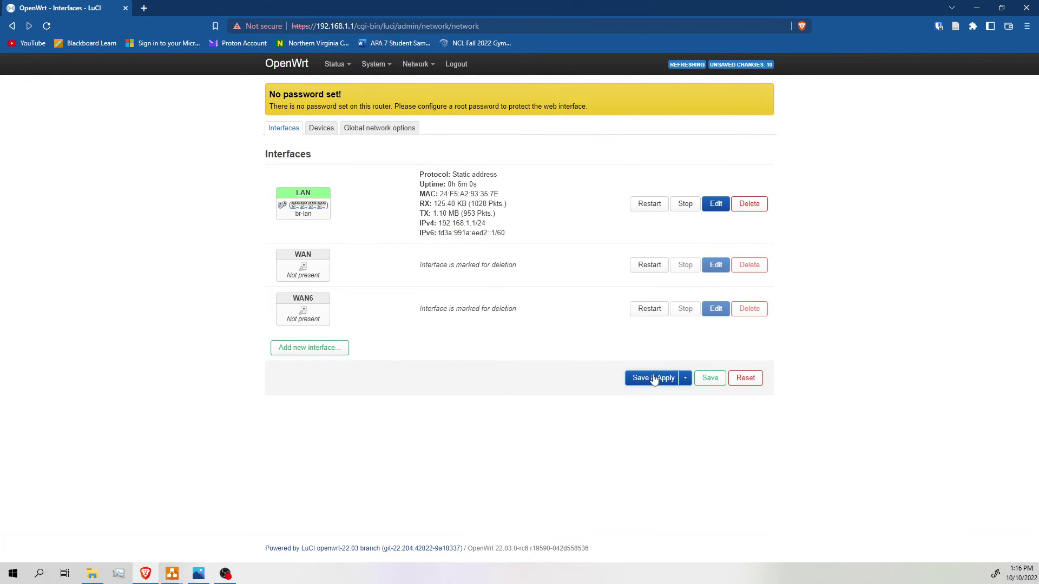
pyautogui.click(657, 378)
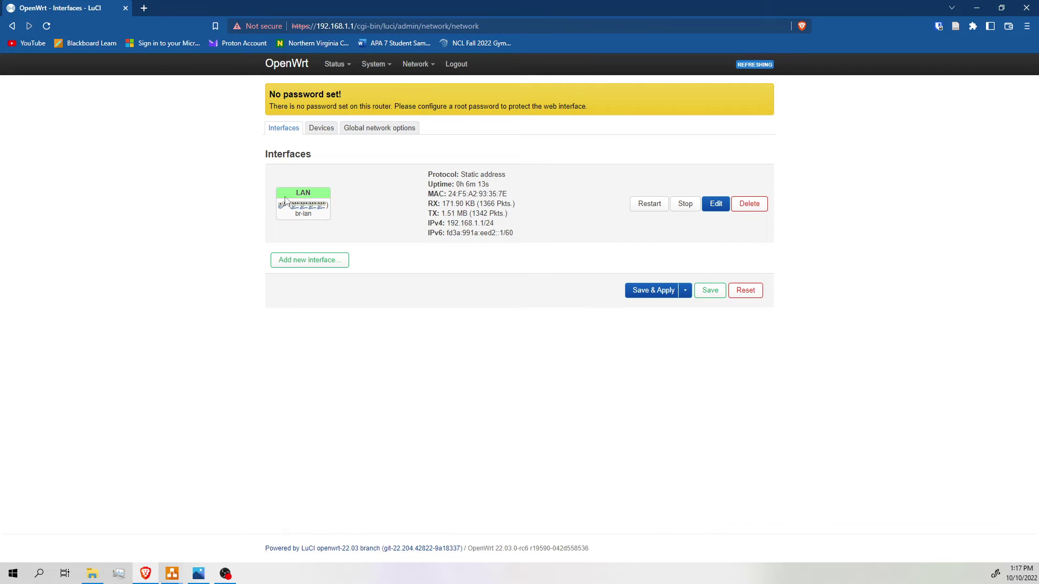
# - Confirm LAN sits on br-lan, then return to the VLAN demo diagram
pyautogui.moveTo(296, 219); pyautogui.dragTo(321, 218)
pyautogui.moveTo(296, 215); pyautogui.dragTo(318, 219)
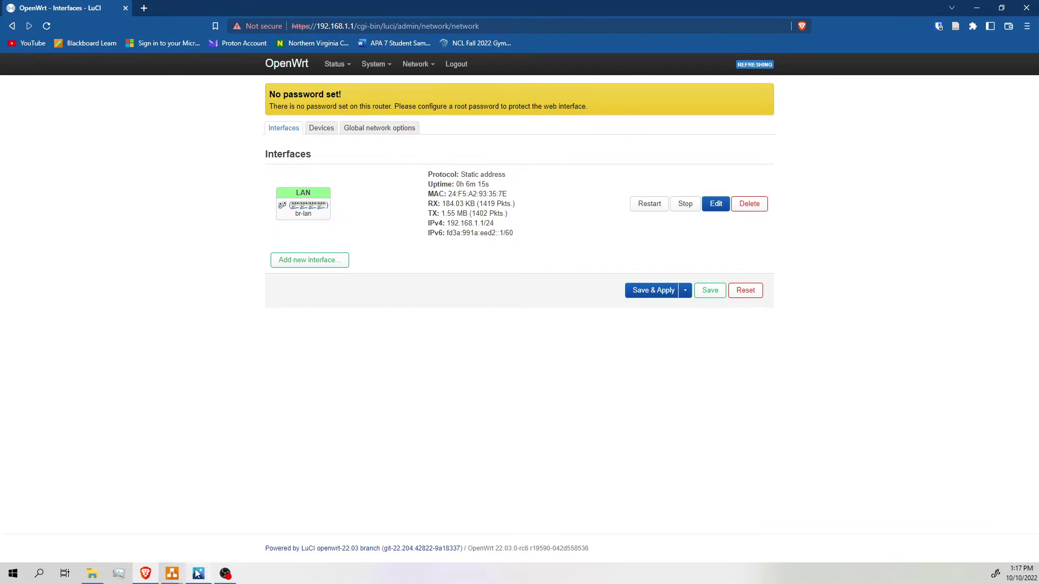
pyautogui.moveTo(178, 571)
pyautogui.click(233, 544)
pyautogui.moveTo(349, 396); pyautogui.dragTo(468, 430)
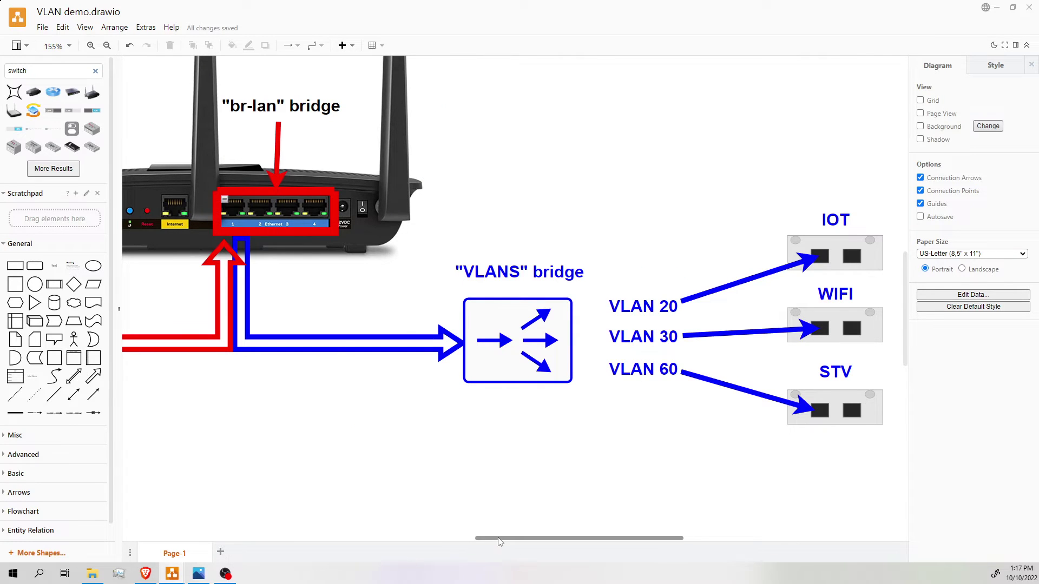
pyautogui.moveTo(495, 538); pyautogui.dragTo(433, 538)
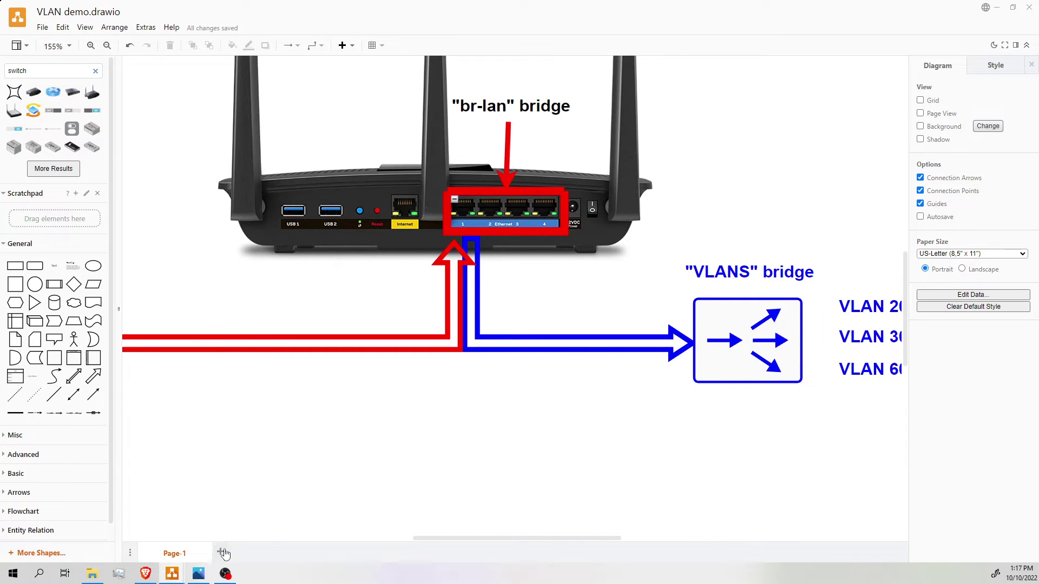
pyautogui.click(145, 573)
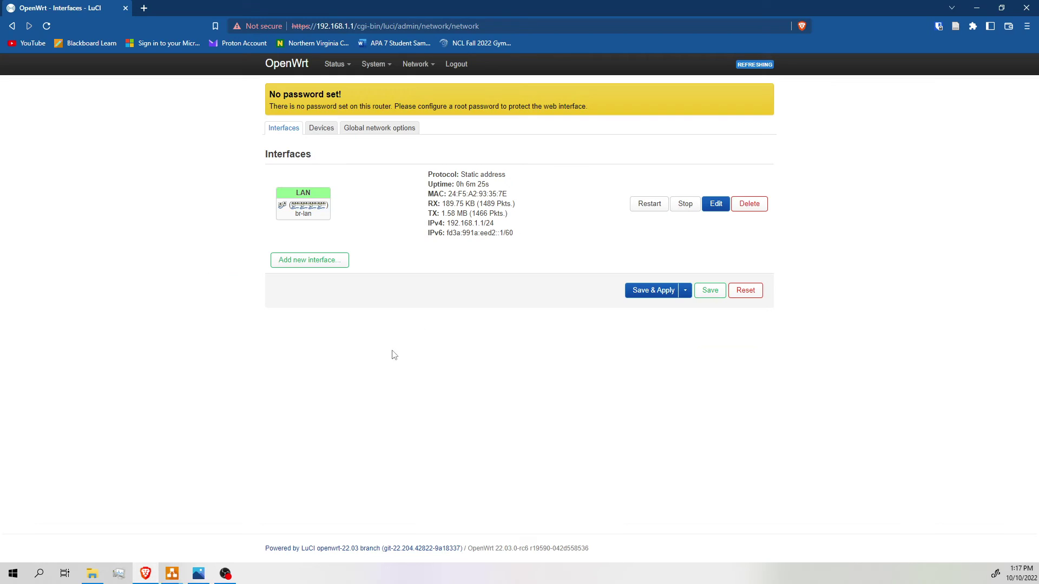
# - On the Devices tab, inspect br-lan's bridge ports and VLAN filtering without changing anything
pyautogui.click(323, 128)
pyautogui.moveTo(278, 207)
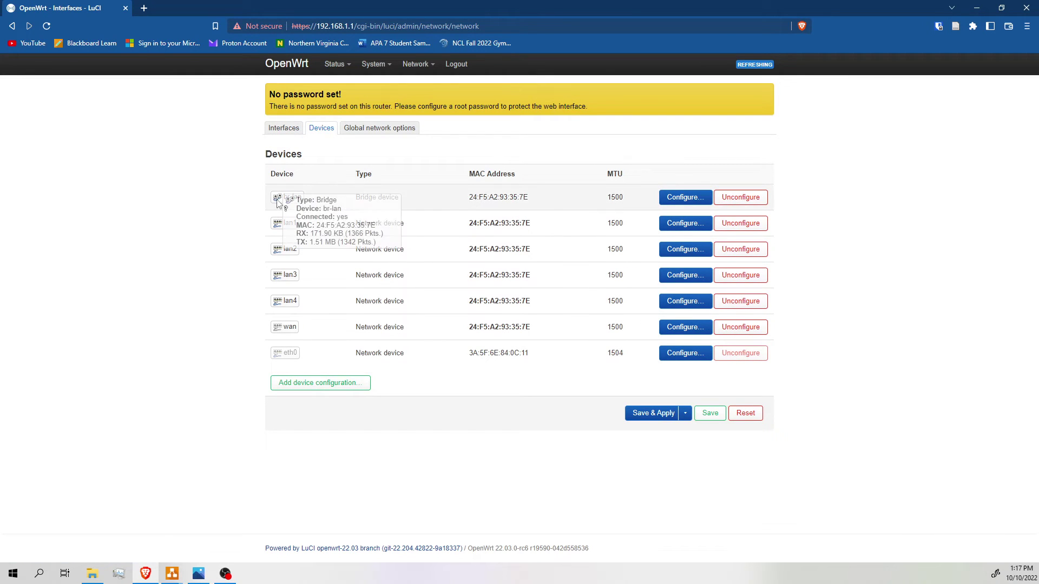
pyautogui.click(681, 200)
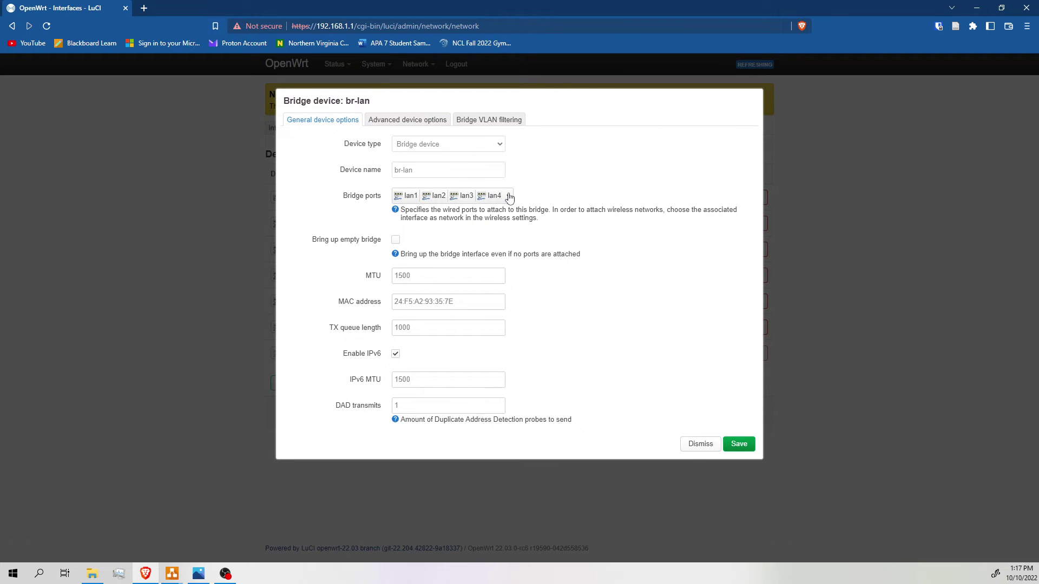
pyautogui.click(510, 197)
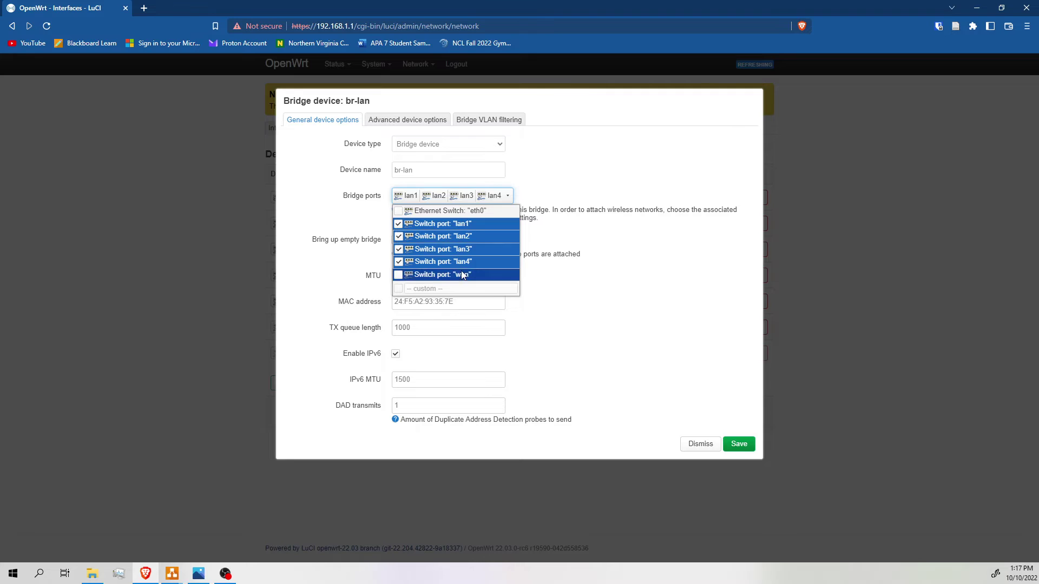
pyautogui.click(664, 259)
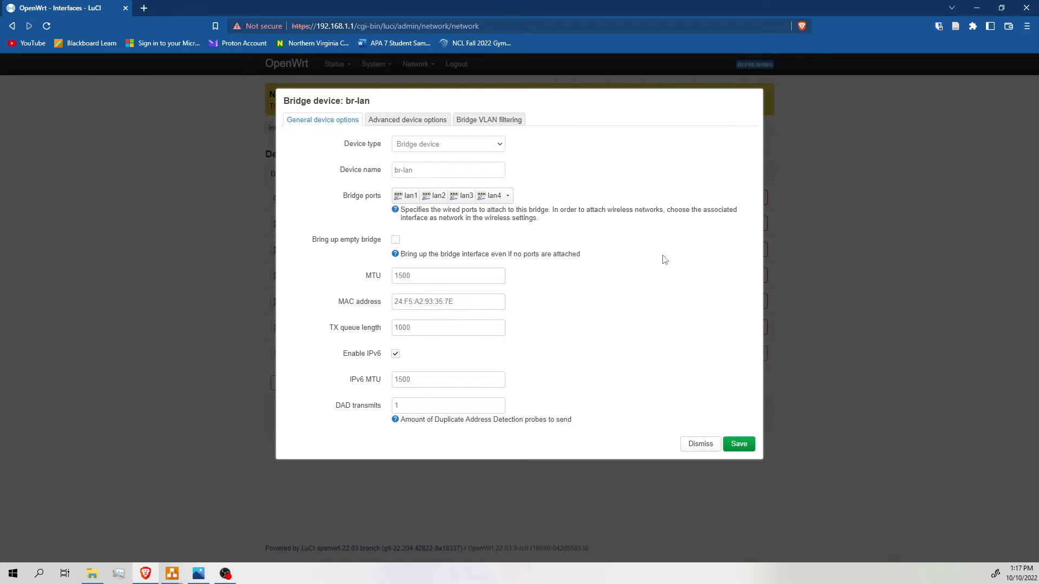
pyautogui.click(513, 120)
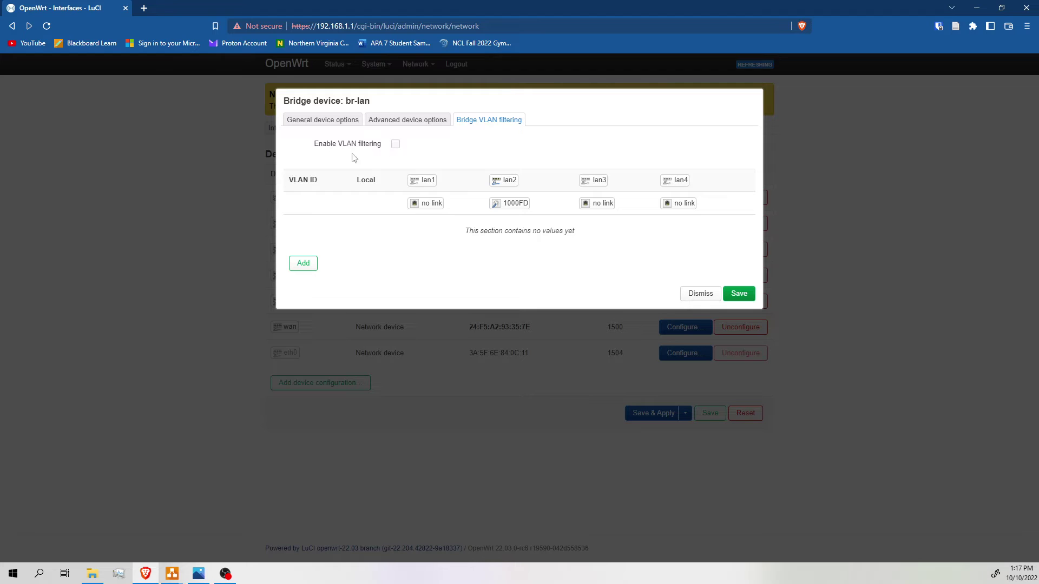
pyautogui.click(700, 294)
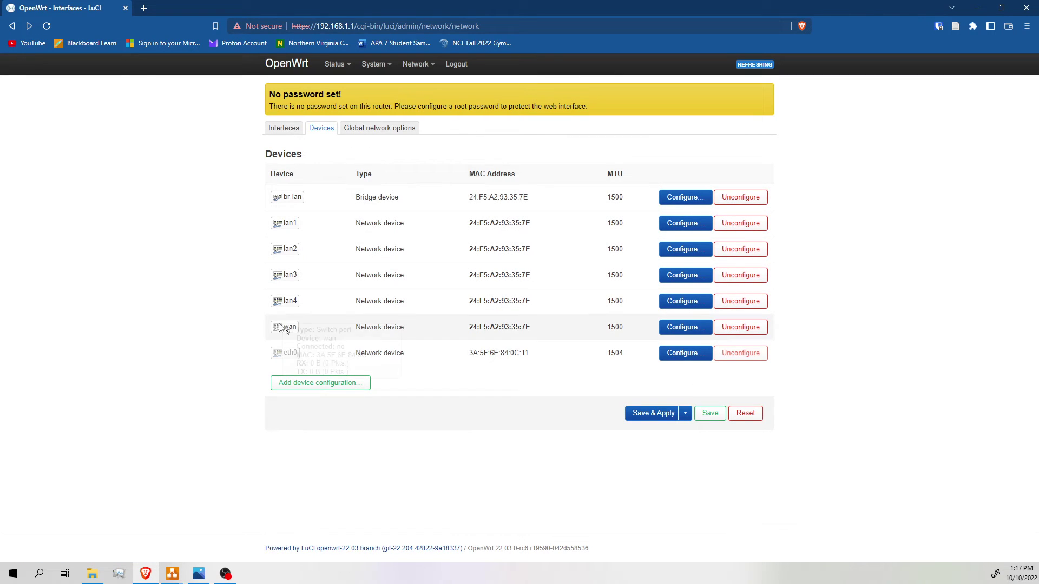
# - Add a new device configuration of type Bridge device
pyautogui.click(332, 383)
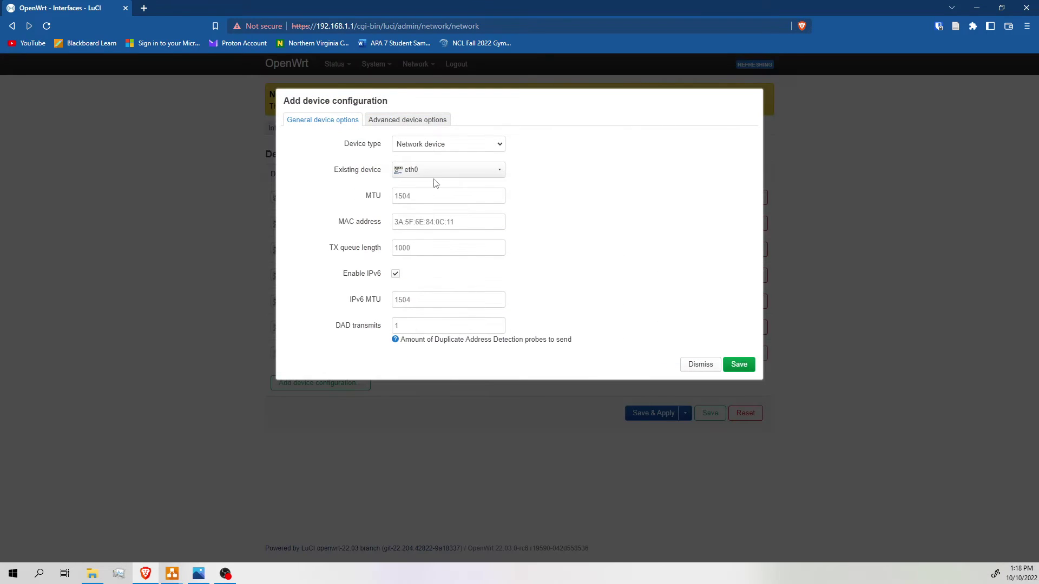
pyautogui.click(439, 145)
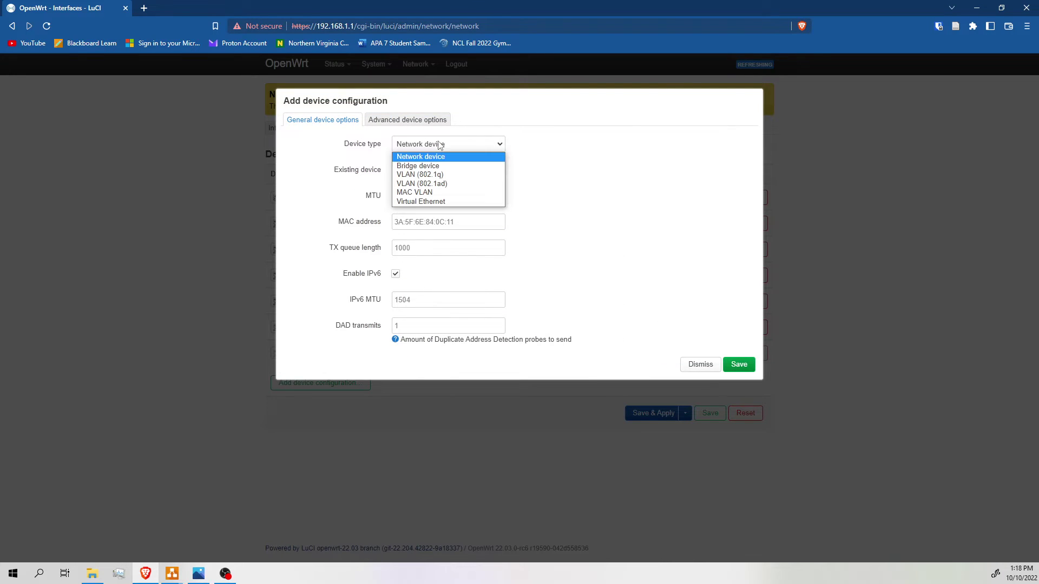
pyautogui.click(427, 166)
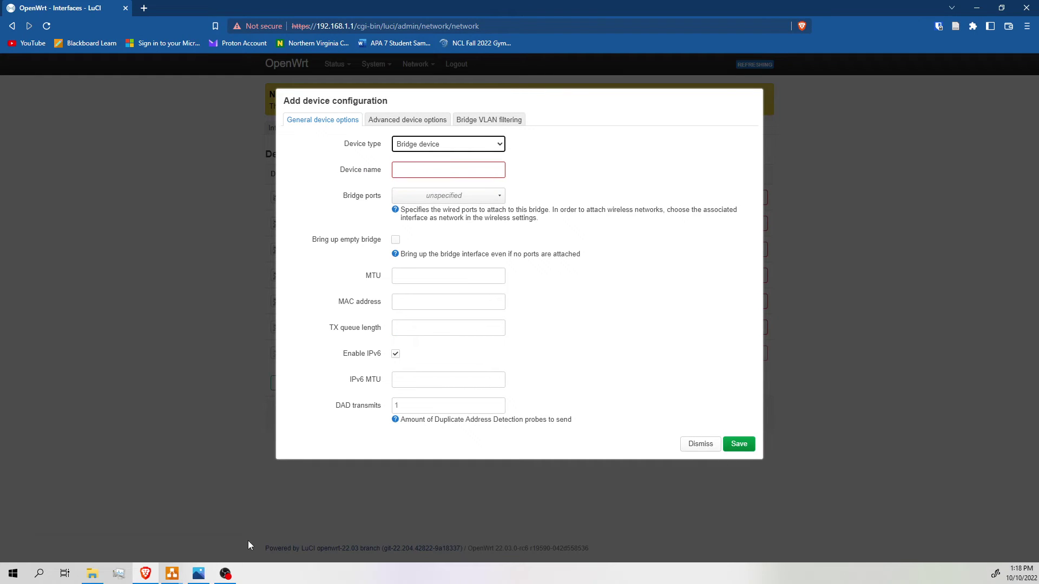
# - Show the VLAN demo diagram, panned right to the VLANS bridge splitting VLANs 20, 30 and 60
pyautogui.click(173, 574)
pyautogui.click(210, 542)
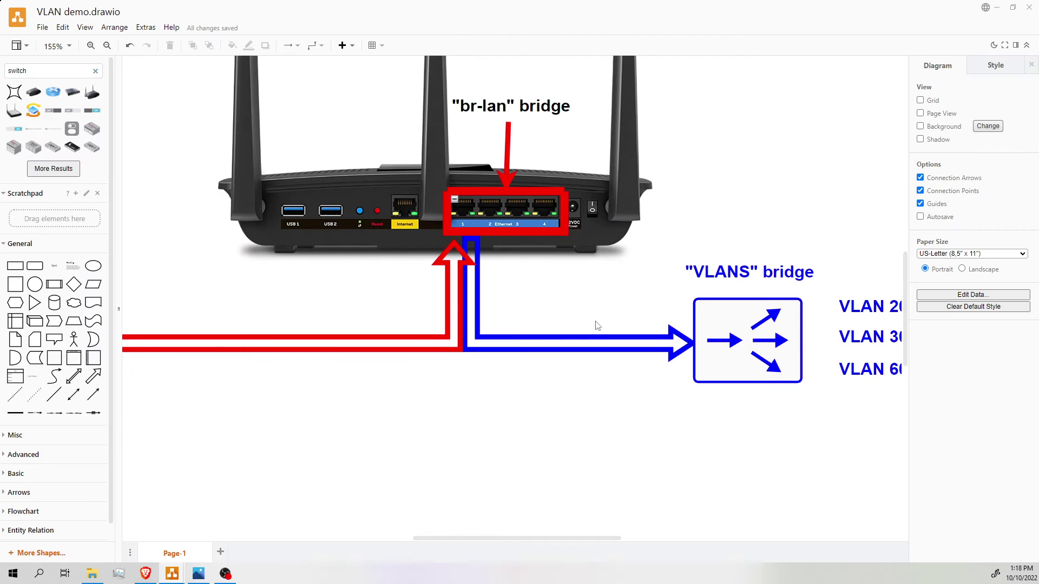
pyautogui.moveTo(568, 539); pyautogui.dragTo(612, 538)
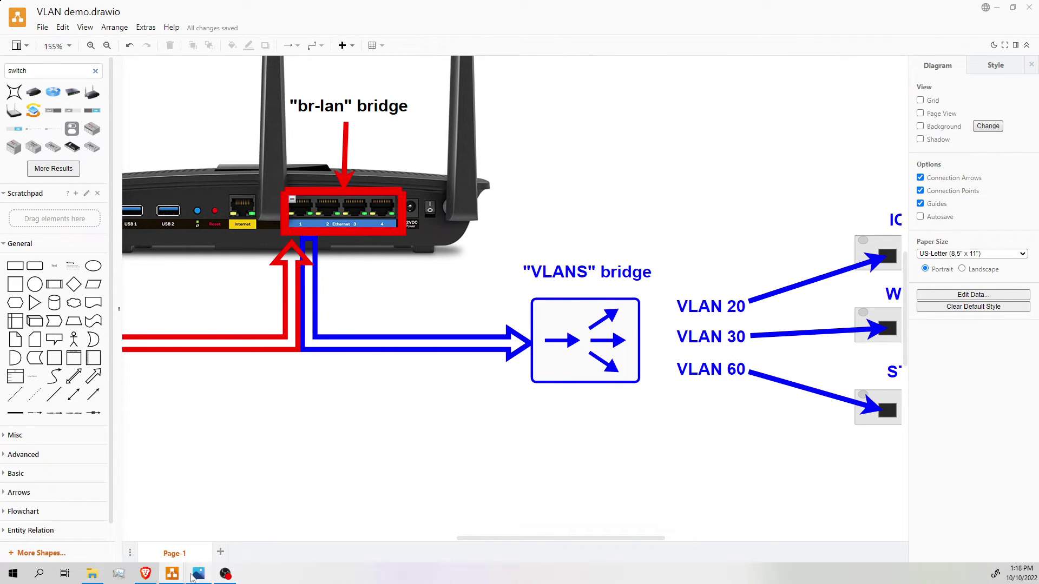
# - Name the new bridge device VLANS
pyautogui.click(145, 574)
pyautogui.click(417, 171)
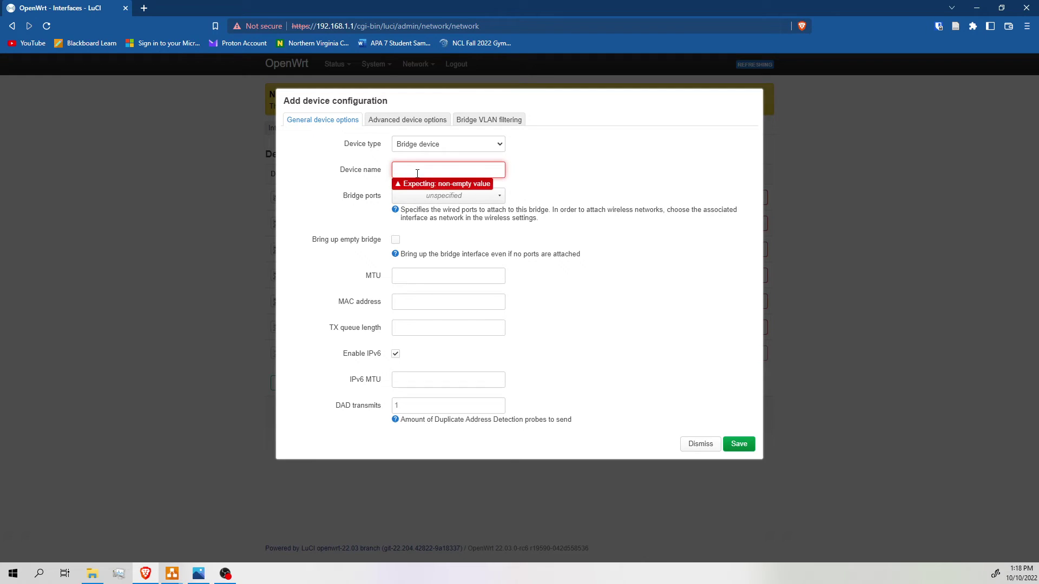
pyautogui.write('VLANS')
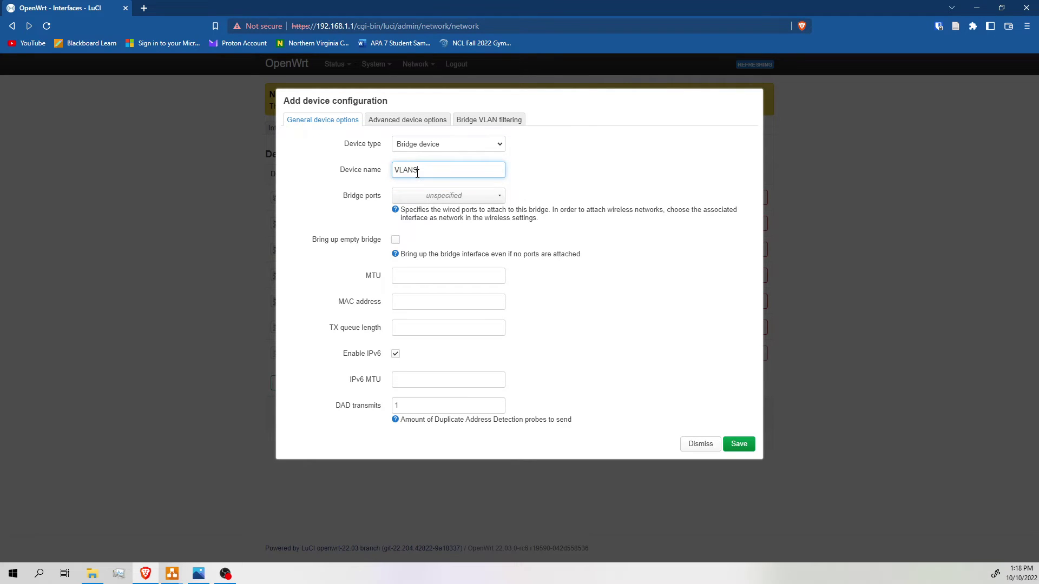
pyautogui.click(544, 185)
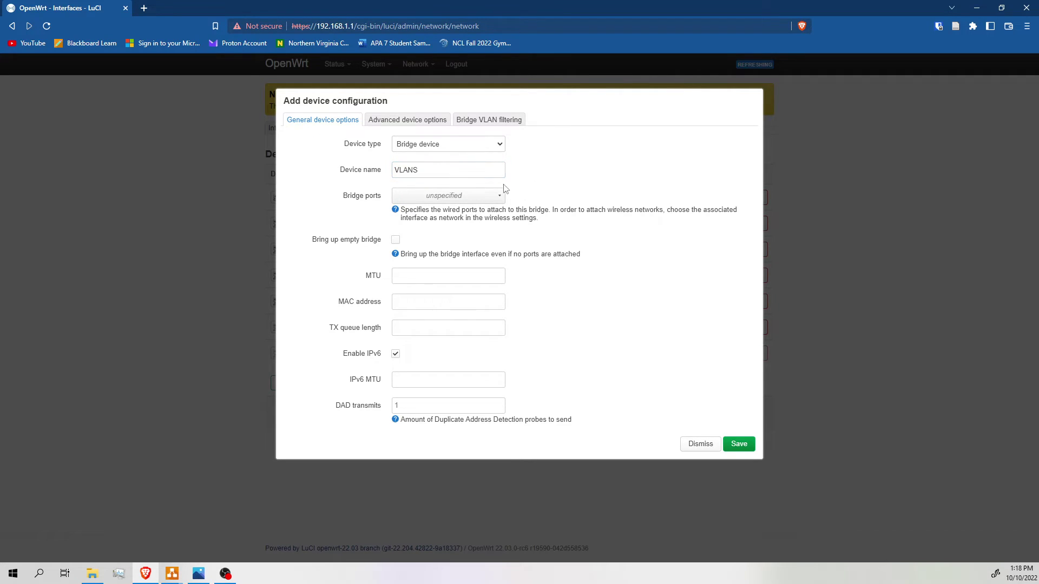
# - Add lan1 as the bridge's port, checking the VLAN demo diagram for reference
pyautogui.click(445, 198)
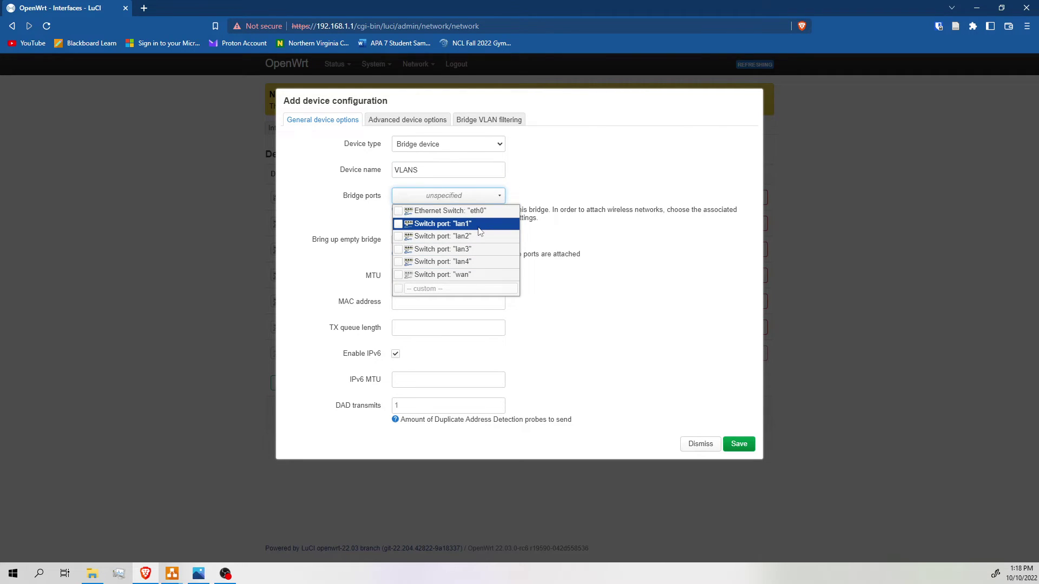
pyautogui.moveTo(169, 563)
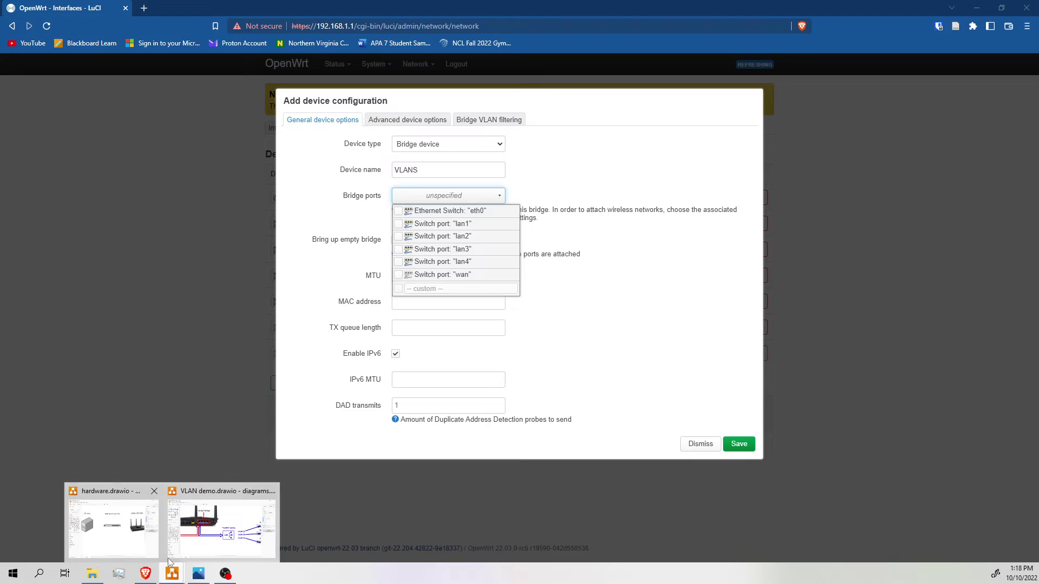
pyautogui.click(241, 502)
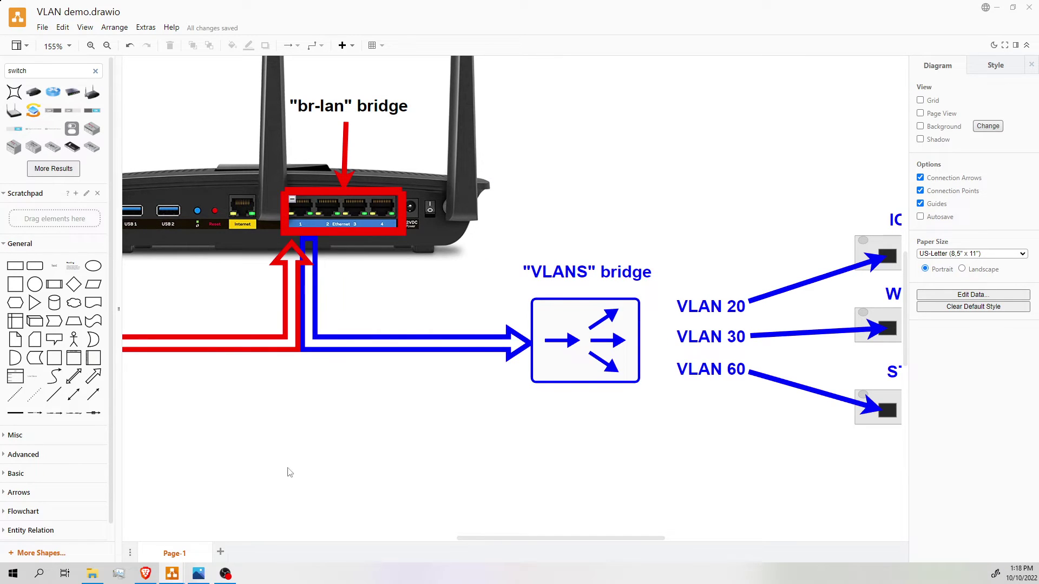
pyautogui.click(145, 574)
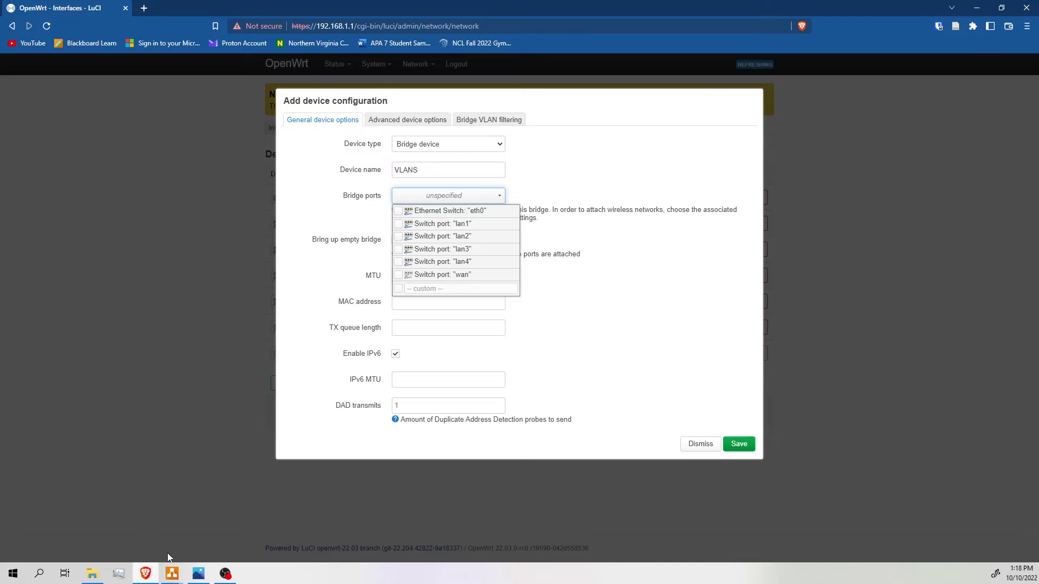
pyautogui.click(427, 224)
pyautogui.click(597, 255)
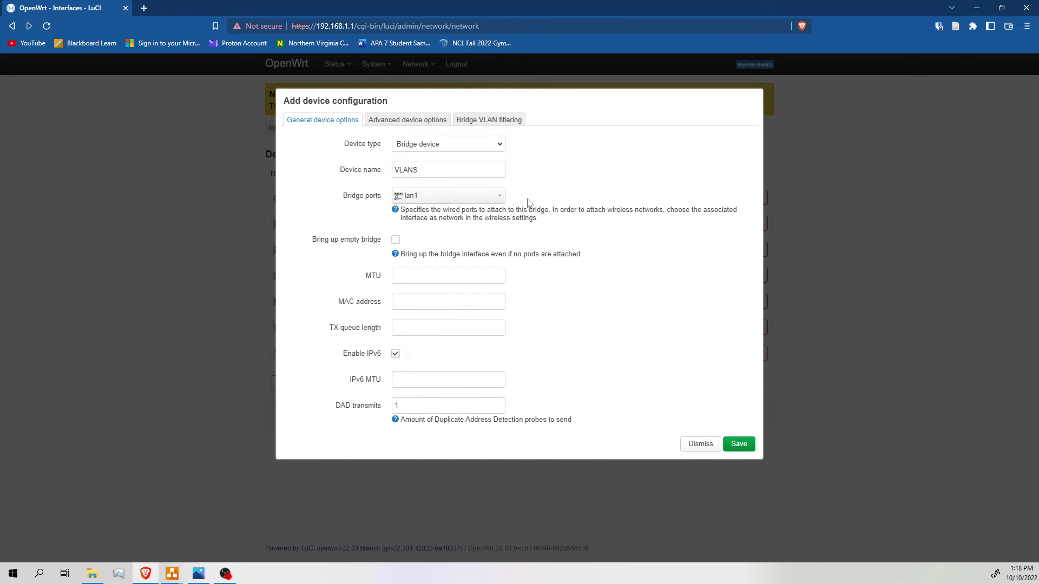
pyautogui.click(494, 123)
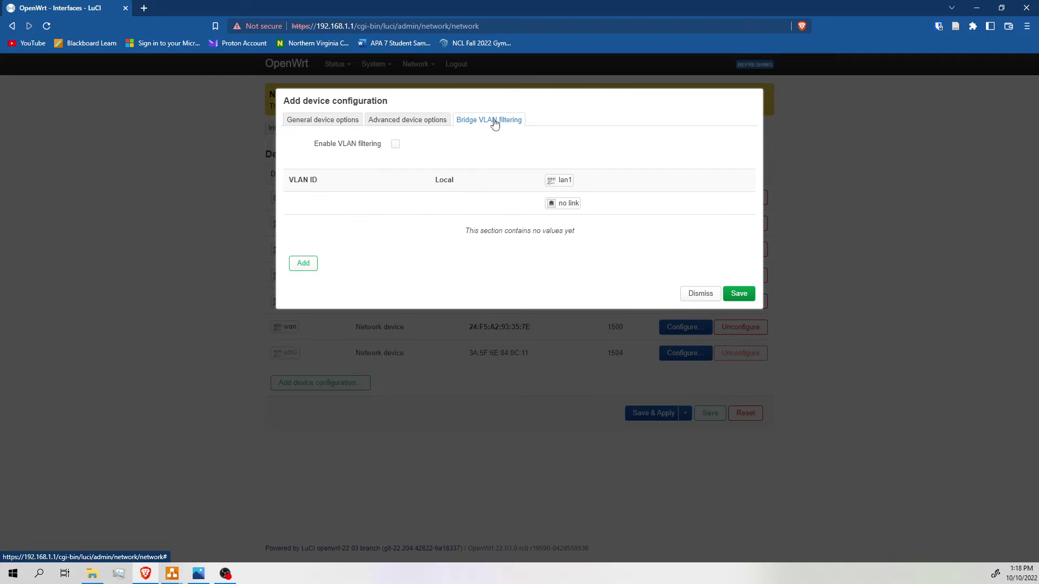
# - Enable VLAN filtering on the bridge and add three VLAN entries
pyautogui.click(395, 145)
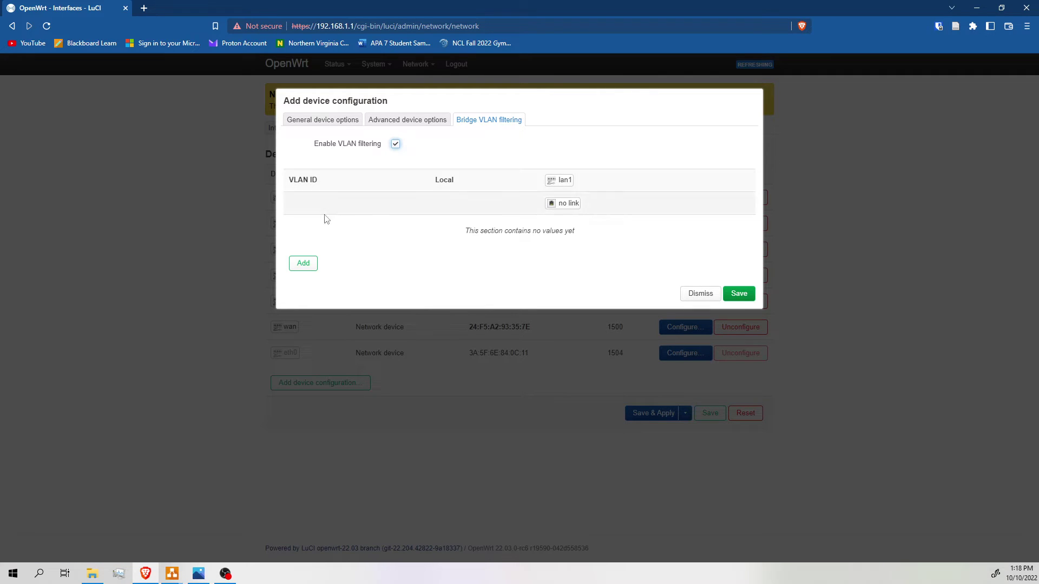
pyautogui.click(312, 264)
pyautogui.click(310, 264)
pyautogui.click(302, 284)
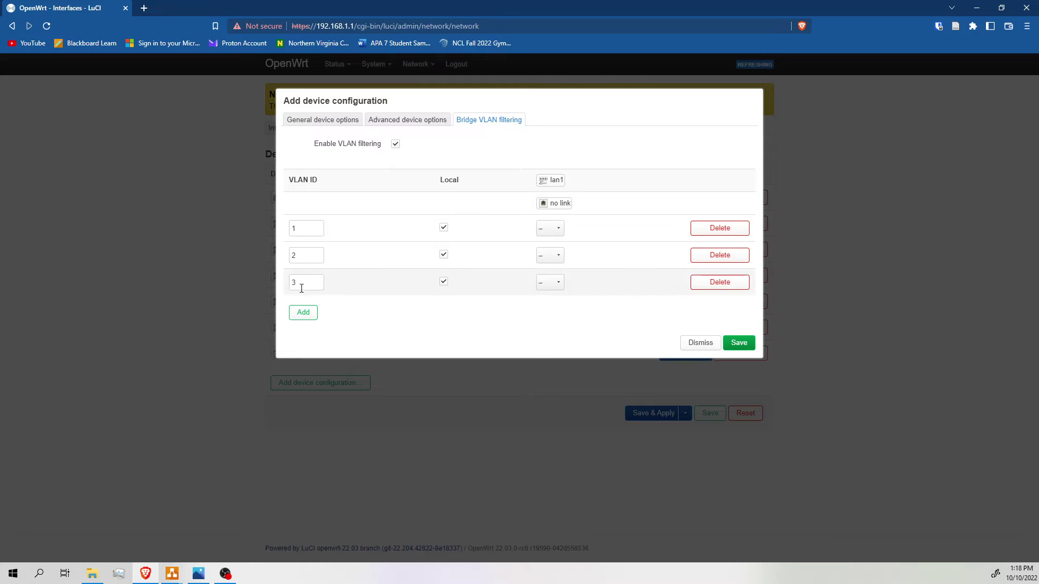
# - Set the VLAN IDs to 20, 30 and 60, then save the VLANS bridge and apply
pyautogui.doubleClick(309, 225)
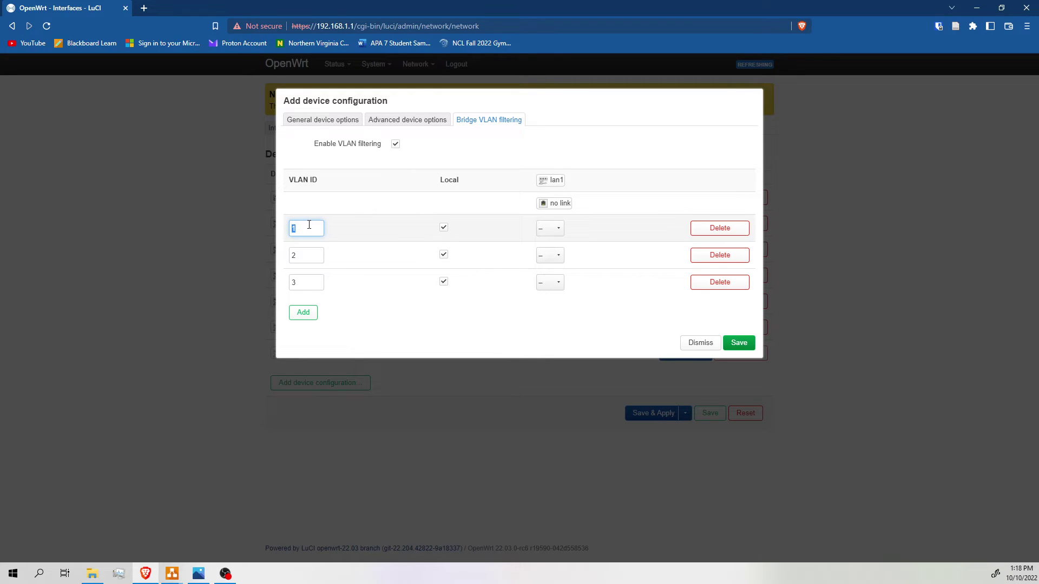
pyautogui.write('20')
pyautogui.doubleClick(311, 260)
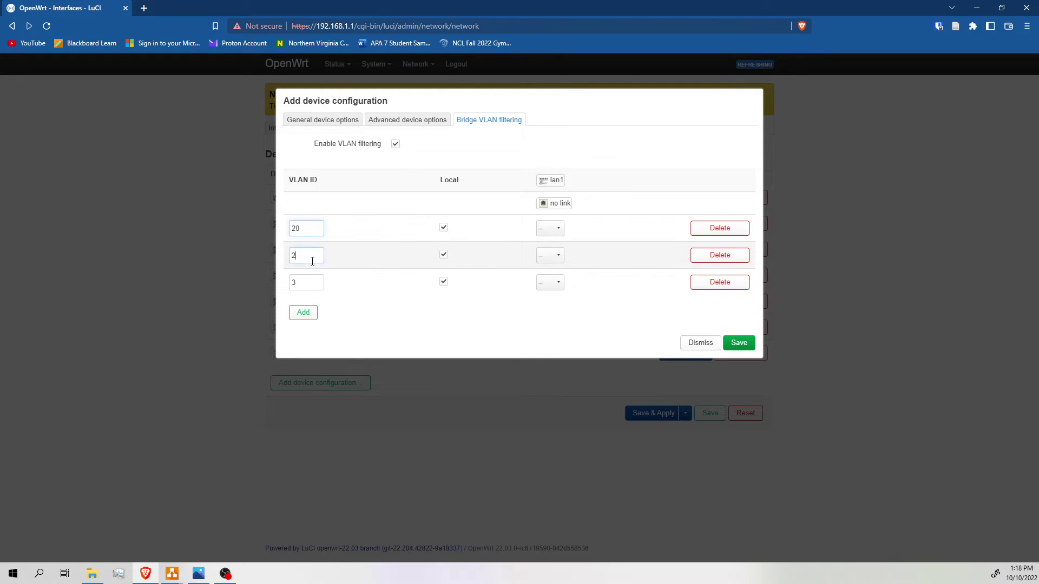
pyautogui.write('30')
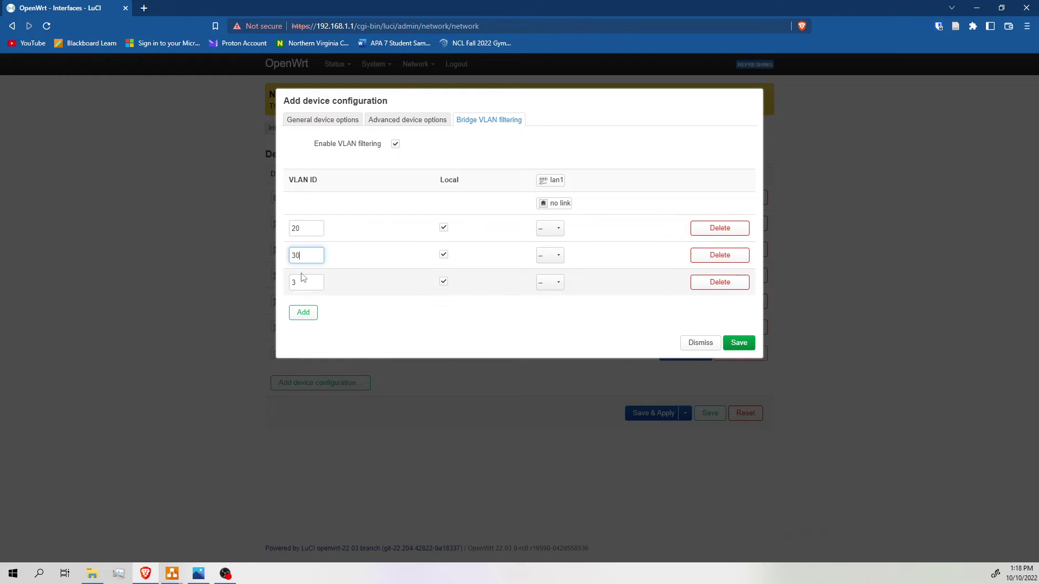
pyautogui.doubleClick(302, 282)
pyautogui.press('BackSpace')
pyautogui.write('60')
pyautogui.click(420, 318)
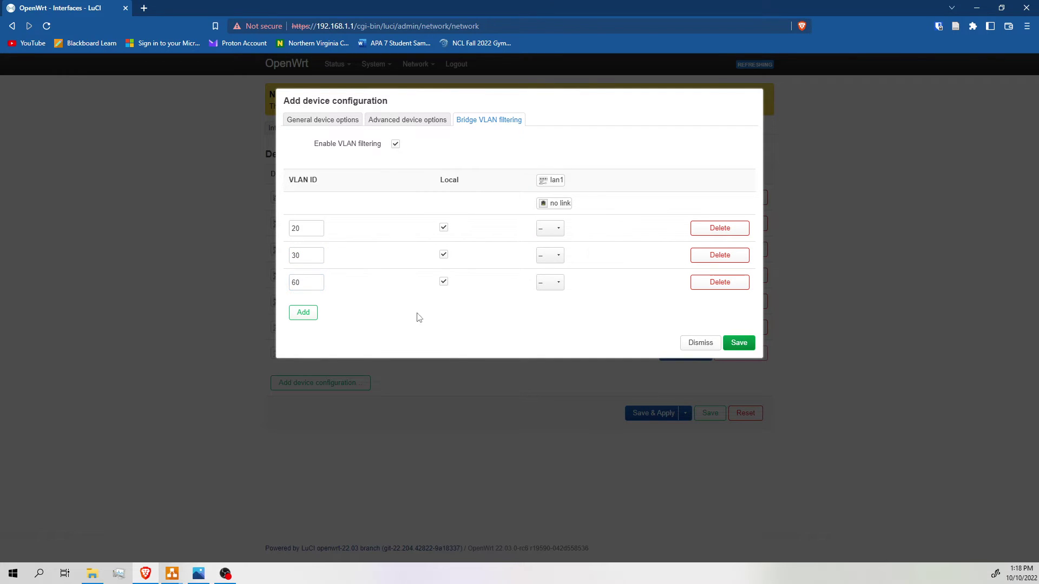
pyautogui.click(738, 343)
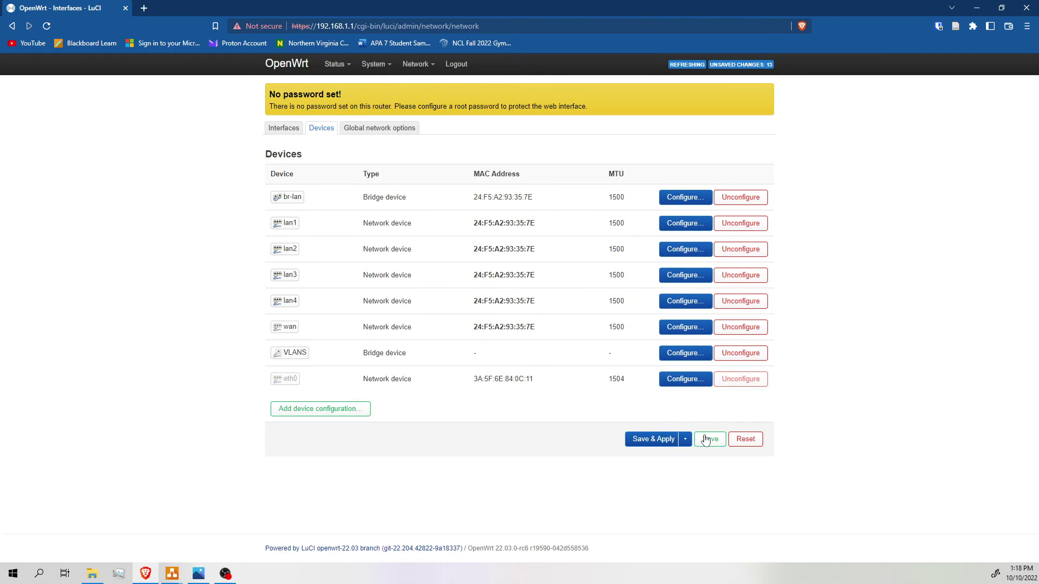
pyautogui.click(643, 440)
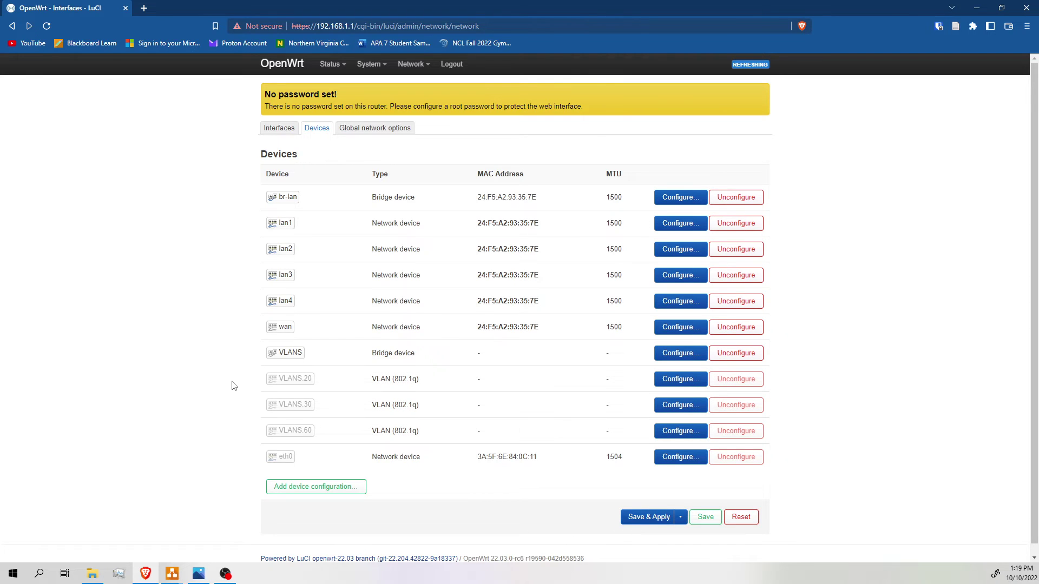
# - Add VLANS.60, VLANS.30 and VLANS.20 to the VLANS bridge's ports
pyautogui.click(663, 355)
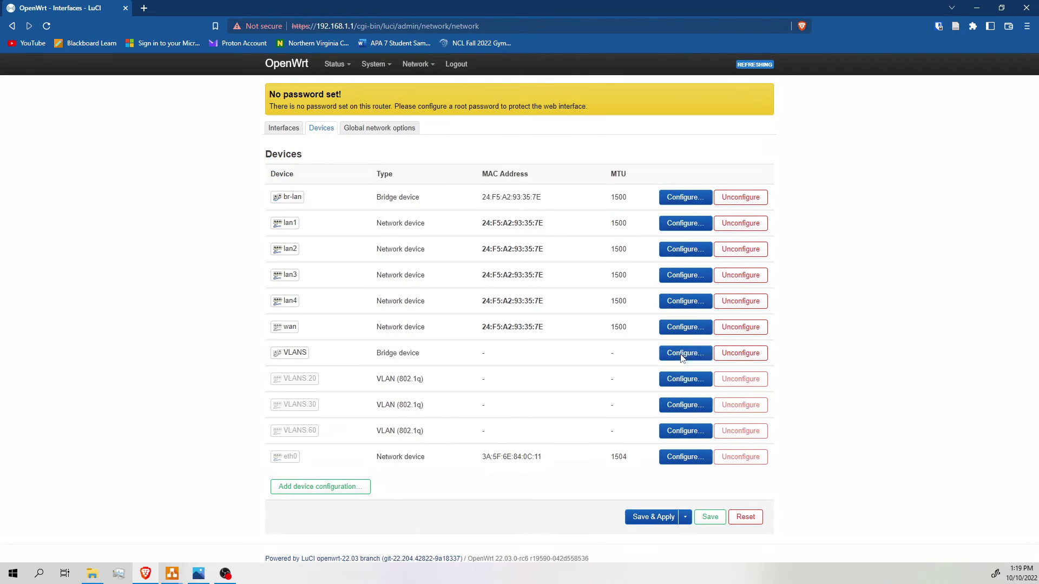
pyautogui.click(425, 198)
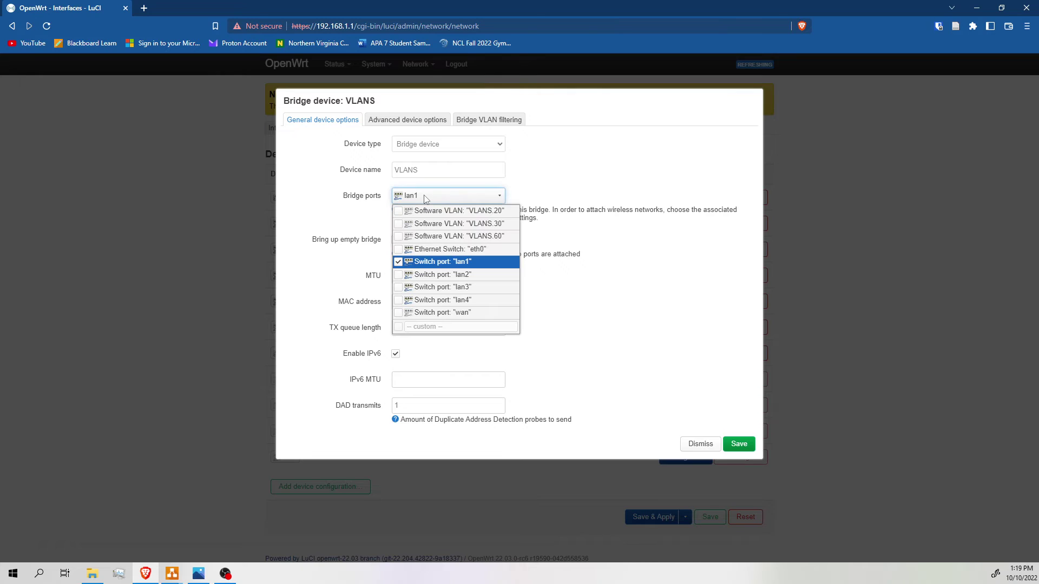
pyautogui.click(422, 236)
pyautogui.click(423, 223)
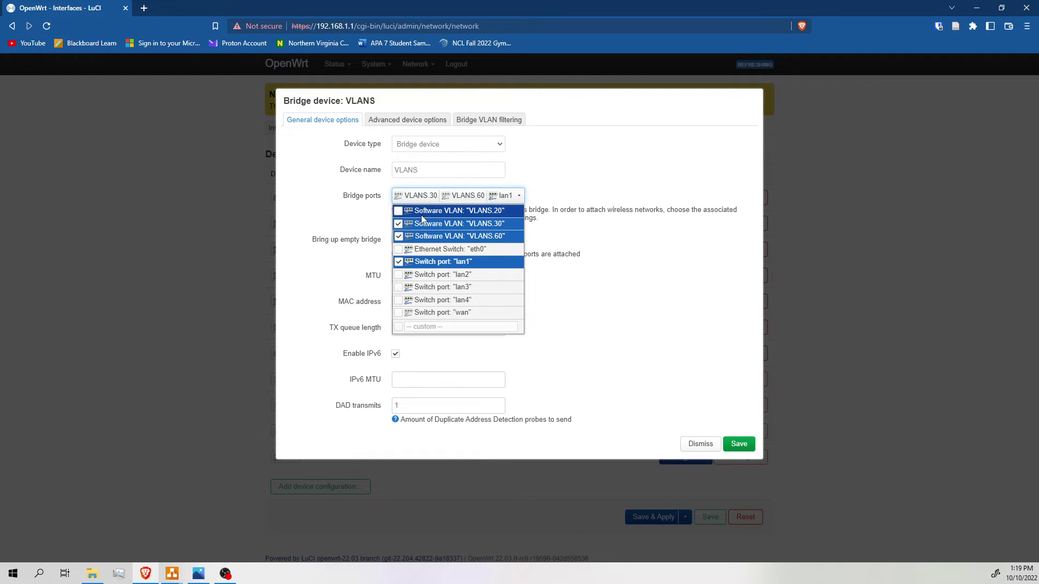
pyautogui.click(420, 212)
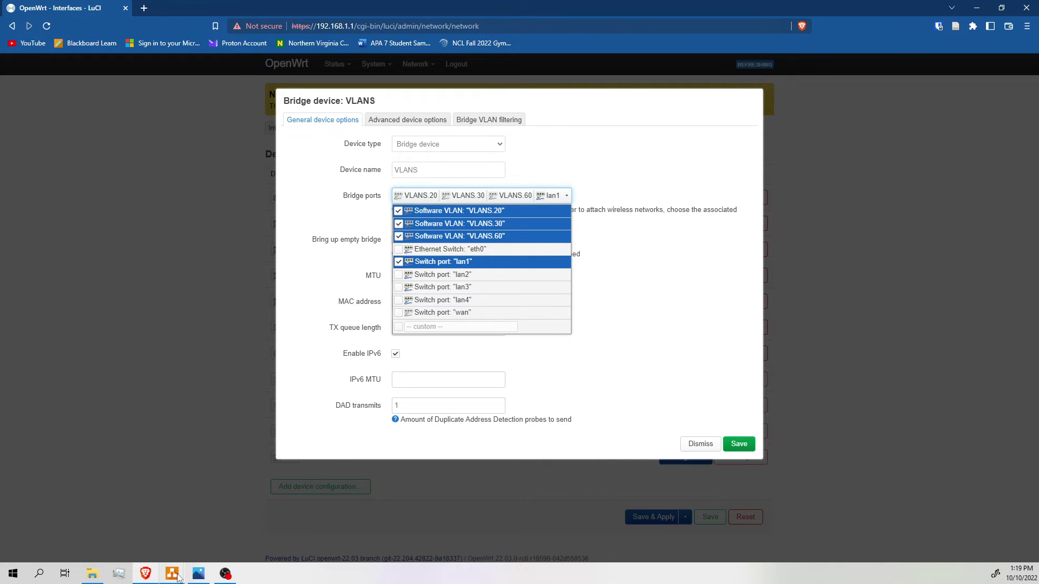
# - Compare against the VLANS bridge in the diagram, then save the bridge port changes
pyautogui.moveTo(174, 572)
pyautogui.click(215, 552)
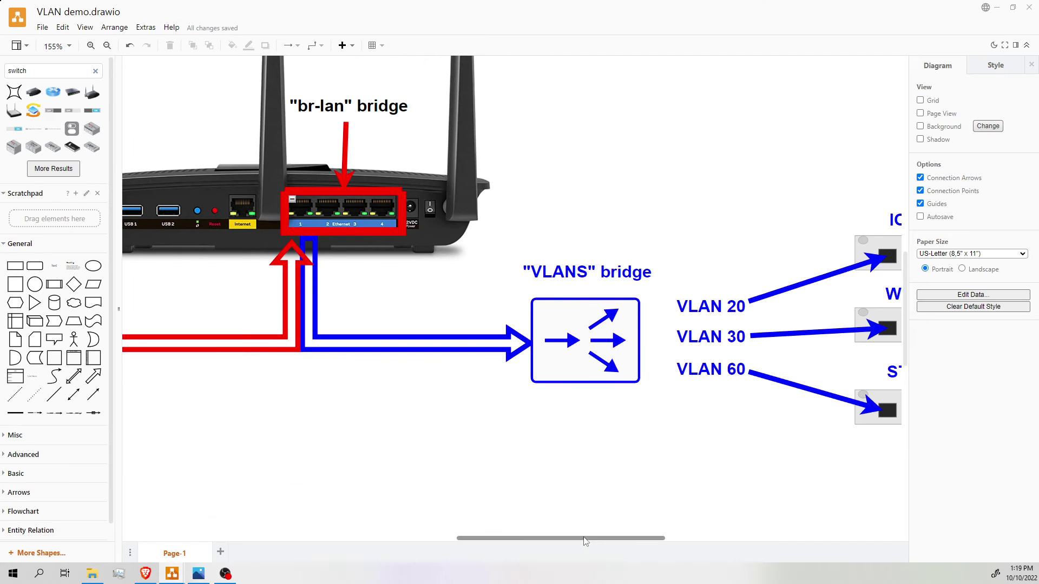
pyautogui.moveTo(585, 538); pyautogui.dragTo(632, 538)
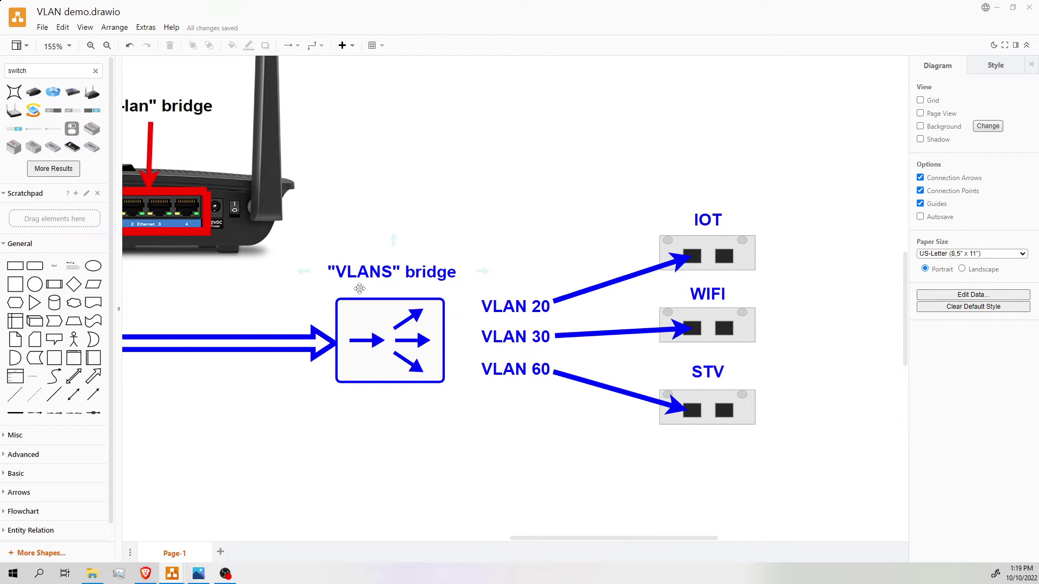
pyautogui.click(360, 329)
pyautogui.click(146, 574)
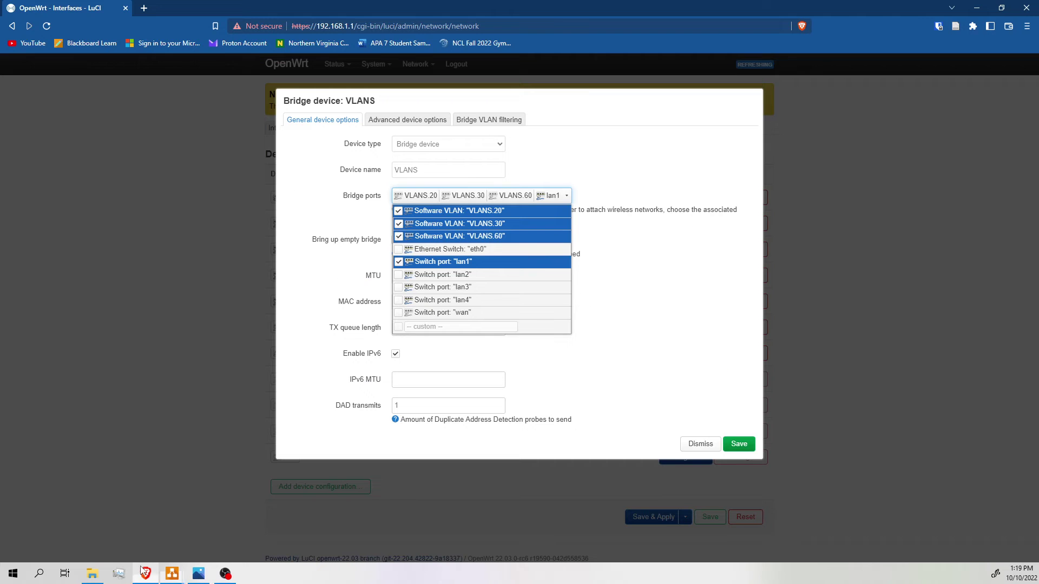
pyautogui.click(698, 270)
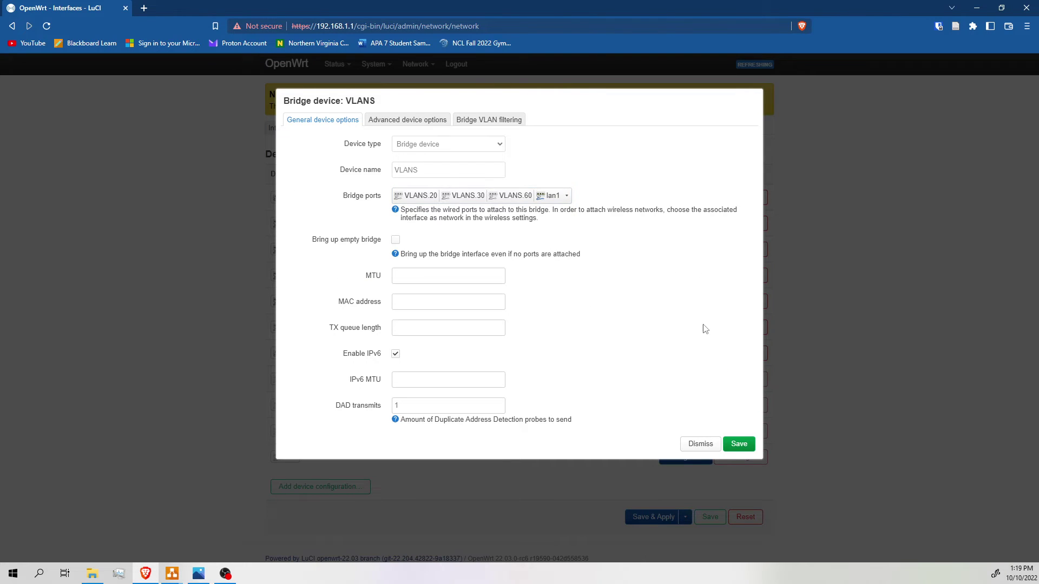
pyautogui.click(740, 444)
# - Apply the bridge changes, reopen VLANS's VLAN filtering table, then view the network diagram image
pyautogui.click(656, 518)
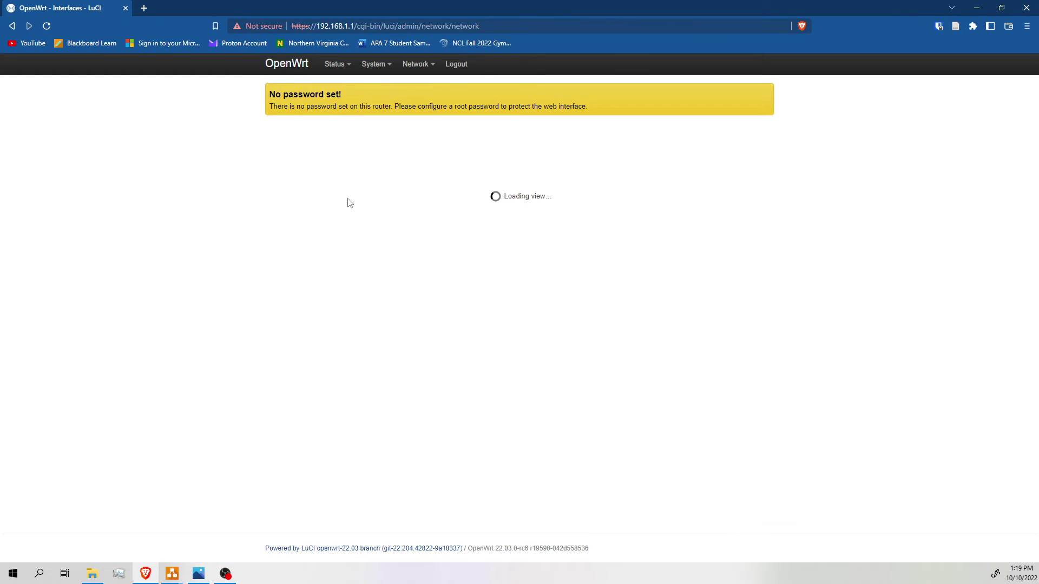
pyautogui.click(677, 354)
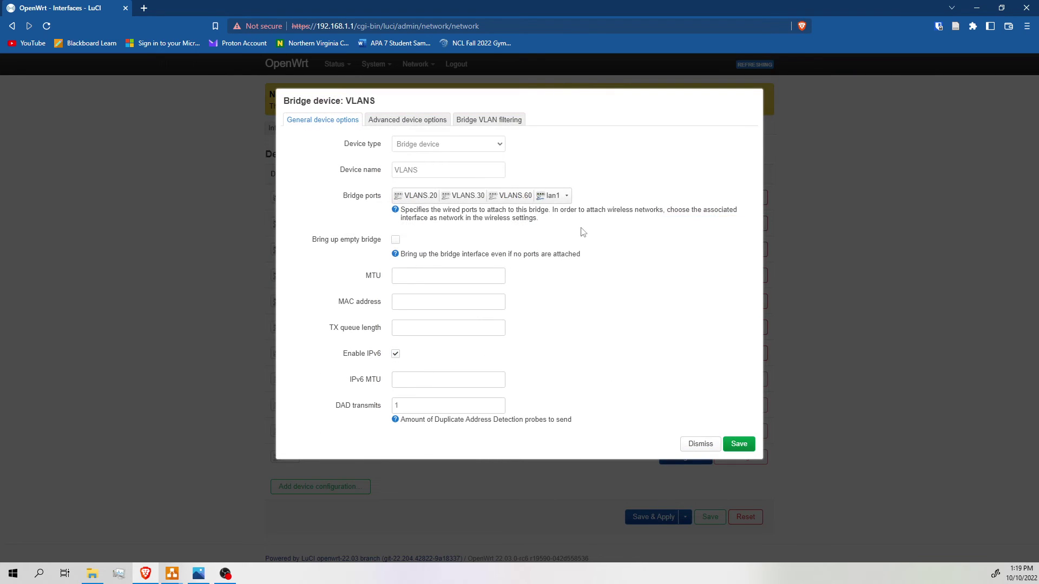
pyautogui.click(476, 120)
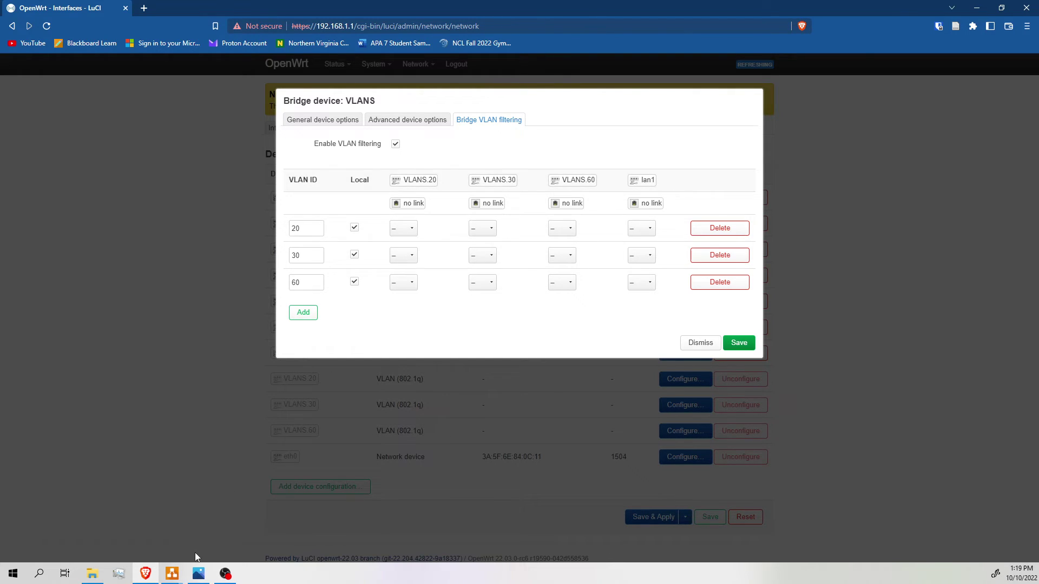
pyautogui.click(200, 577)
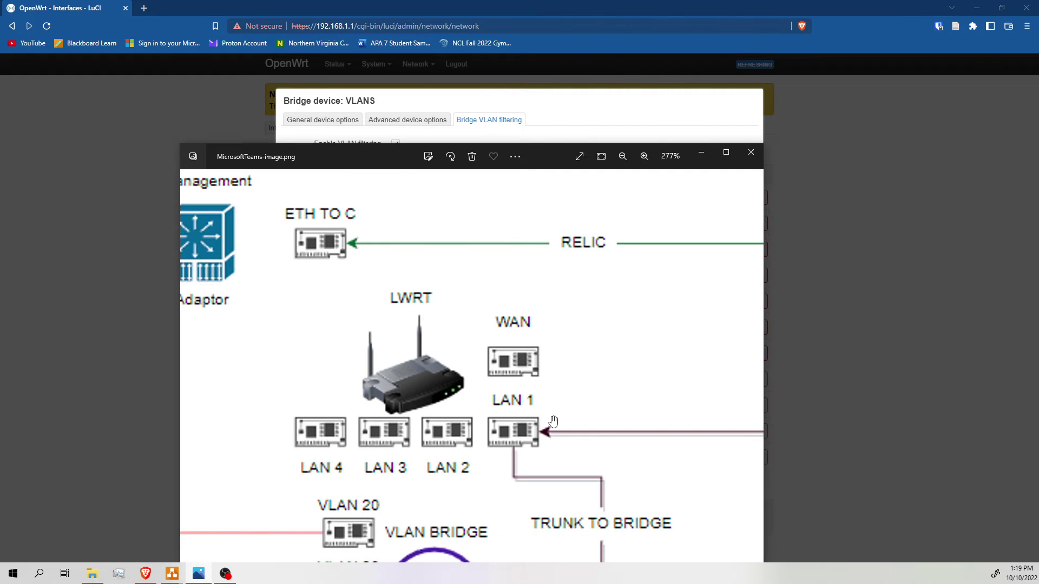
pyautogui.moveTo(552, 422); pyautogui.dragTo(495, 277)
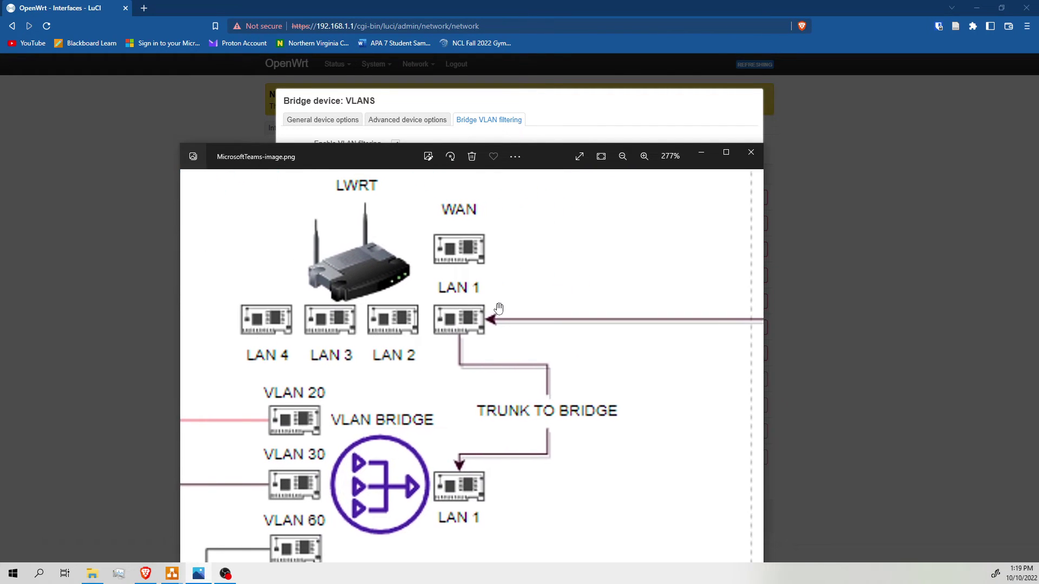
pyautogui.scroll(-2, 573, 318)
pyautogui.moveTo(572, 318); pyautogui.dragTo(440, 341)
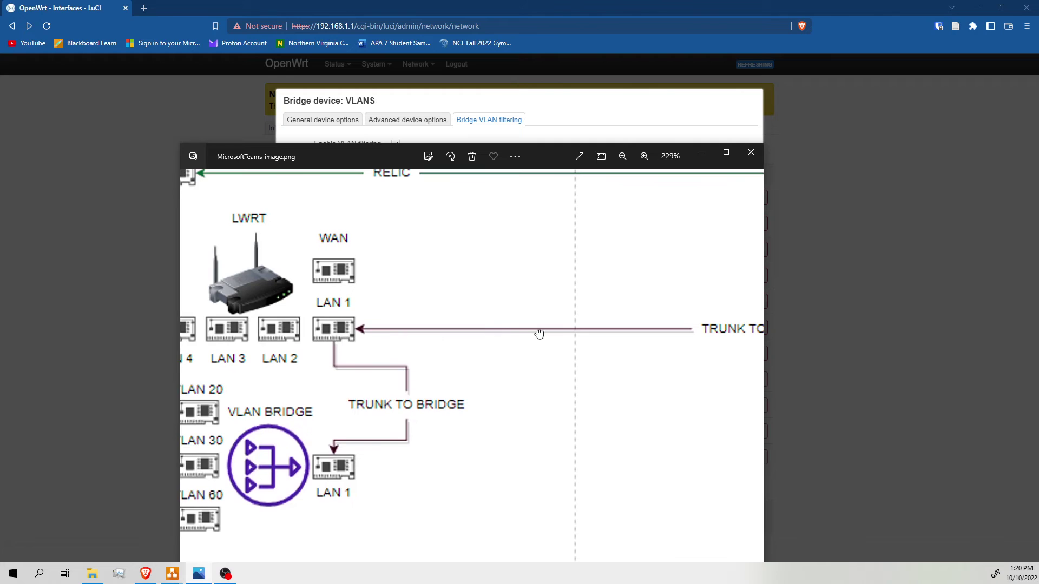
pyautogui.moveTo(538, 334); pyautogui.dragTo(445, 313)
pyautogui.moveTo(274, 331); pyautogui.dragTo(459, 323)
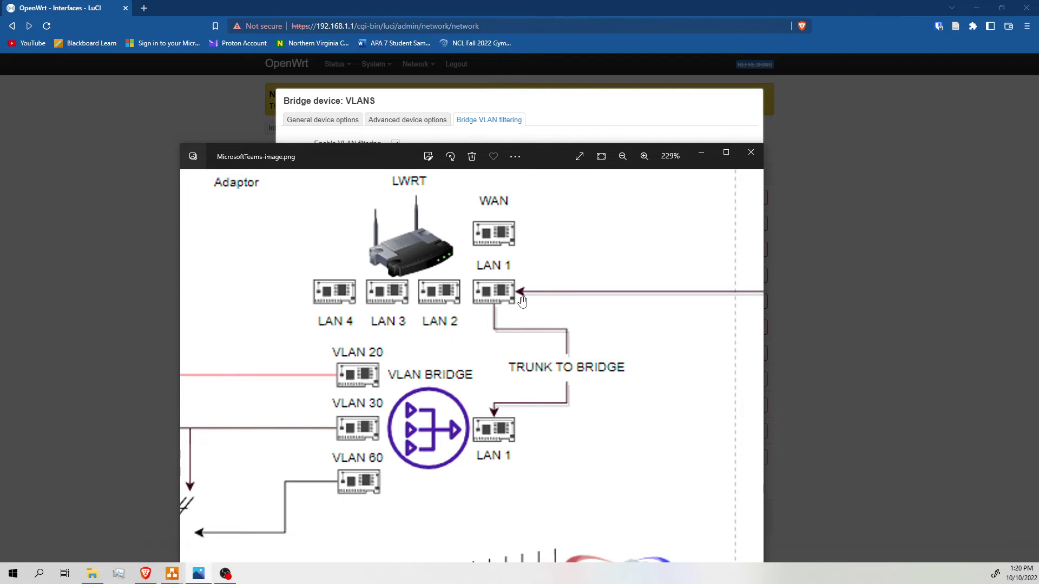
pyautogui.moveTo(534, 299); pyautogui.dragTo(401, 310)
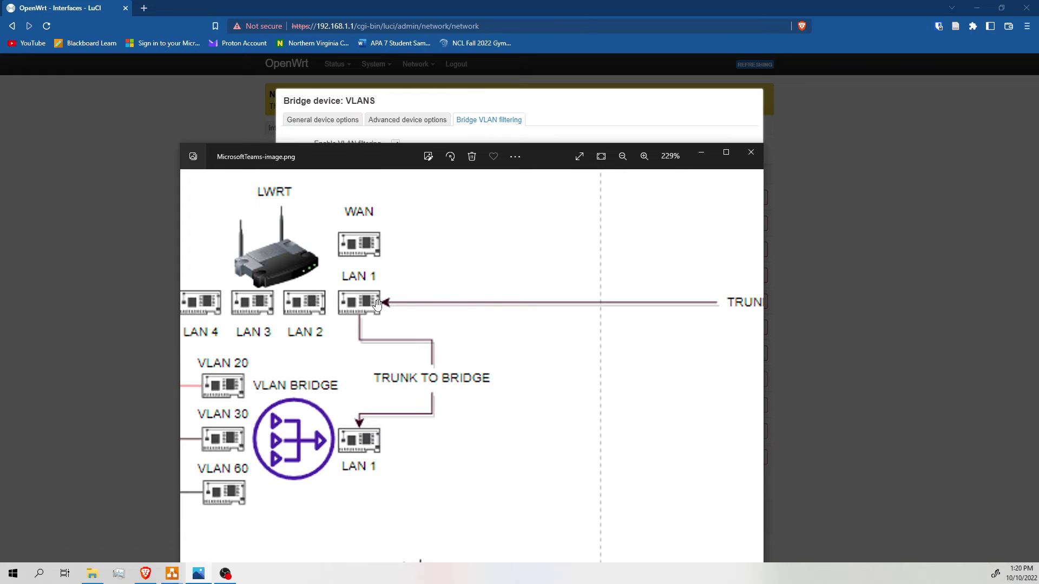
pyautogui.moveTo(527, 361); pyautogui.dragTo(411, 366)
pyautogui.moveTo(371, 151); pyautogui.dragTo(586, 156)
pyautogui.scroll(-5, 602, 319)
pyautogui.moveTo(663, 357); pyautogui.dragTo(577, 446)
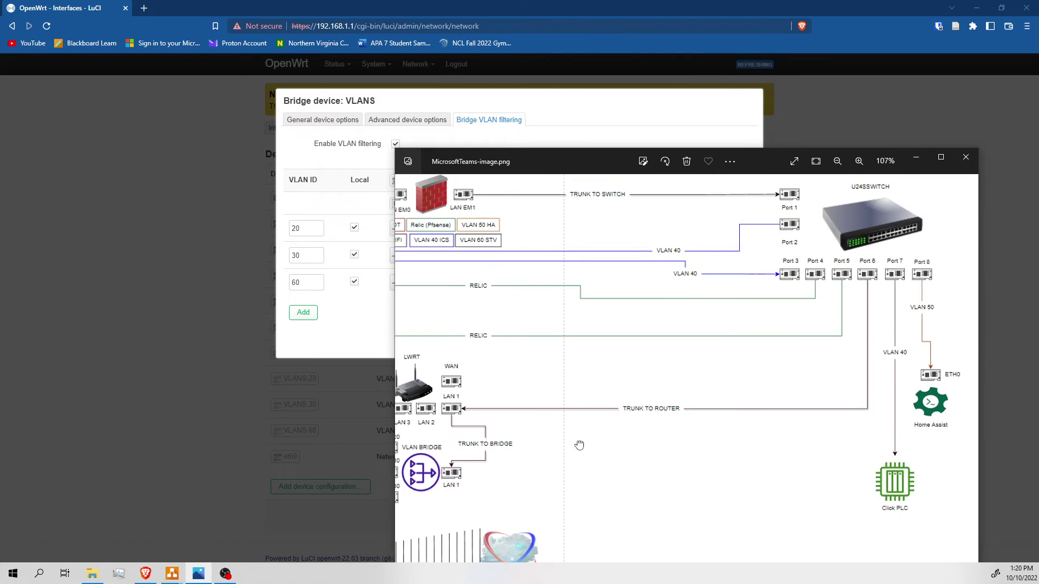
pyautogui.moveTo(414, 211); pyautogui.dragTo(489, 214)
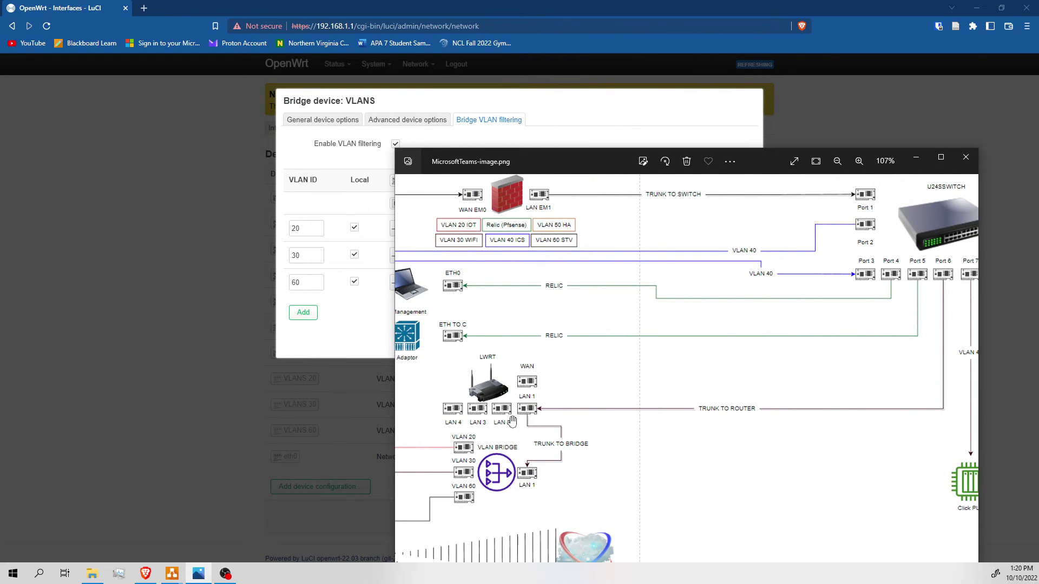
pyautogui.scroll(3, 530, 405)
pyautogui.scroll(4, 530, 406)
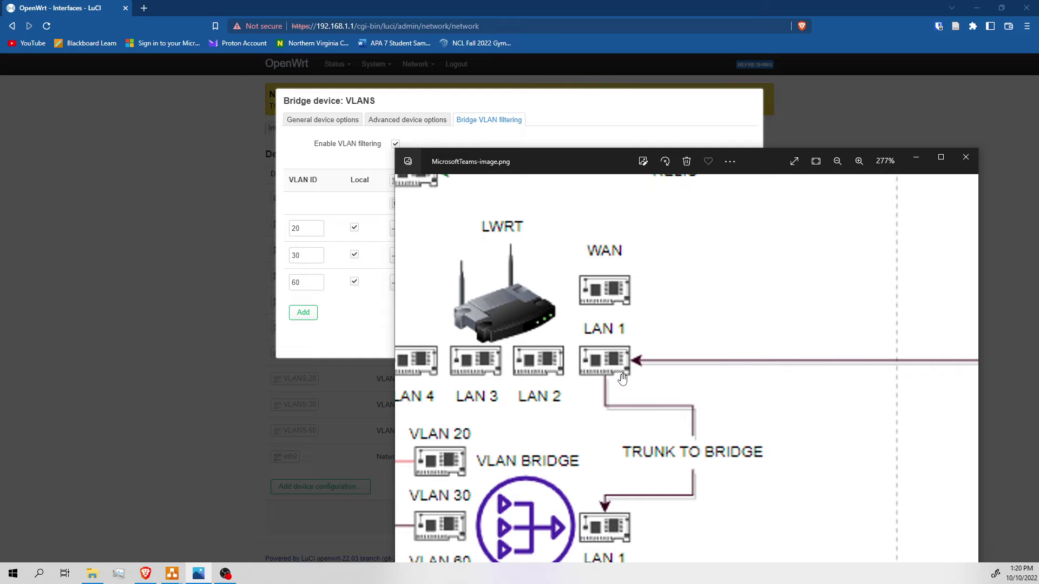
pyautogui.moveTo(622, 379); pyautogui.dragTo(685, 333)
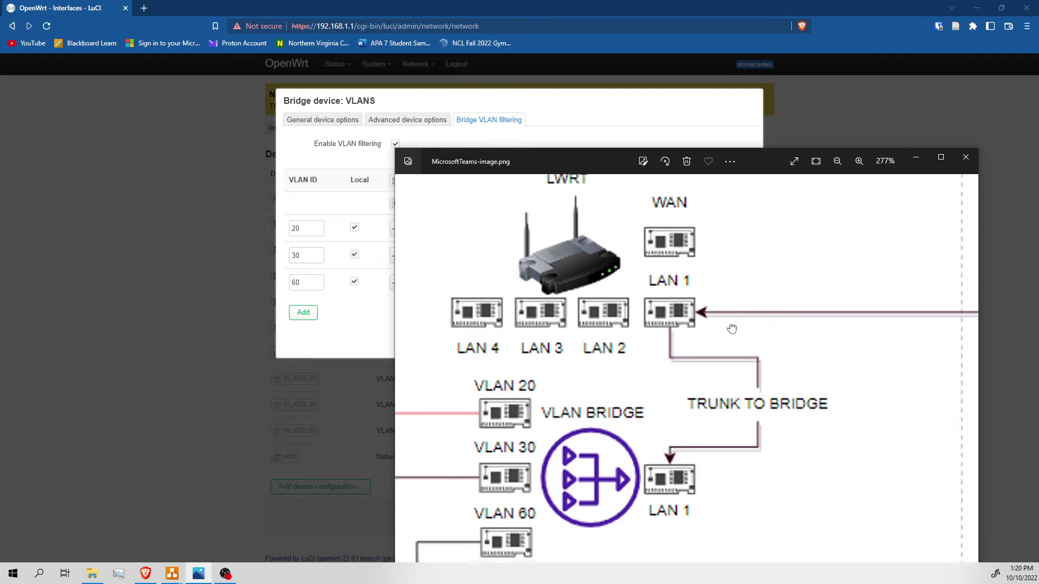
pyautogui.moveTo(733, 329); pyautogui.dragTo(759, 270)
pyautogui.click(577, 113)
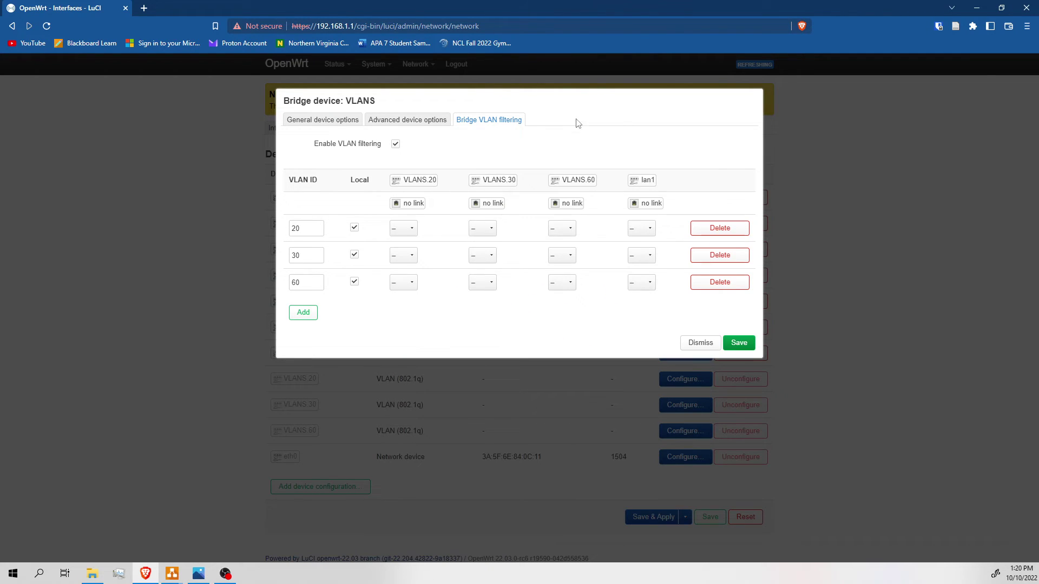
# - Make lan1 tagged for VLANs 20, 30 and 60 in the bridge VLAN filtering table
pyautogui.click(648, 232)
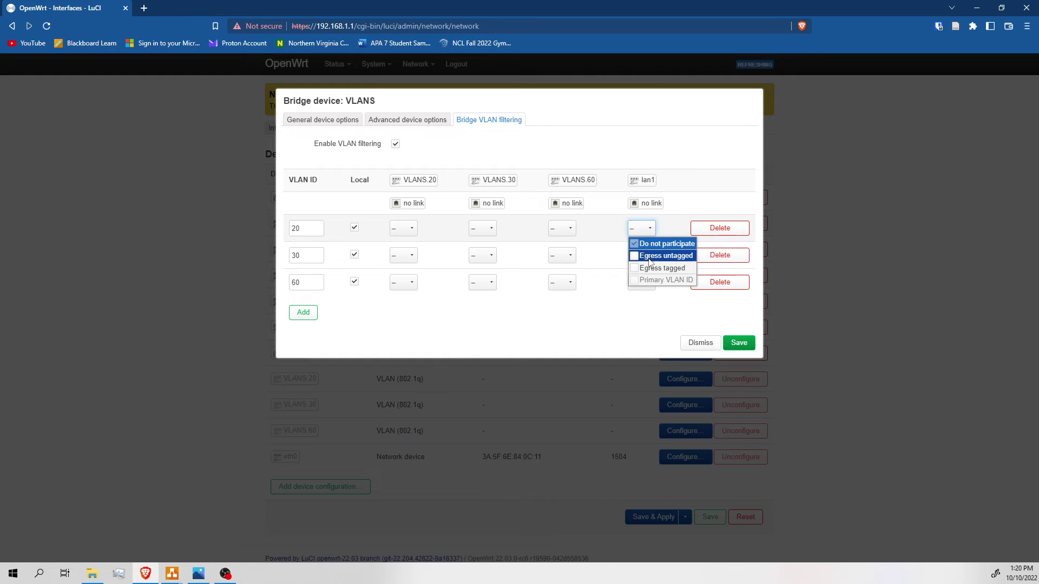
pyautogui.click(662, 268)
pyautogui.click(624, 306)
pyautogui.click(641, 255)
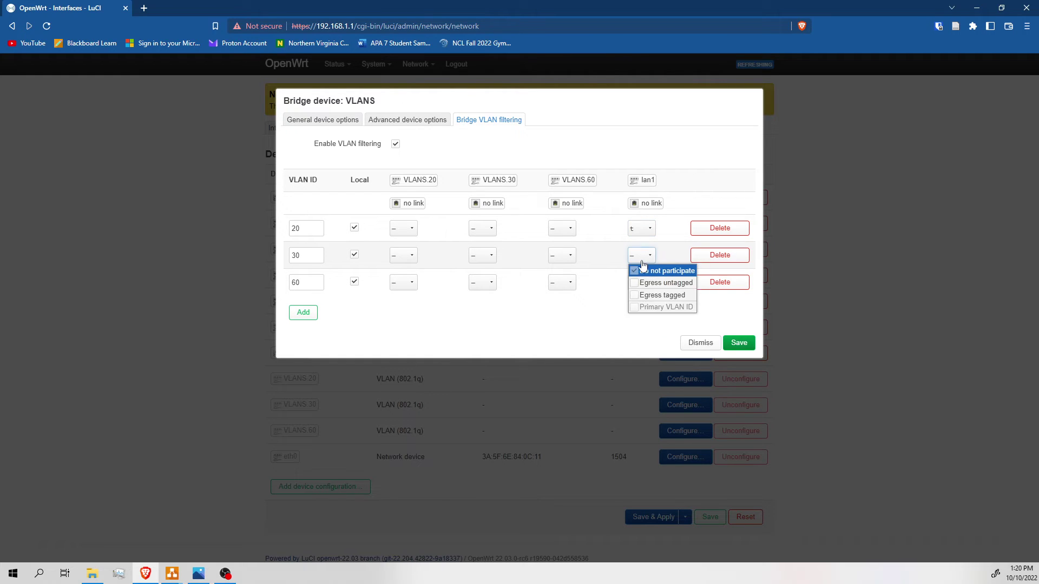
pyautogui.click(662, 295)
pyautogui.click(602, 339)
pyautogui.click(641, 282)
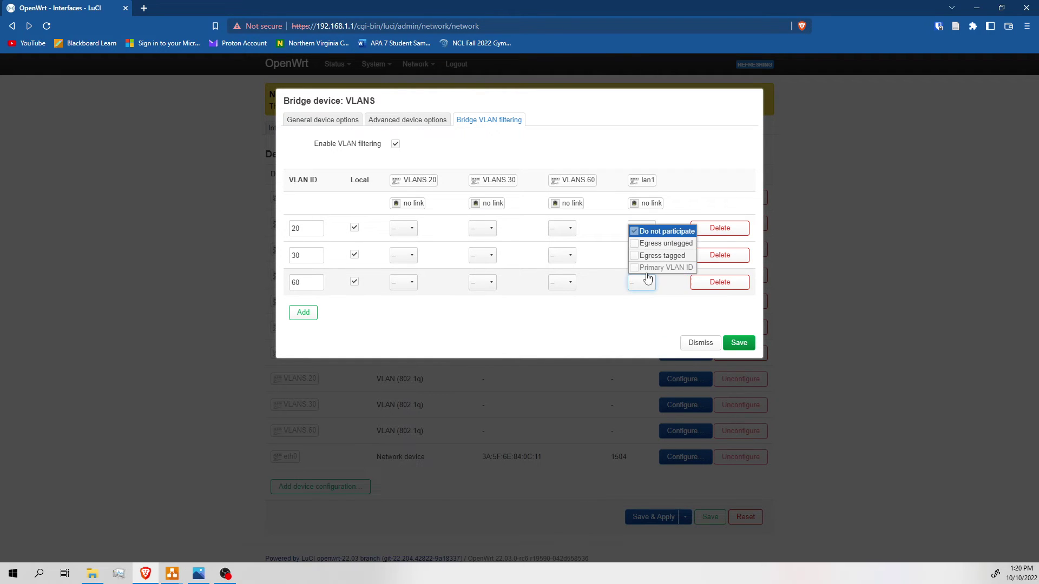
pyautogui.click(661, 256)
pyautogui.click(631, 329)
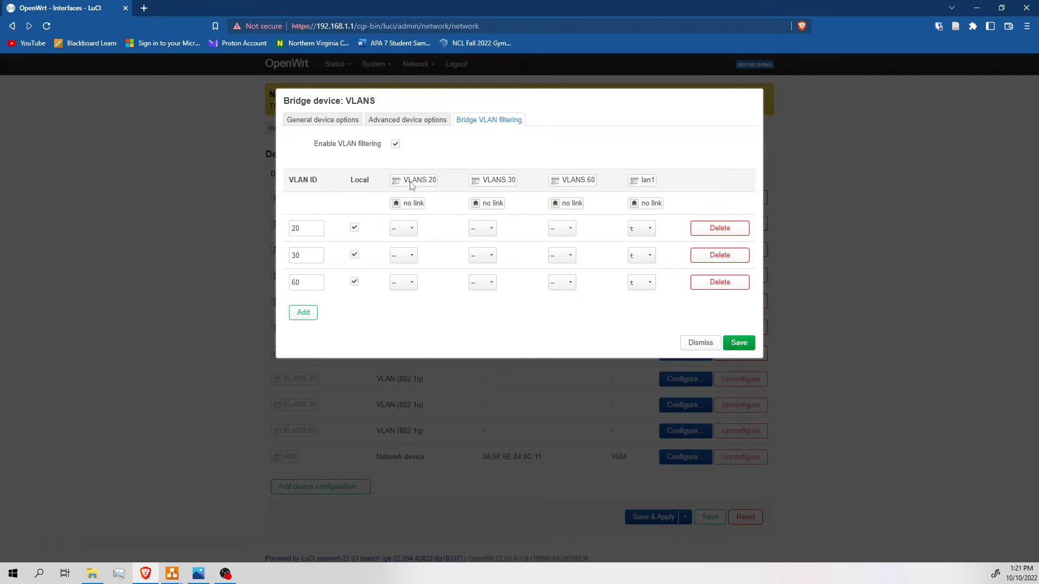
# - Tag VLANS.20 on VLAN 20, VLANS.30 on VLAN 30 and VLANS.60 on VLAN 60
pyautogui.click(407, 228)
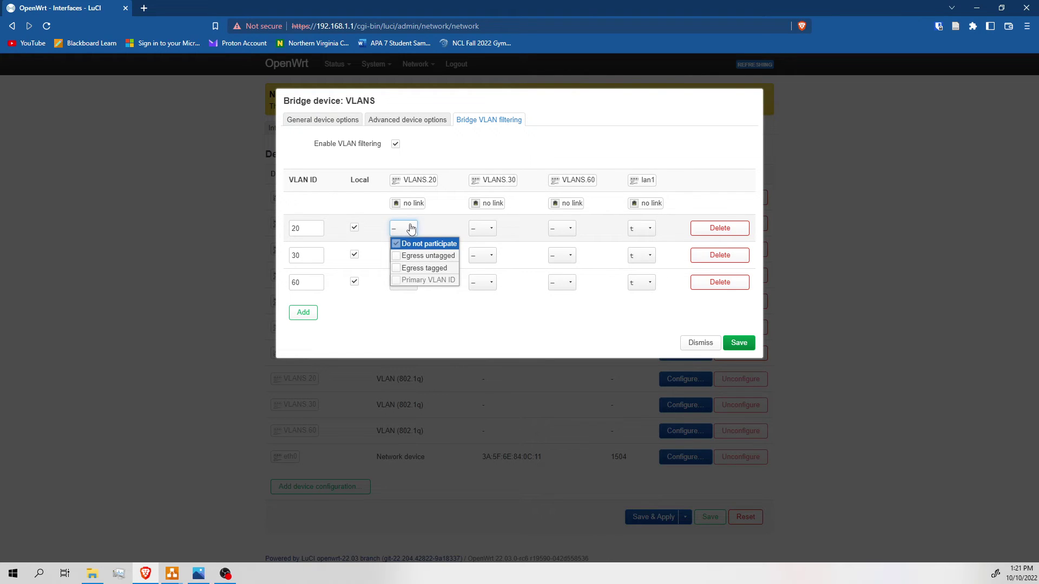
pyautogui.click(423, 269)
pyautogui.click(444, 223)
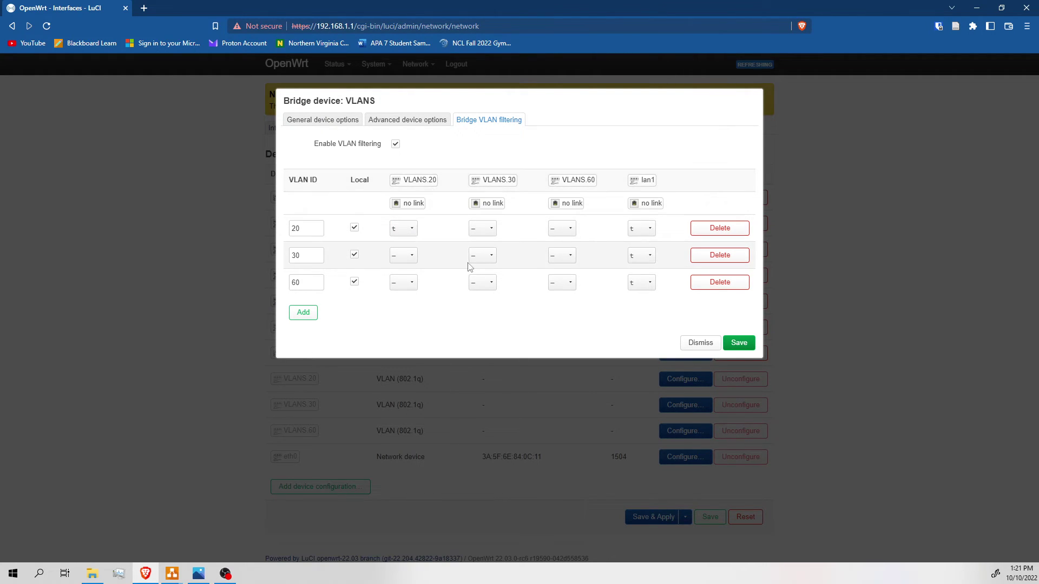
pyautogui.click(482, 256)
pyautogui.click(496, 295)
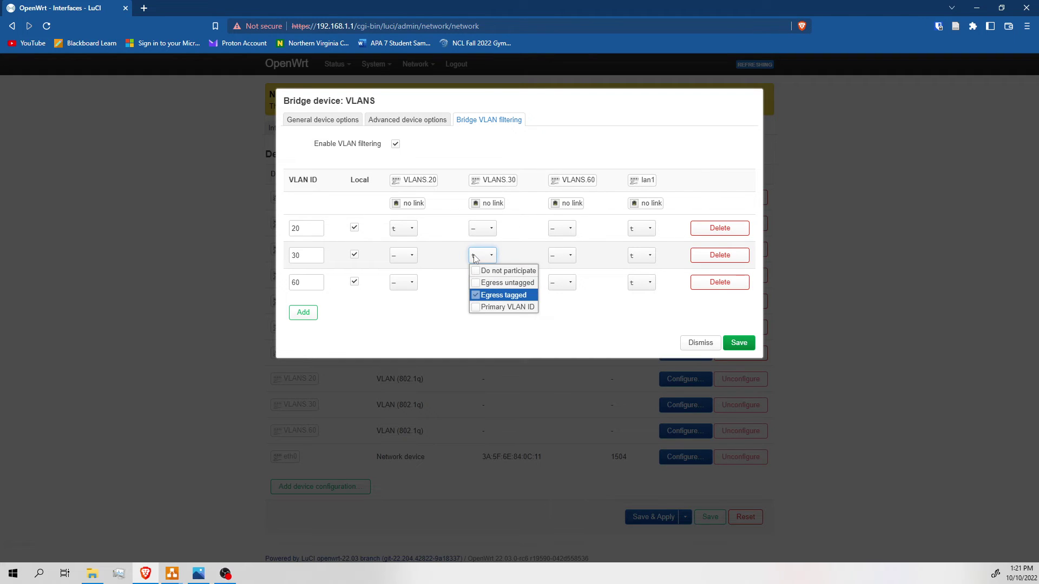
pyautogui.click(562, 283)
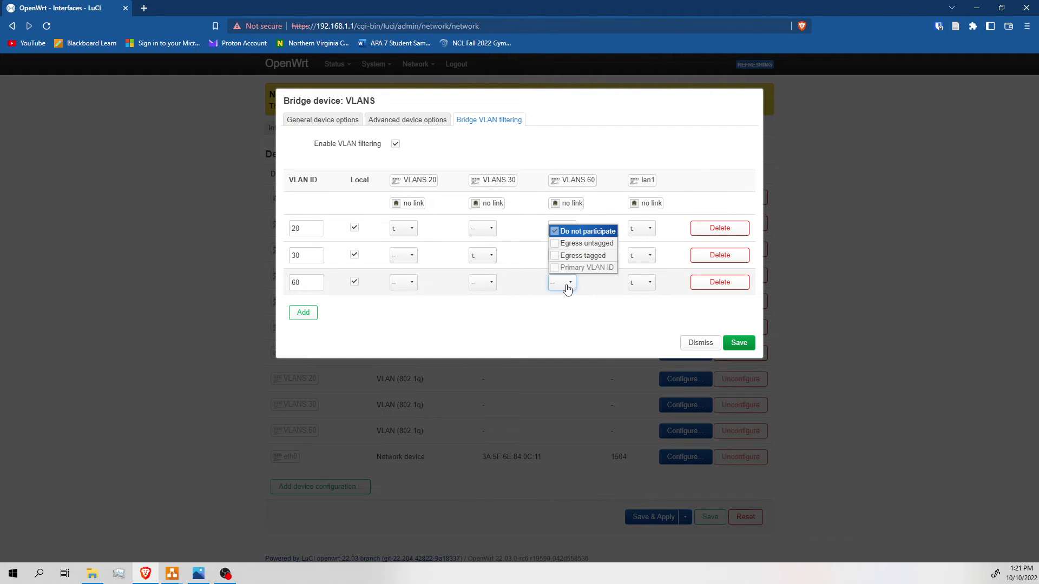
pyautogui.click(569, 259)
pyautogui.click(561, 335)
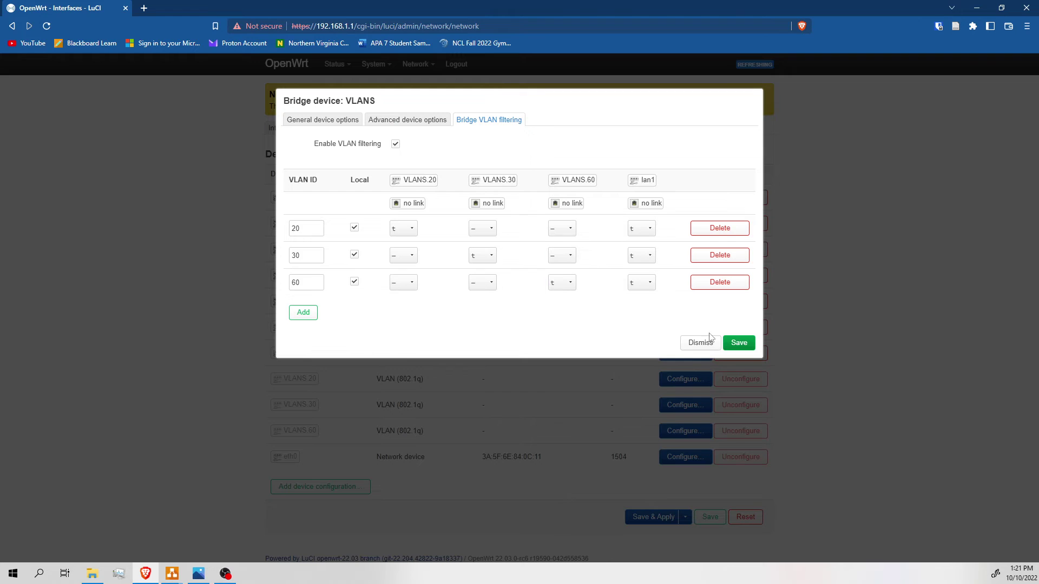
# - Save the VLANS bridge settings, apply all network changes and return to the Interfaces list
pyautogui.click(734, 343)
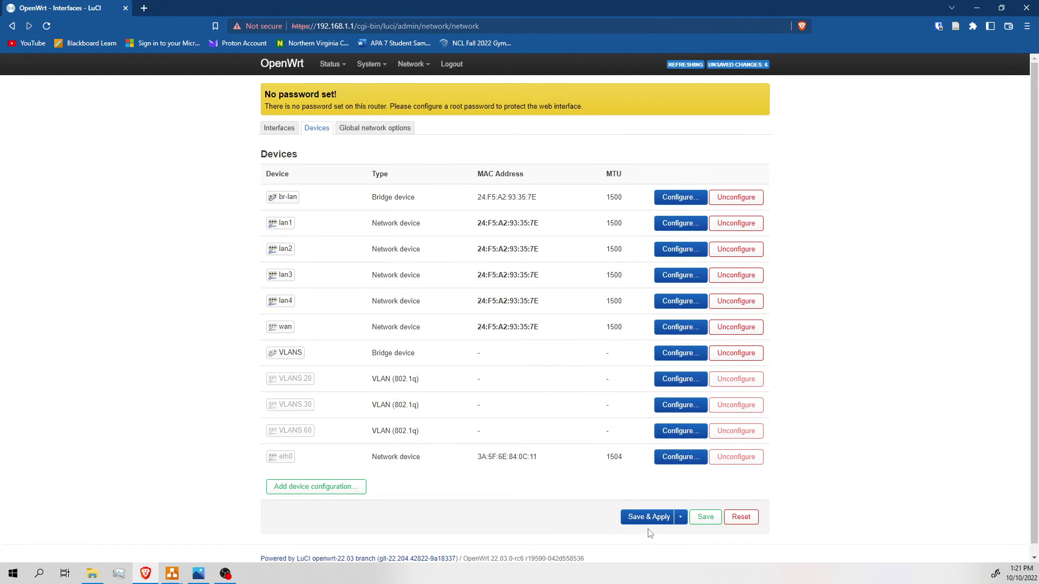
pyautogui.click(671, 355)
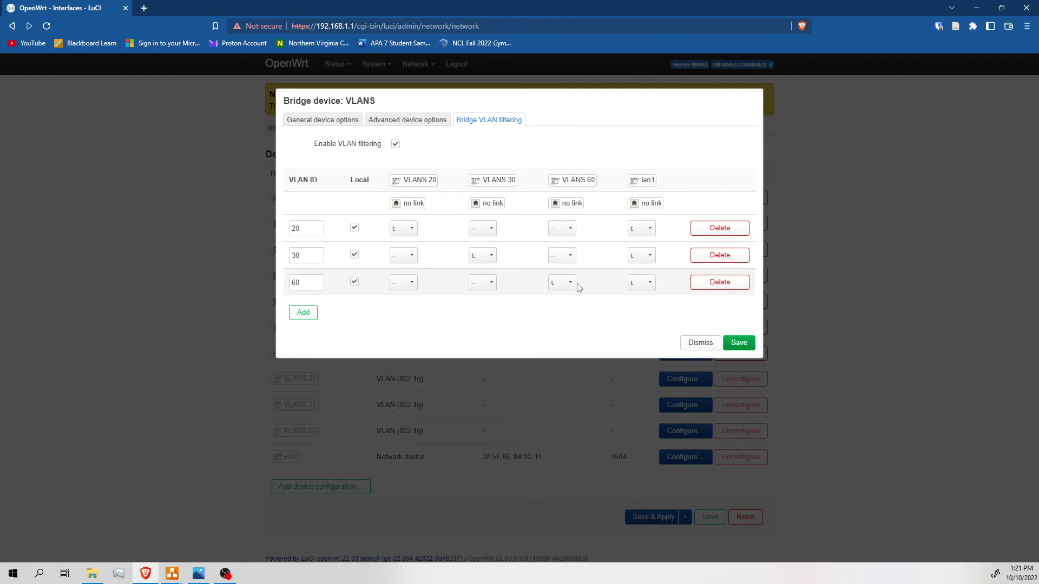
pyautogui.click(738, 339)
pyautogui.click(627, 517)
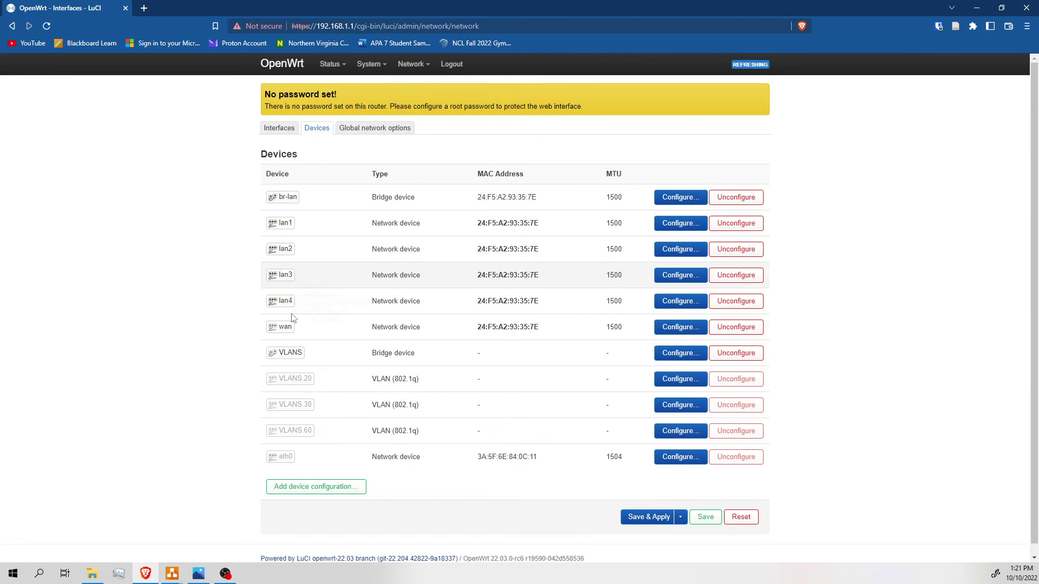
pyautogui.click(281, 129)
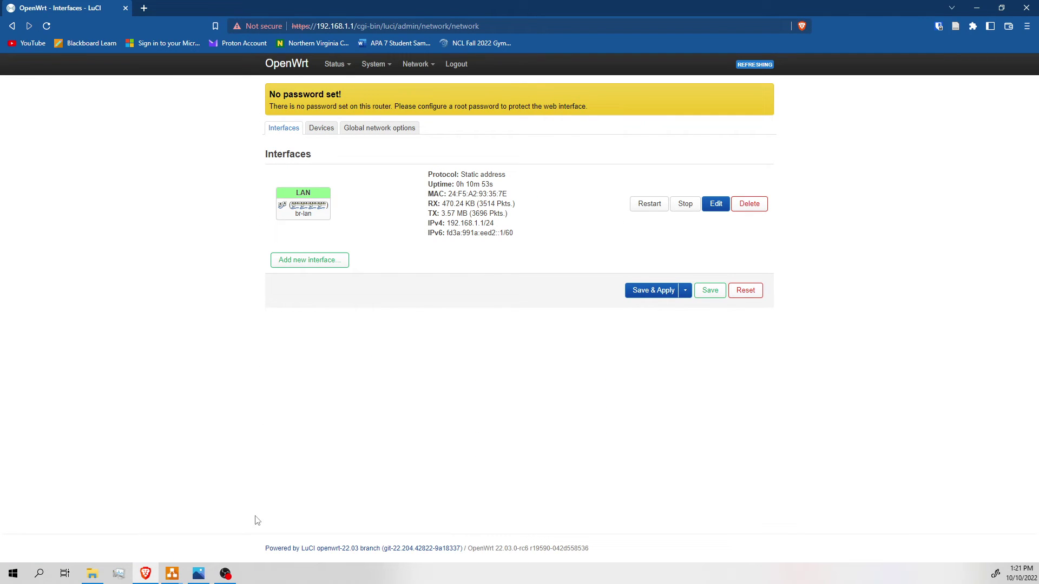
# - Show the VLAN demo diagram and pick out the IOT and STV ports fed by VLANs 20 and 60
pyautogui.moveTo(173, 572)
pyautogui.click(237, 551)
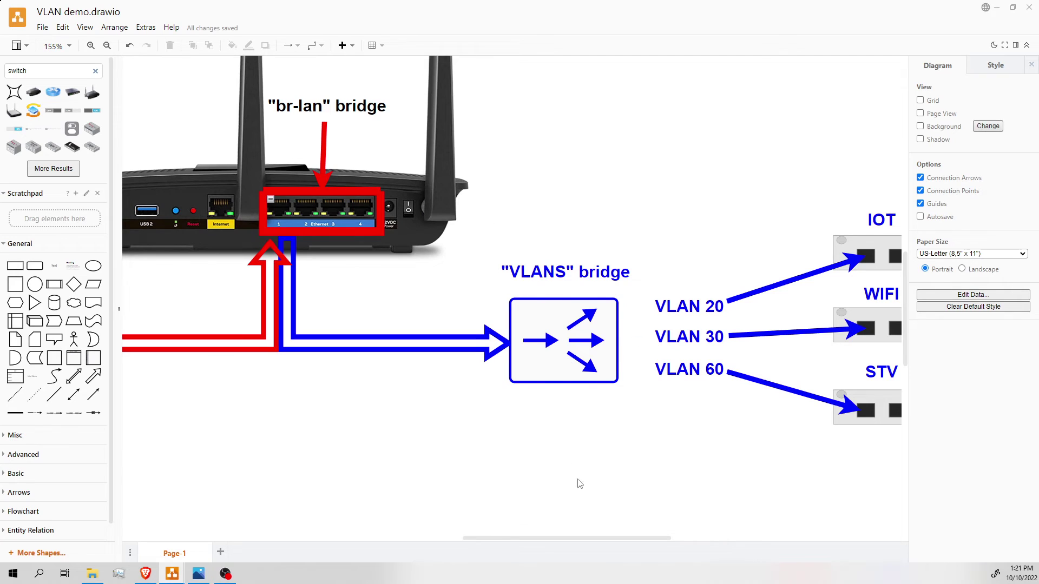
pyautogui.moveTo(560, 537); pyautogui.dragTo(575, 537)
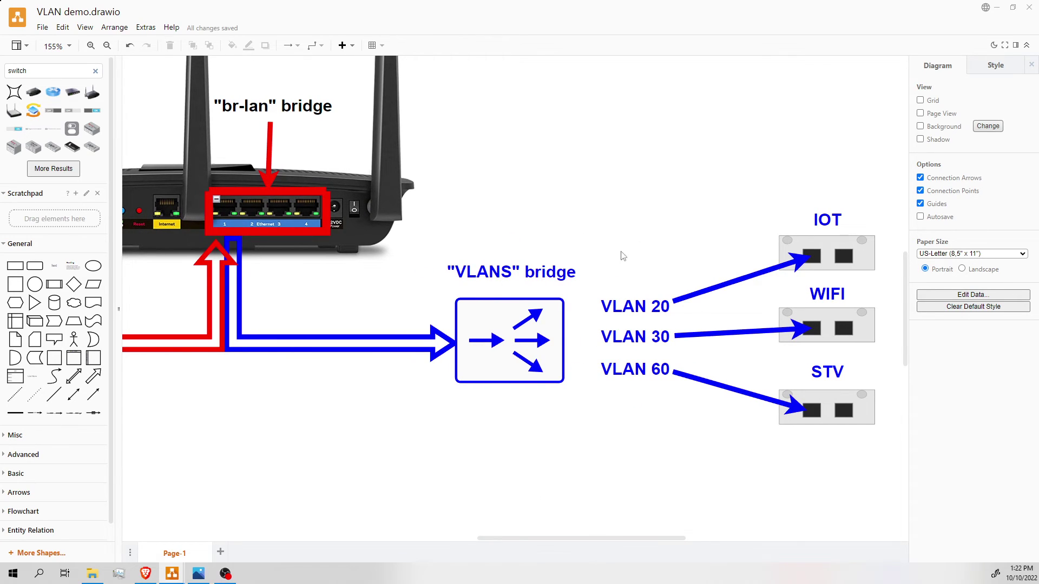
pyautogui.moveTo(557, 538); pyautogui.dragTo(587, 539)
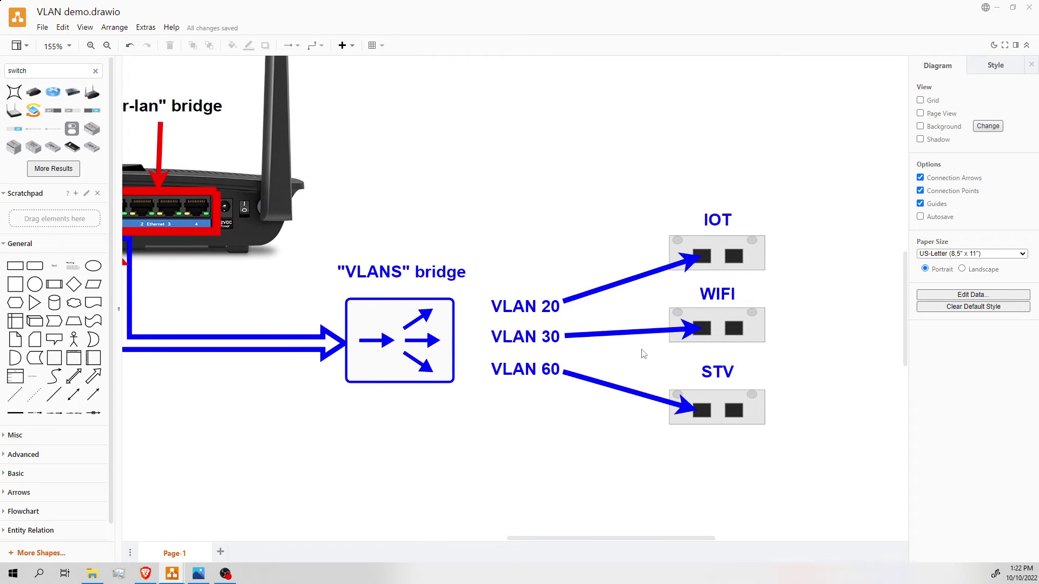
pyautogui.click(683, 240)
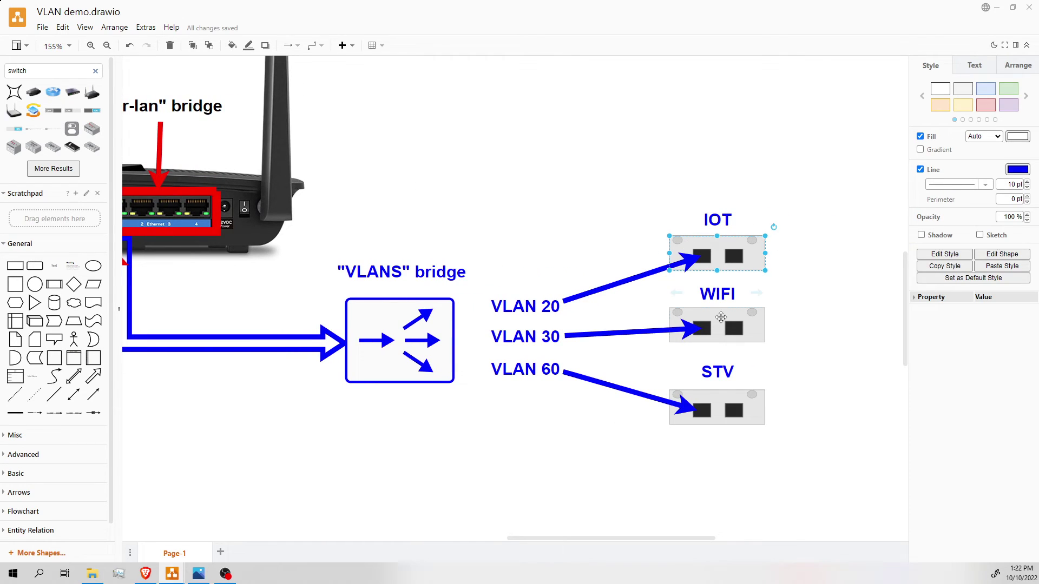
pyautogui.click(717, 394)
pyautogui.click(644, 493)
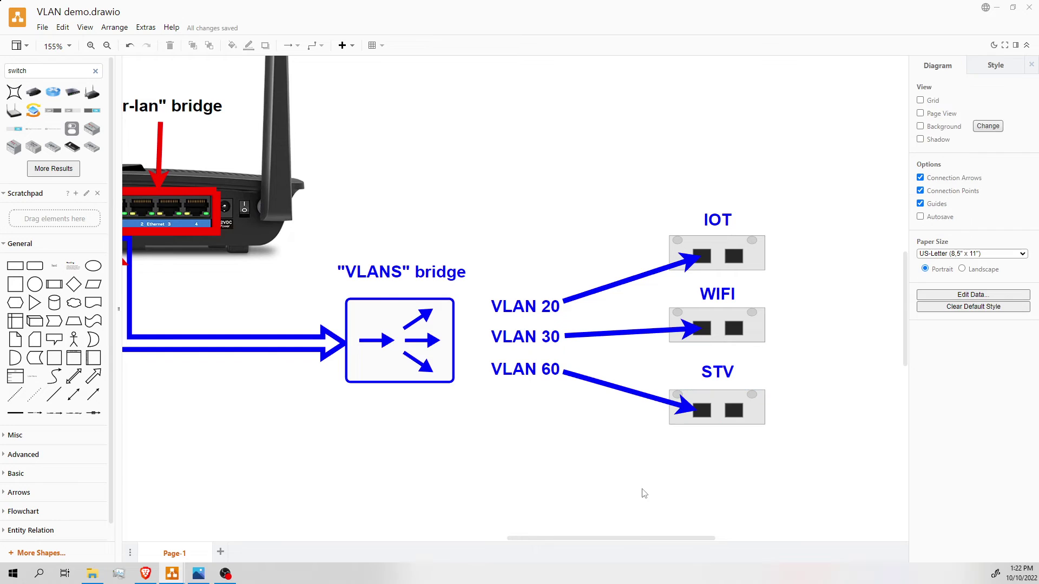
pyautogui.moveTo(638, 538)
pyautogui.mouseDown()
pyautogui.moveTo(684, 539)
pyautogui.moveTo(654, 538)
pyautogui.mouseUp()
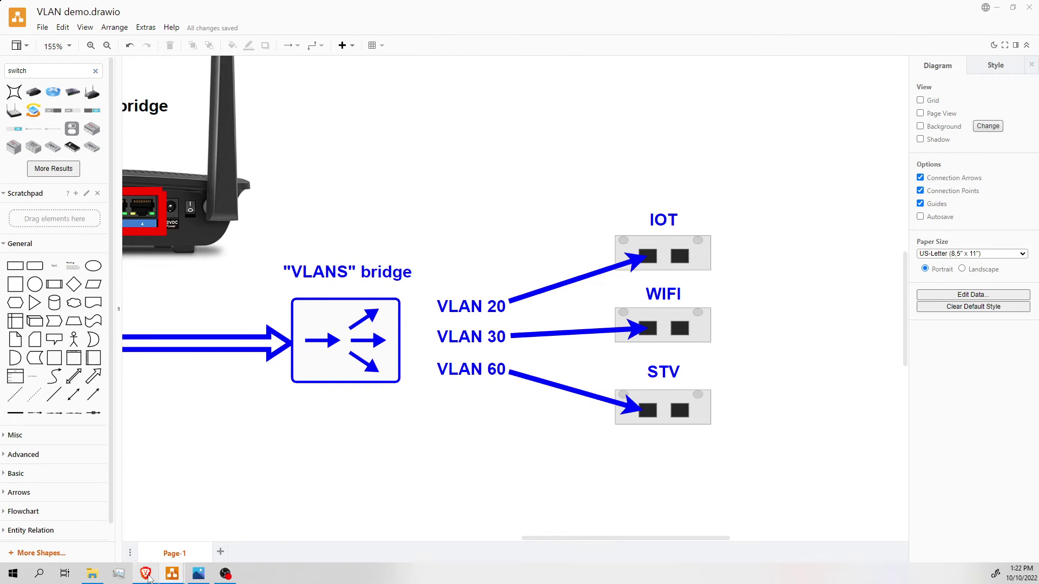
# - Create a new interface named IOT with Static address protocol on device VLANS.20
pyautogui.click(146, 575)
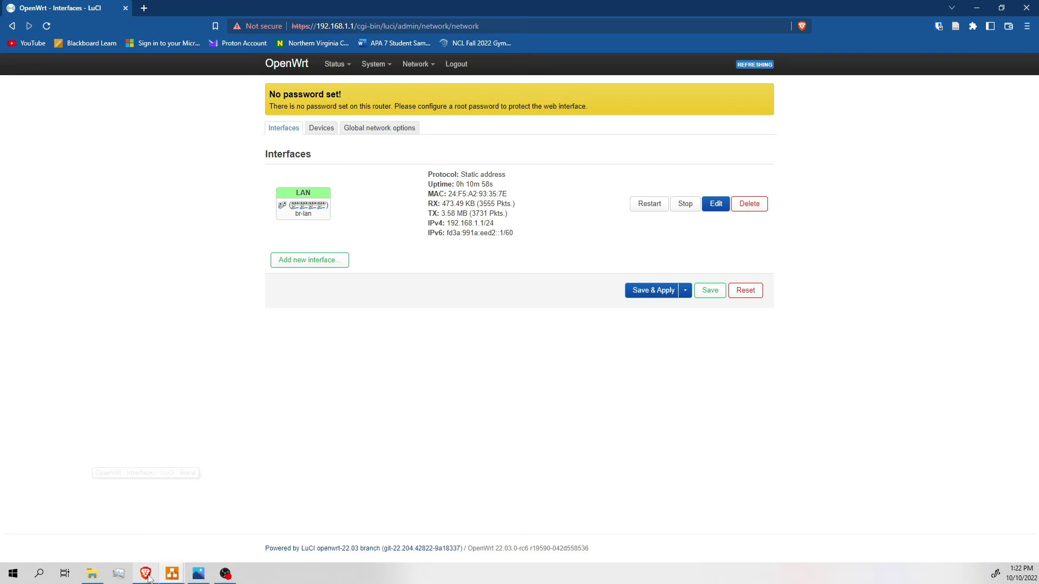
pyautogui.click(293, 260)
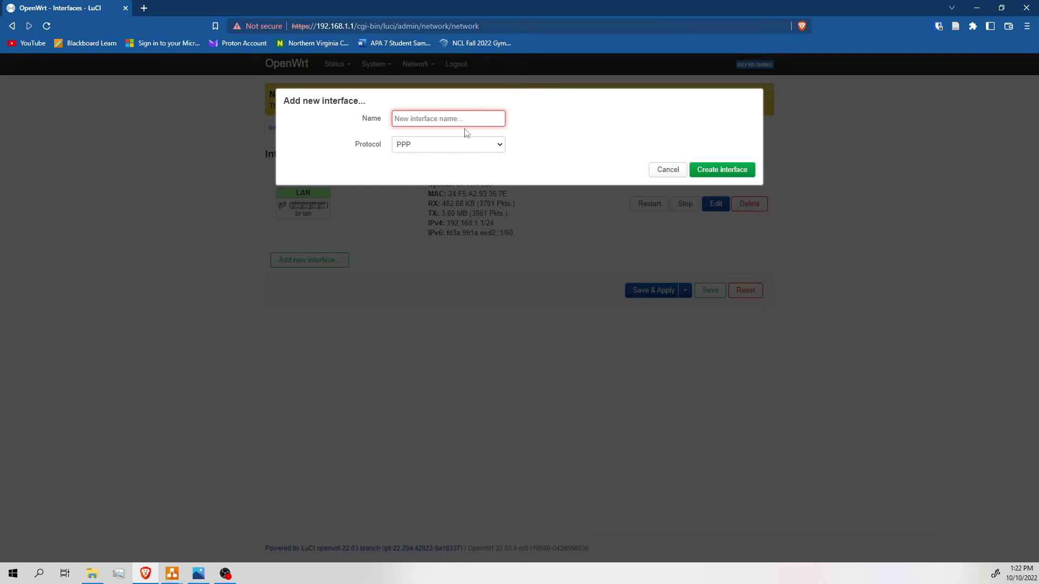
pyautogui.write('IOT')
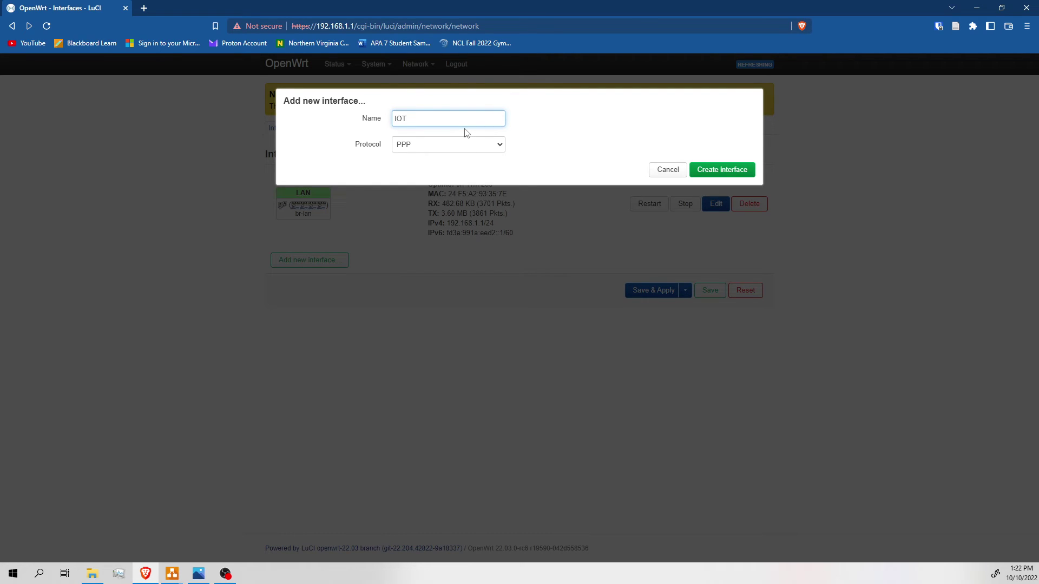
pyautogui.click(476, 146)
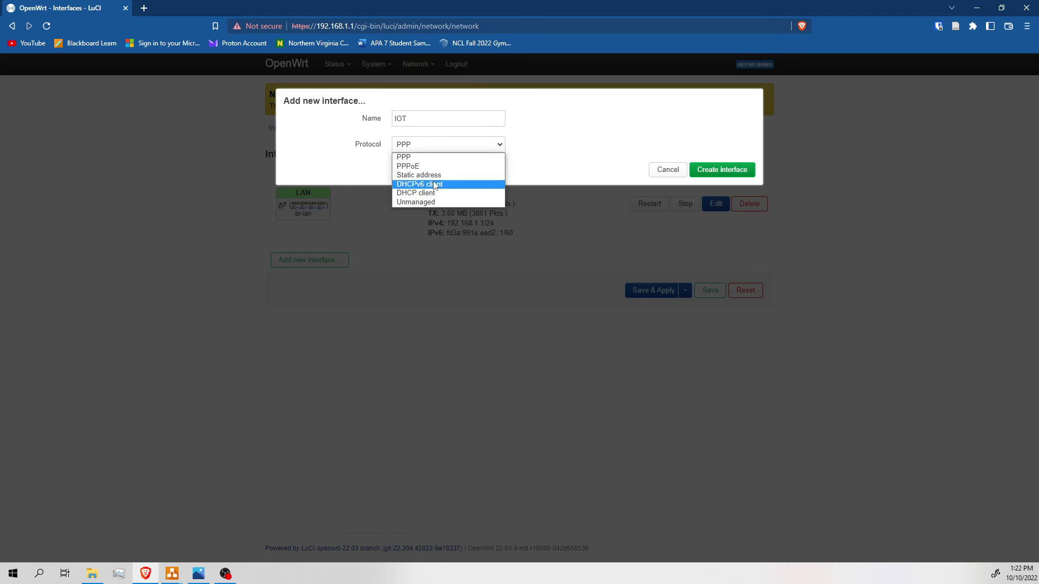
pyautogui.click(422, 174)
pyautogui.click(439, 167)
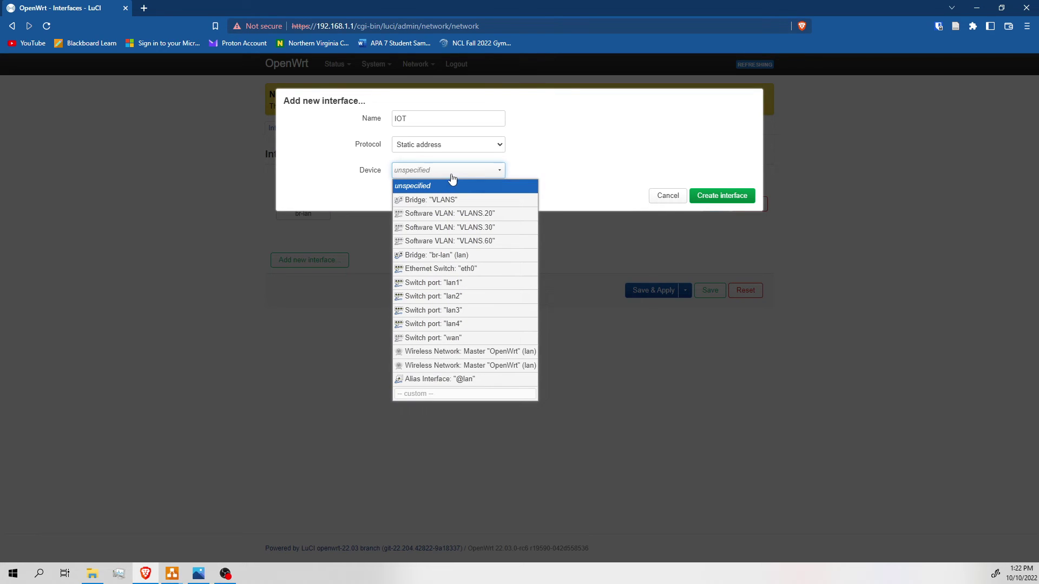
pyautogui.click(458, 218)
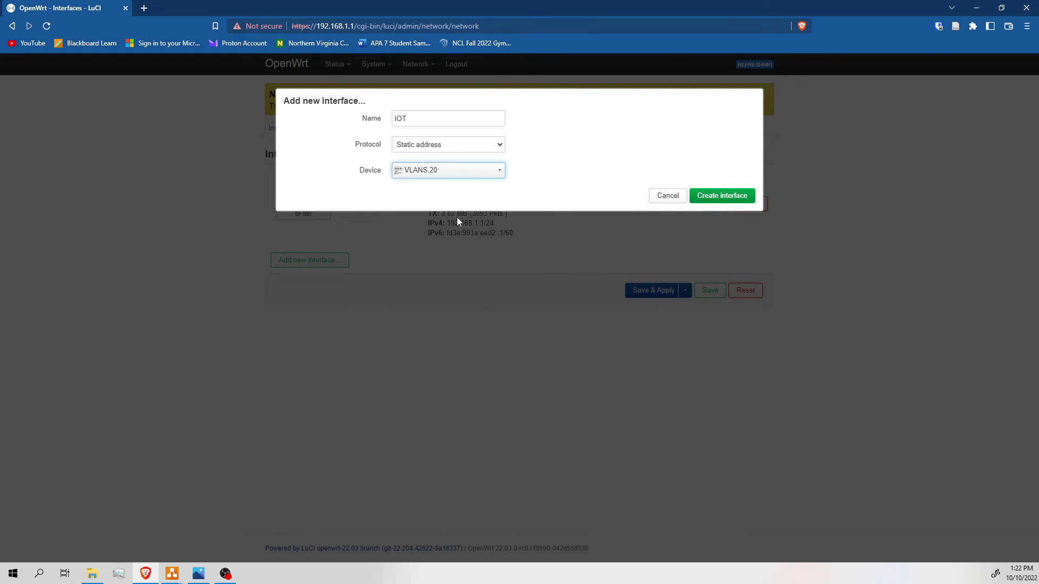
pyautogui.click(720, 195)
# - Give IOT IPv4 address 192.168.20.4, netmask 255.255.255.0 and gateway 192.168.20.1
pyautogui.click(439, 262)
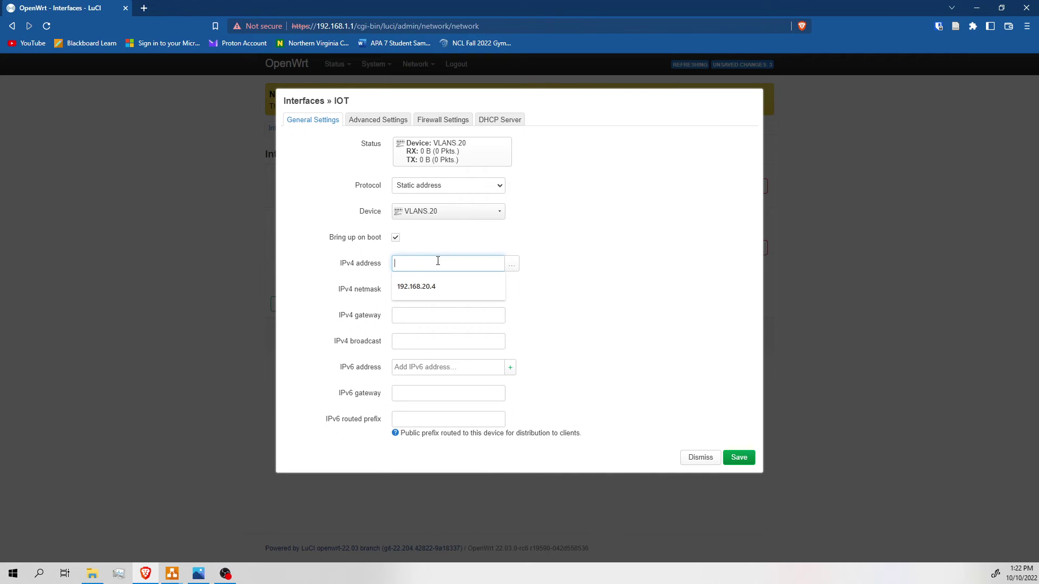
pyautogui.click(432, 292)
pyautogui.click(427, 290)
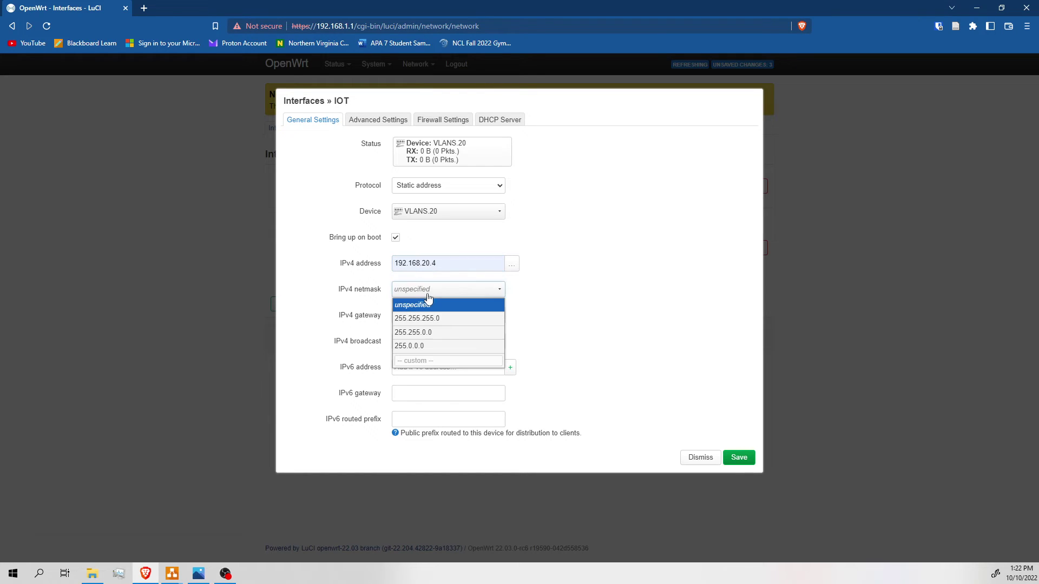
pyautogui.click(436, 316)
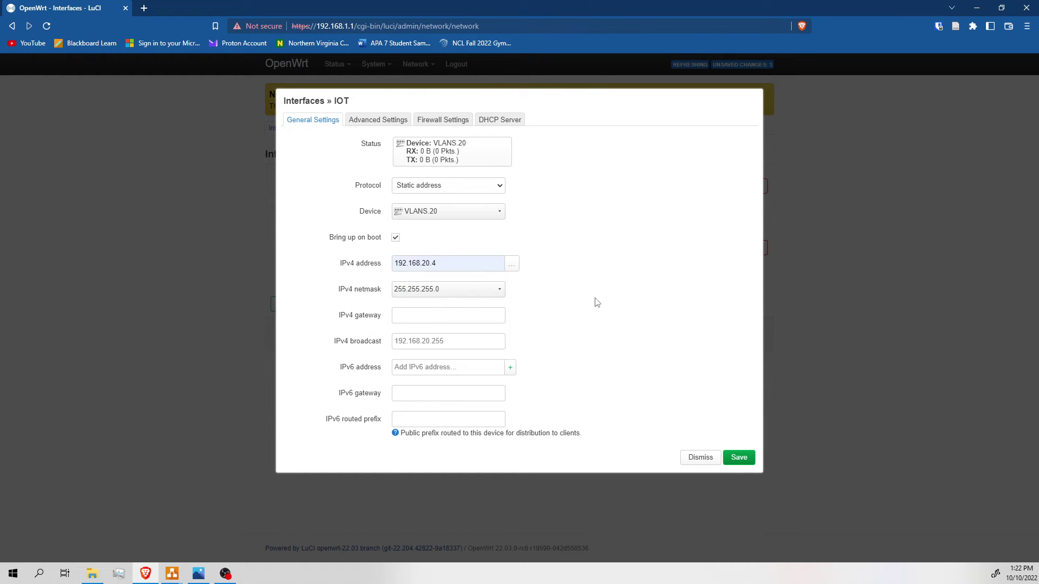
pyautogui.click(478, 317)
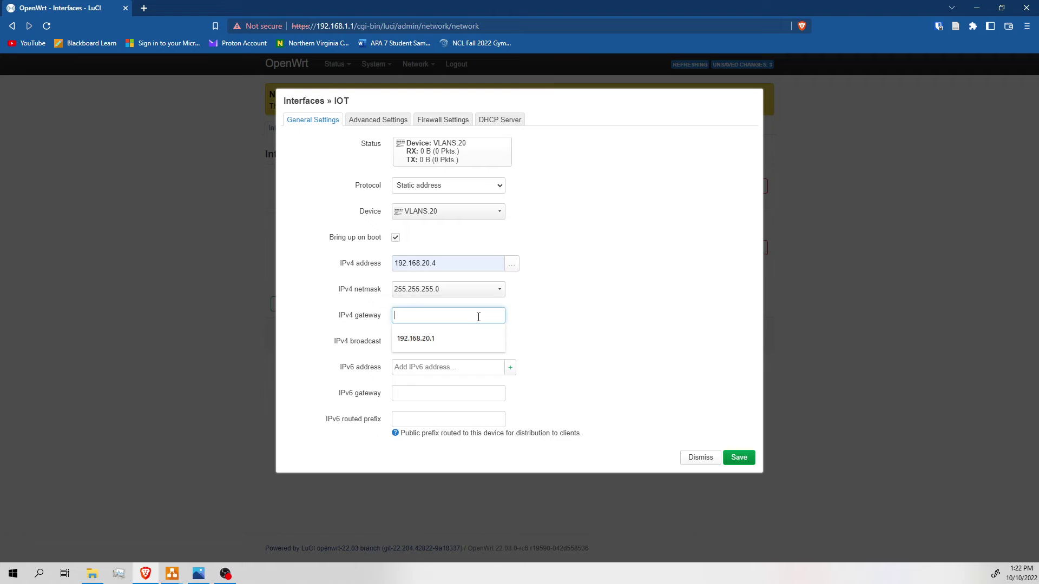
pyautogui.click(450, 334)
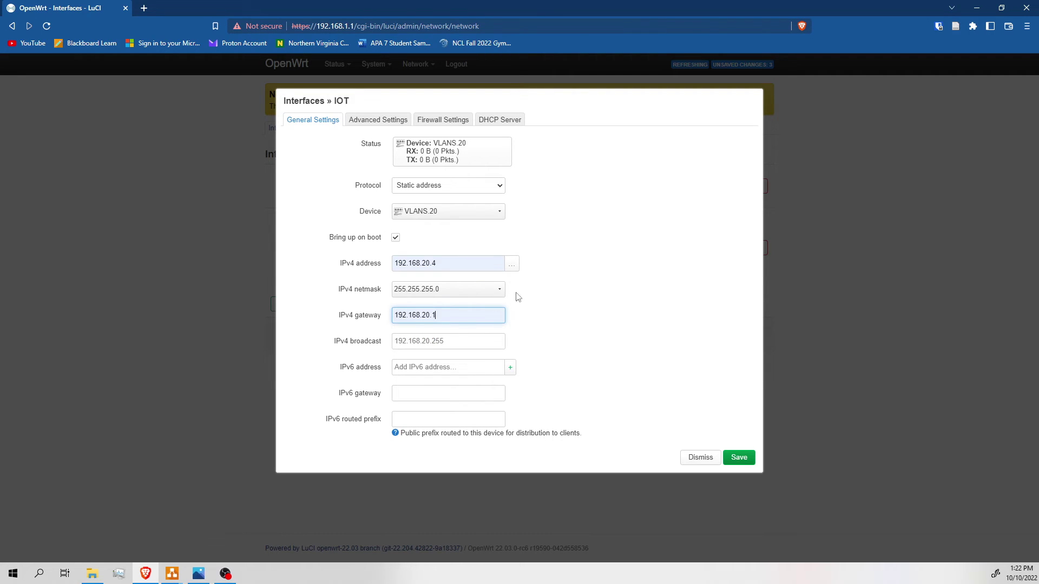
pyautogui.click(591, 310)
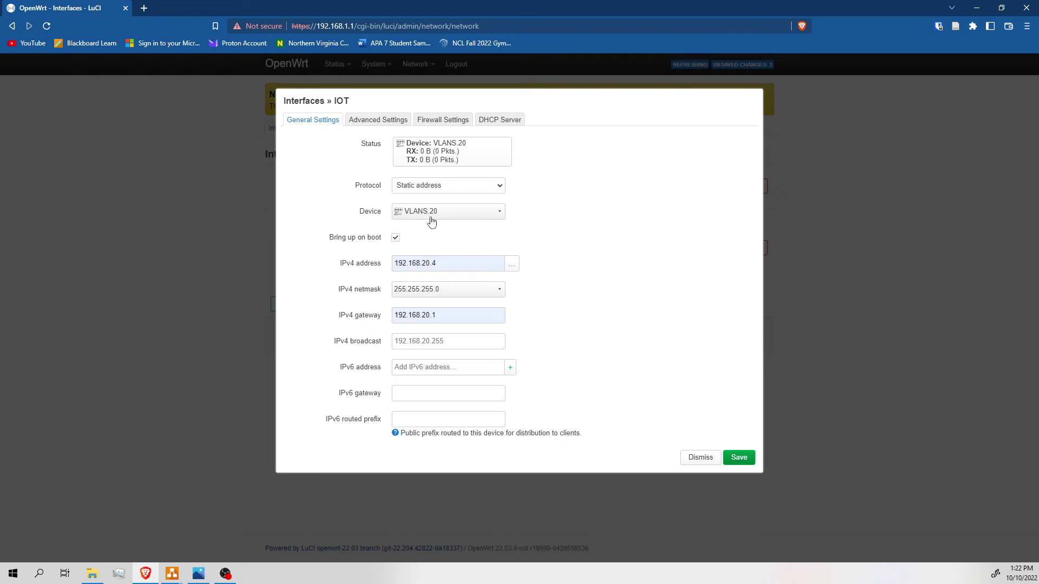
# - Double-check the IOT address 192.168.20.4 and gateway 192.168.20.1 values
pyautogui.moveTo(422, 264); pyautogui.dragTo(429, 265)
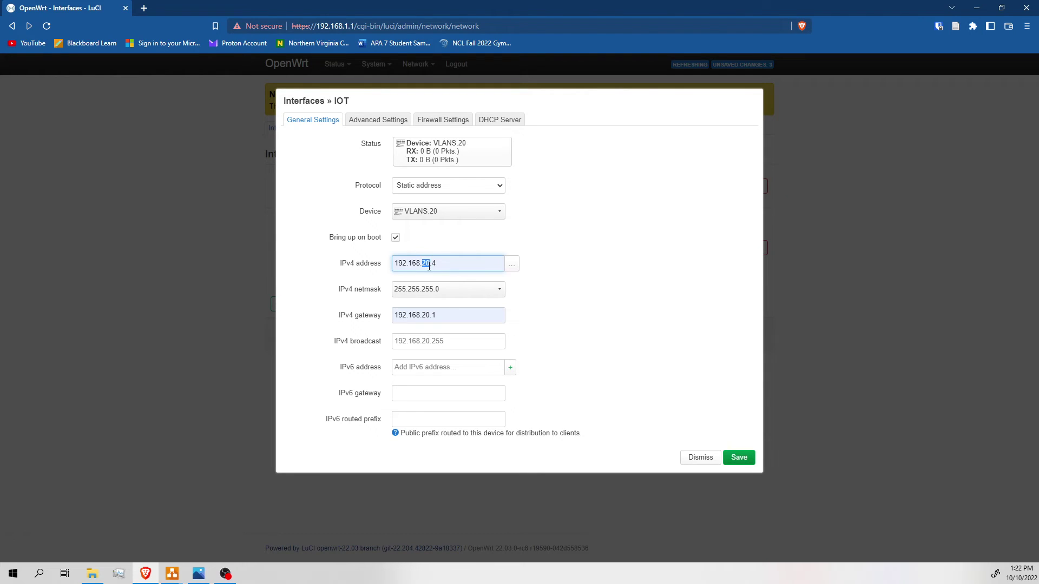
pyautogui.click(435, 247)
pyautogui.moveTo(423, 264); pyautogui.dragTo(427, 267)
pyautogui.click(436, 243)
pyautogui.moveTo(421, 266); pyautogui.dragTo(425, 267)
pyautogui.click(449, 243)
pyautogui.click(442, 264)
pyautogui.click(453, 314)
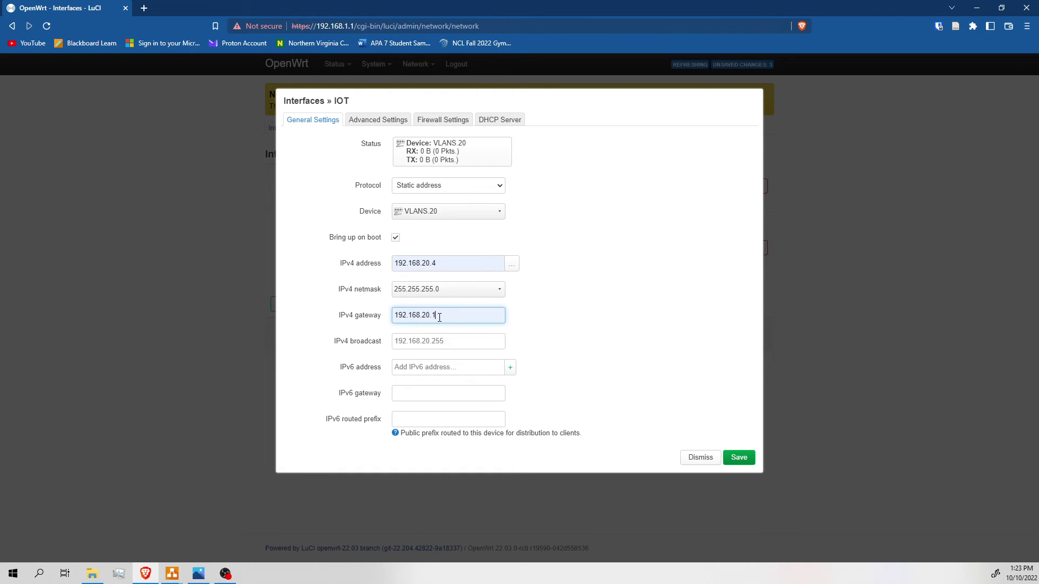
pyautogui.moveTo(439, 316); pyautogui.dragTo(384, 319)
pyautogui.click(371, 321)
pyautogui.click(372, 320)
pyautogui.click(444, 318)
pyautogui.click(445, 262)
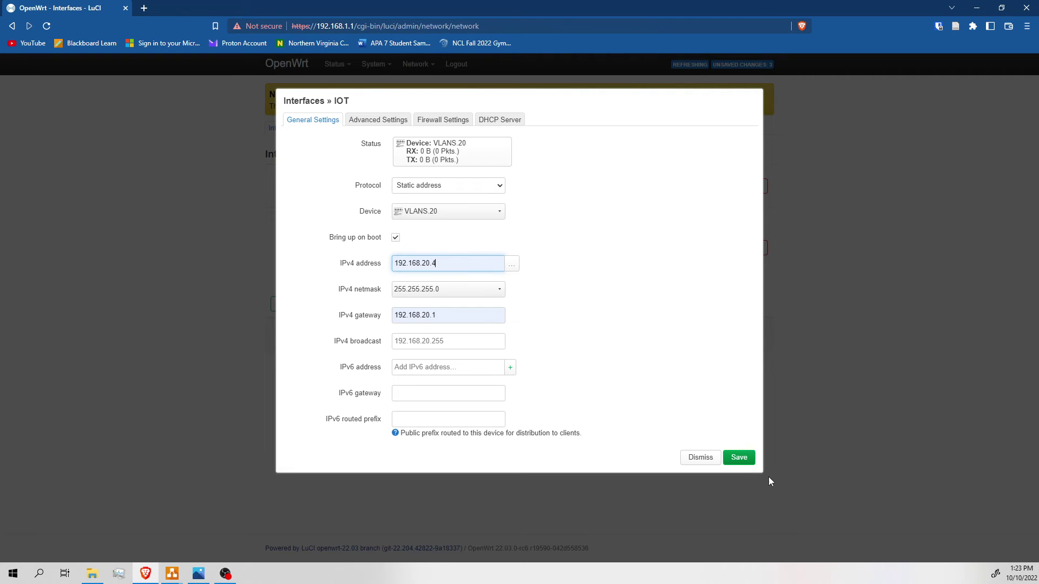
# - Save the IOT interface, apply the changes, and bring back the network diagram image
pyautogui.click(740, 457)
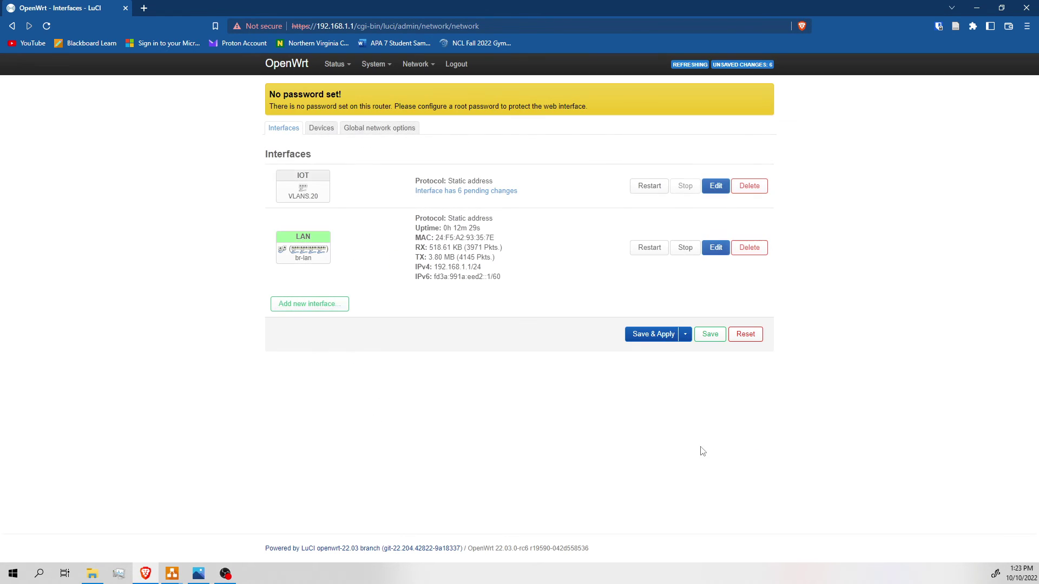
pyautogui.click(628, 338)
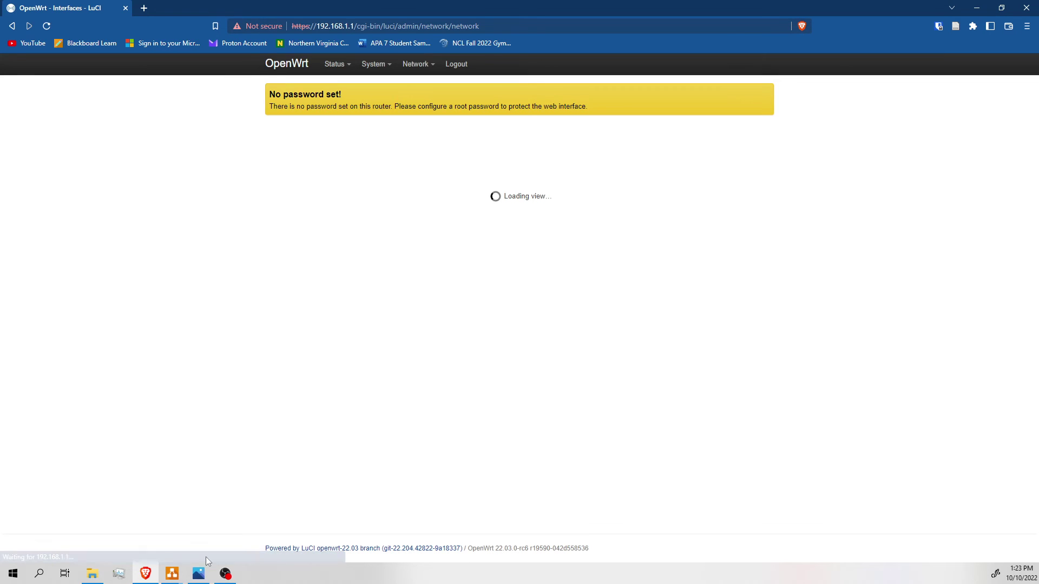
pyautogui.moveTo(202, 575)
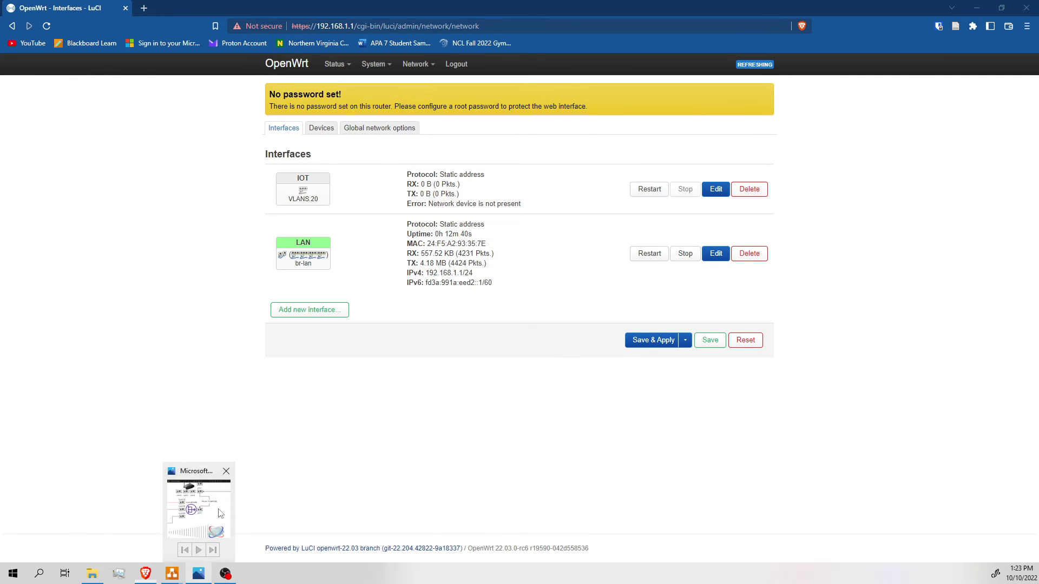
pyautogui.click(198, 497)
# - Zoom and pan the diagram to the router and VLAN bridge, then return to LuCI Interfaces
pyautogui.moveTo(528, 153); pyautogui.dragTo(338, 62)
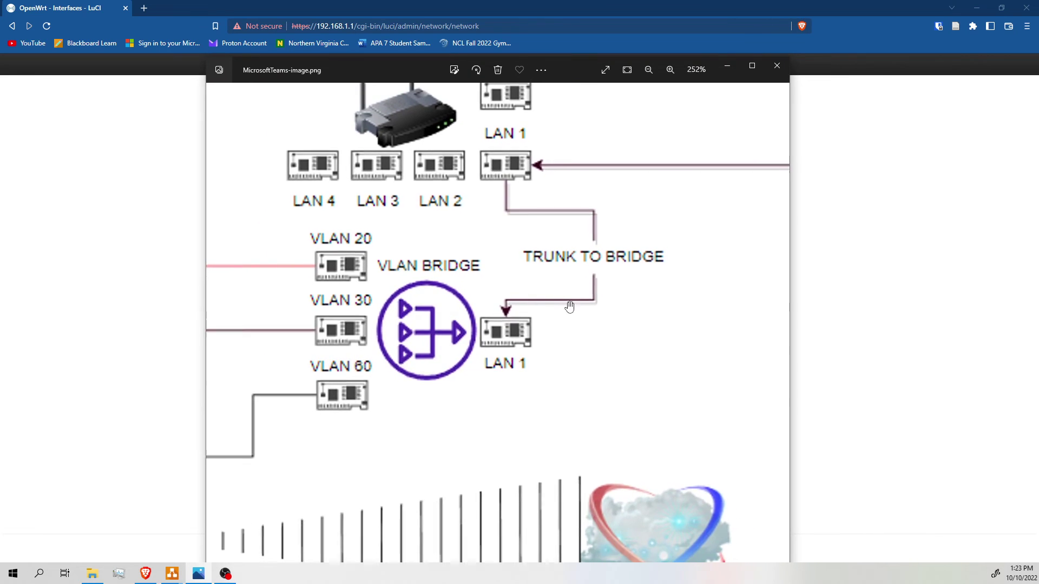
pyautogui.scroll(-3, 572, 442)
pyautogui.scroll(-4, 573, 442)
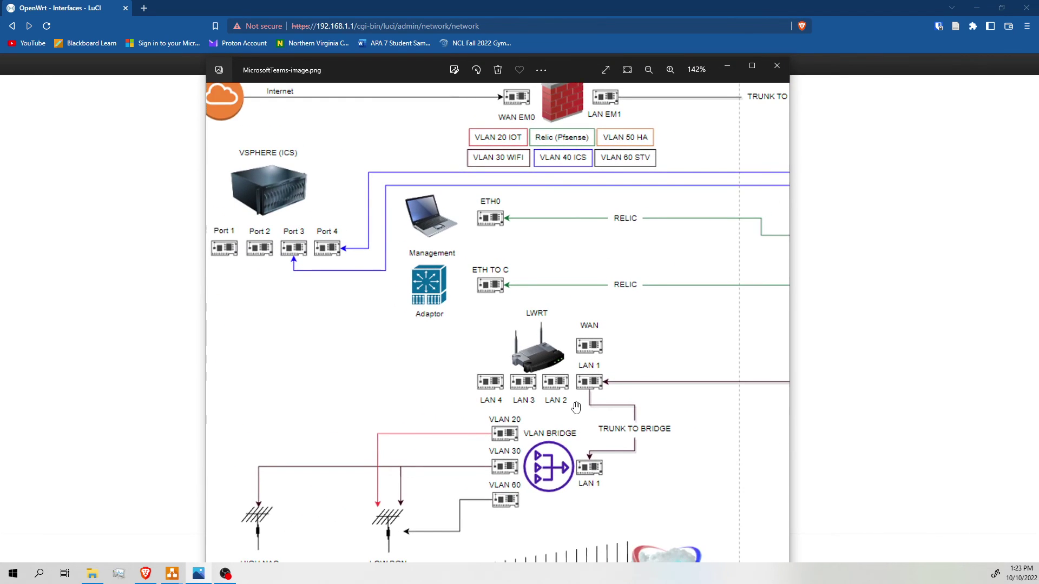
pyautogui.moveTo(532, 136); pyautogui.dragTo(520, 117)
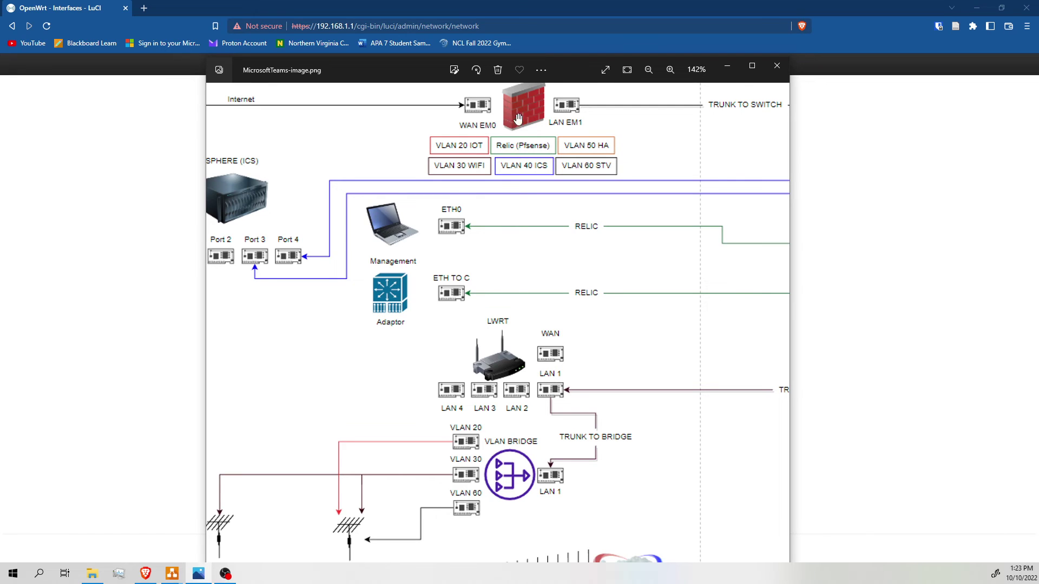
pyautogui.moveTo(529, 113); pyautogui.dragTo(411, 270)
pyautogui.moveTo(309, 393); pyautogui.dragTo(433, 300)
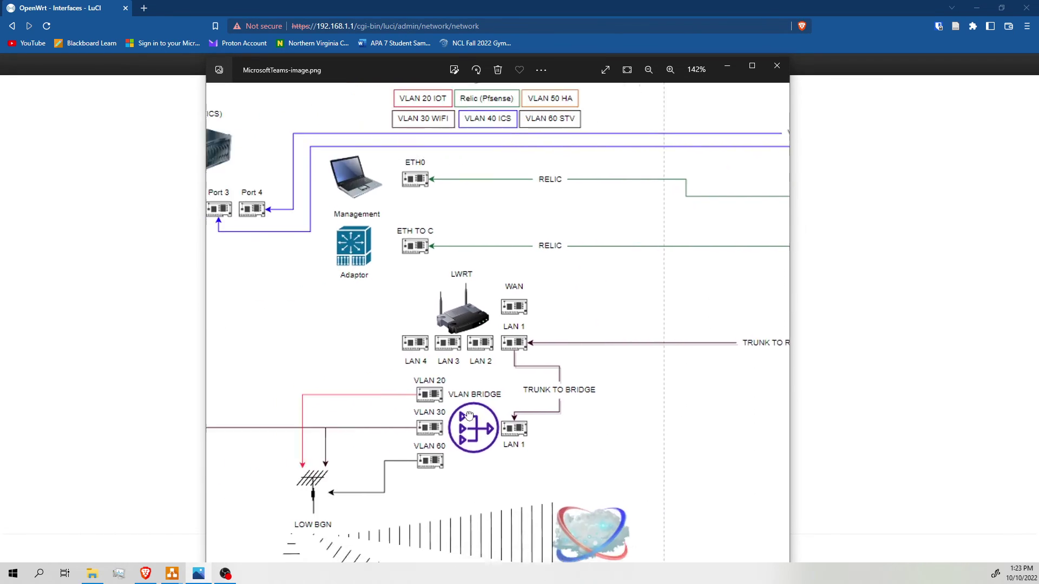
pyautogui.scroll(5, 471, 313)
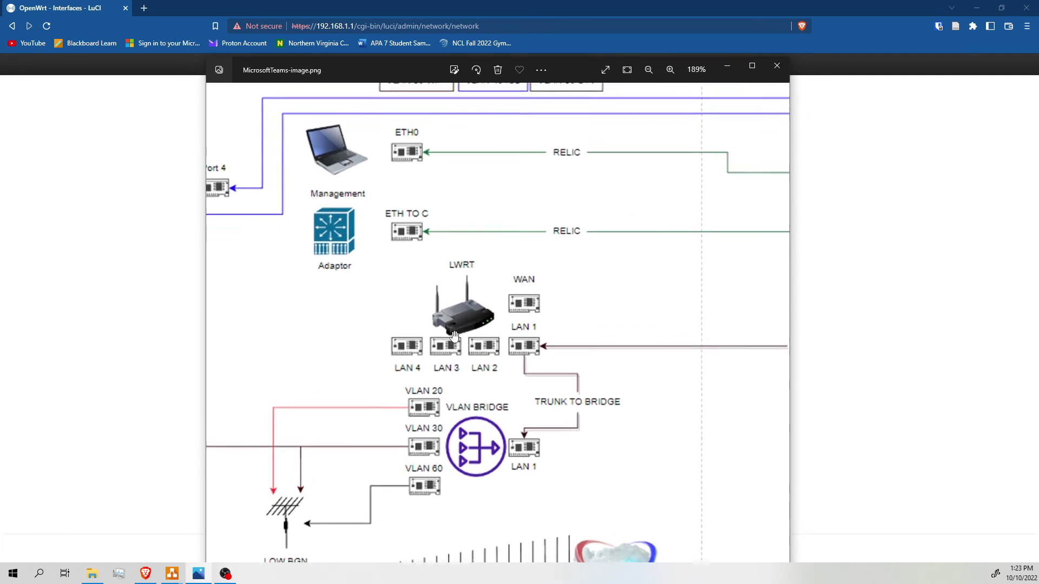
pyautogui.click(130, 302)
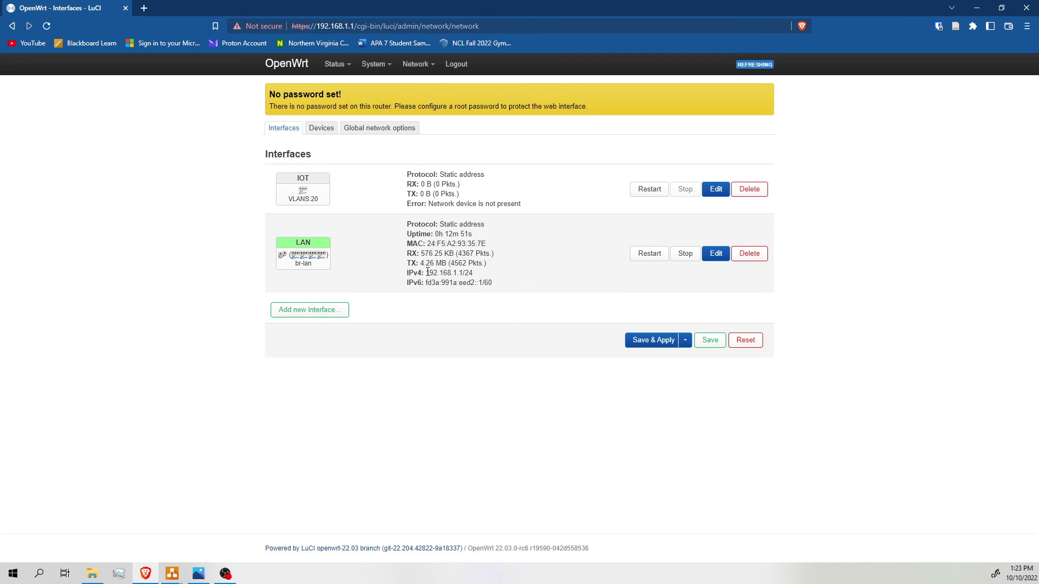
pyautogui.moveTo(428, 272)
pyautogui.mouseDown()
pyautogui.moveTo(470, 273)
pyautogui.moveTo(434, 276)
pyautogui.mouseUp()
# - Inspect the LAN interface's current IPv4 address 192.168.1.1
pyautogui.click(465, 271)
pyautogui.click(526, 276)
pyautogui.moveTo(425, 274); pyautogui.dragTo(459, 276)
pyautogui.click(458, 280)
pyautogui.moveTo(425, 273); pyautogui.dragTo(464, 274)
pyautogui.click(476, 276)
# - Change the LAN IPv4 address to 192.168.1.4 and save it as a pending change
pyautogui.click(713, 258)
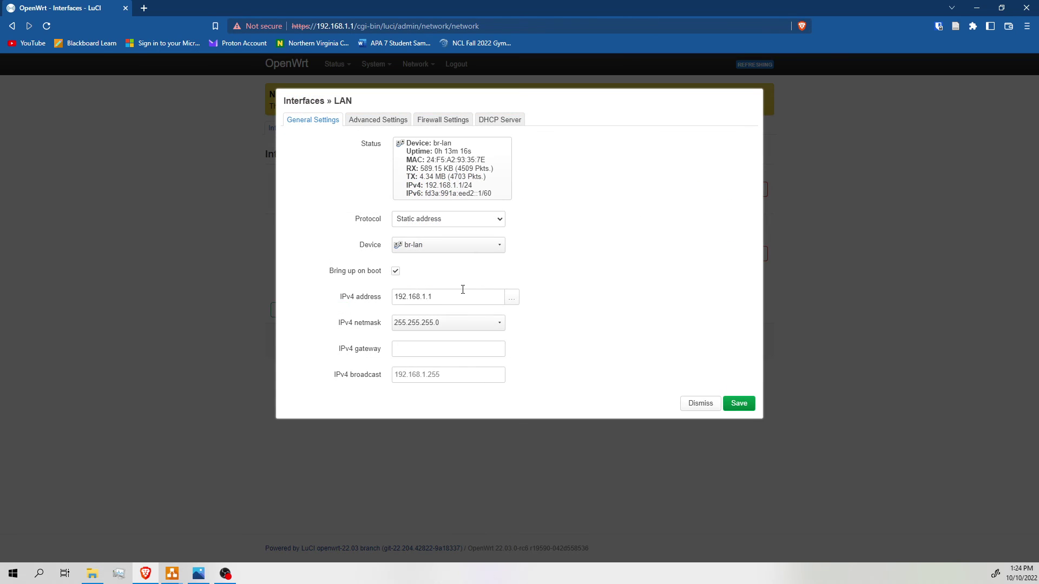
pyautogui.click(459, 295)
pyautogui.press('BackSpace')
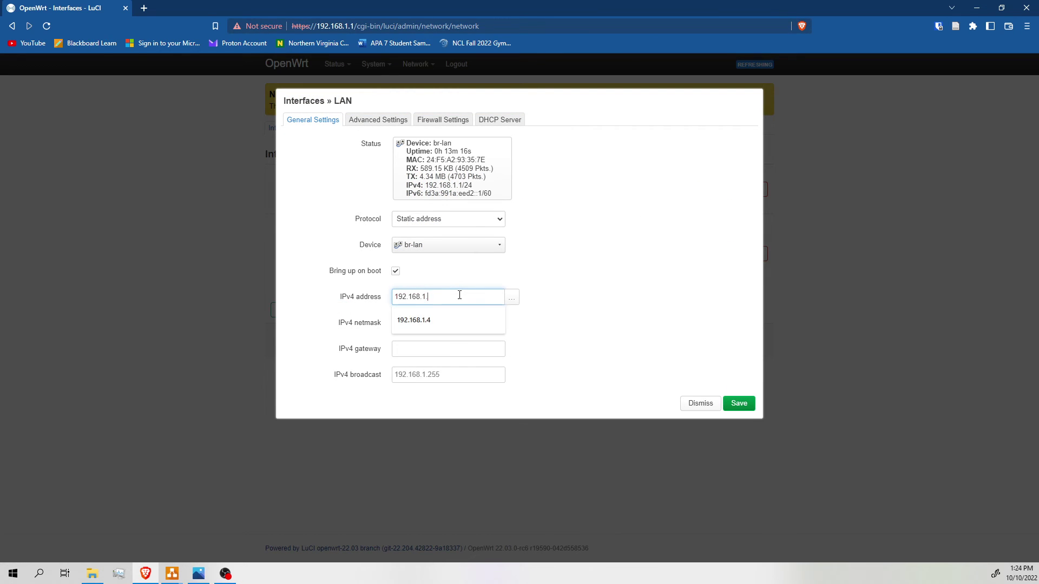
pyautogui.write('4')
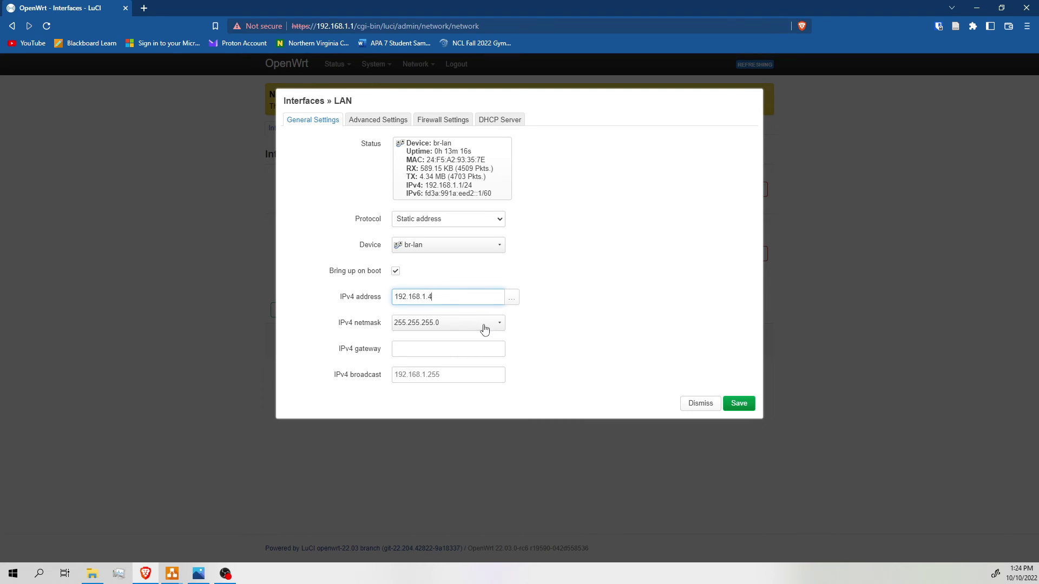
pyautogui.click(569, 302)
pyautogui.click(739, 404)
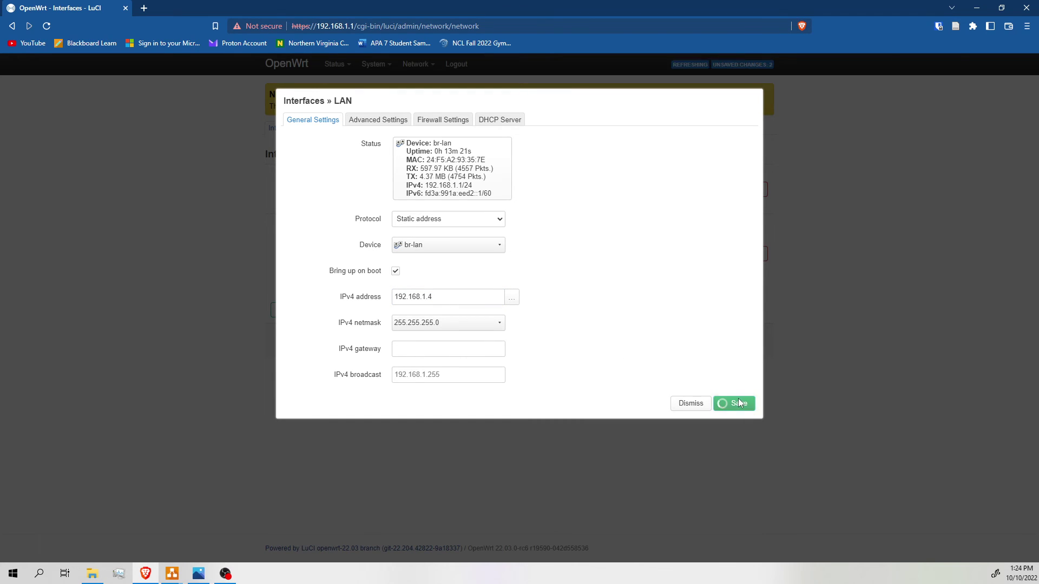
pyautogui.moveTo(318, 24); pyautogui.dragTo(353, 28)
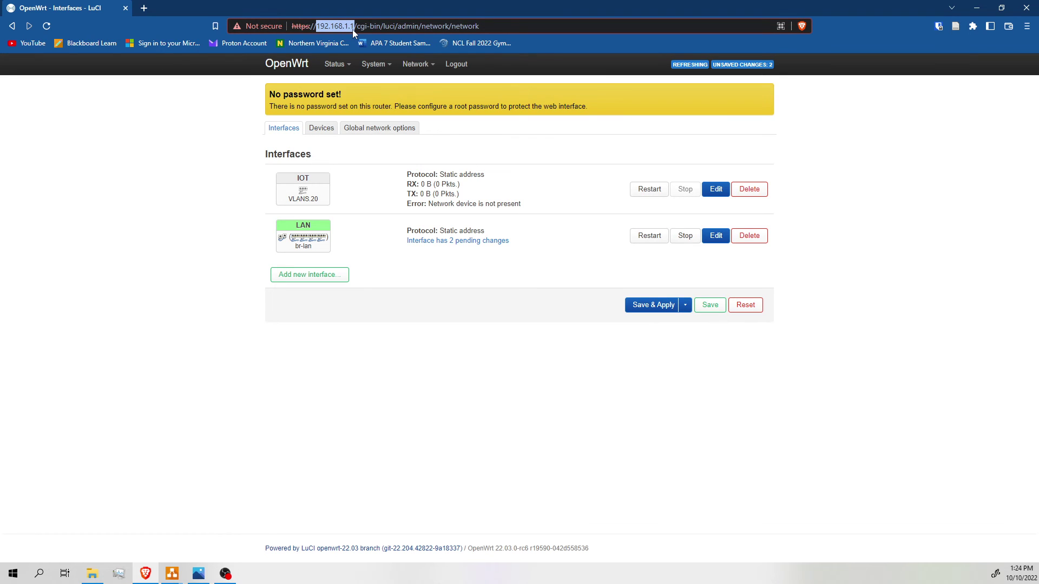
# - Apply the pending LAN change, keeping the new settings
pyautogui.click(172, 187)
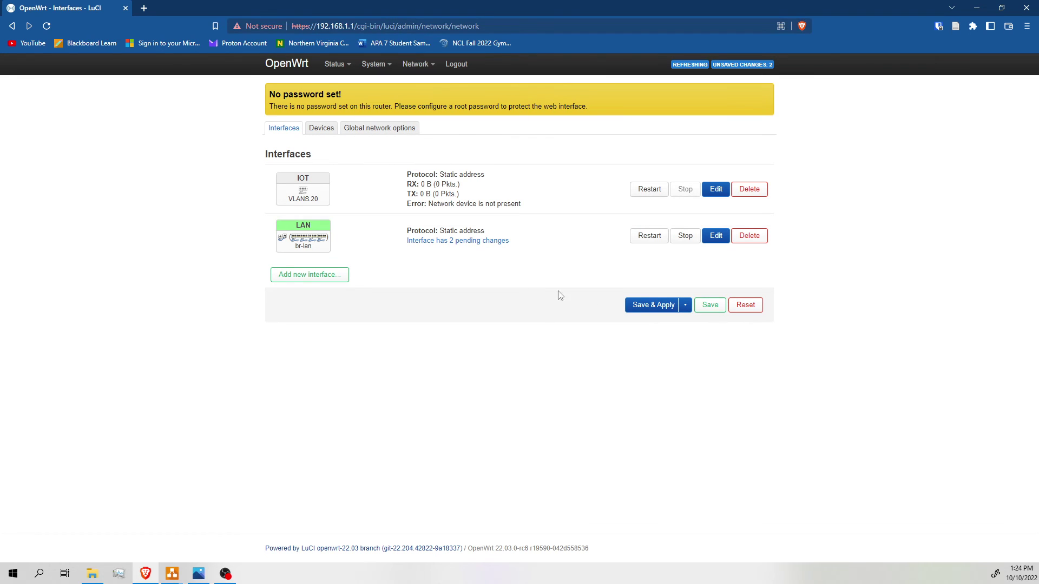
pyautogui.click(637, 305)
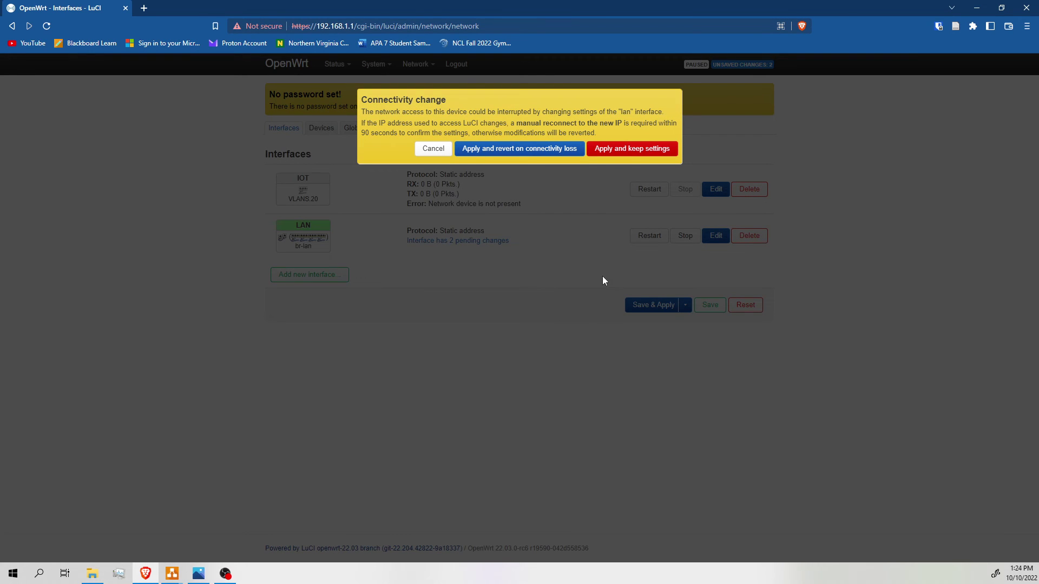
pyautogui.click(629, 150)
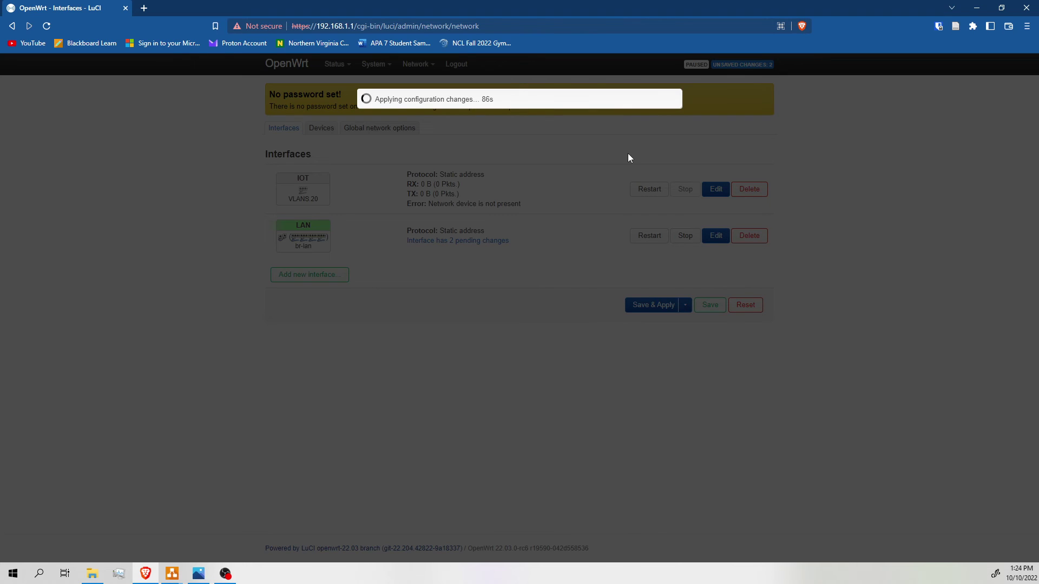
# - Reconnect to the router at 192.168.1.4 and show Network > Interfaces
pyautogui.moveTo(528, 27); pyautogui.dragTo(350, 11)
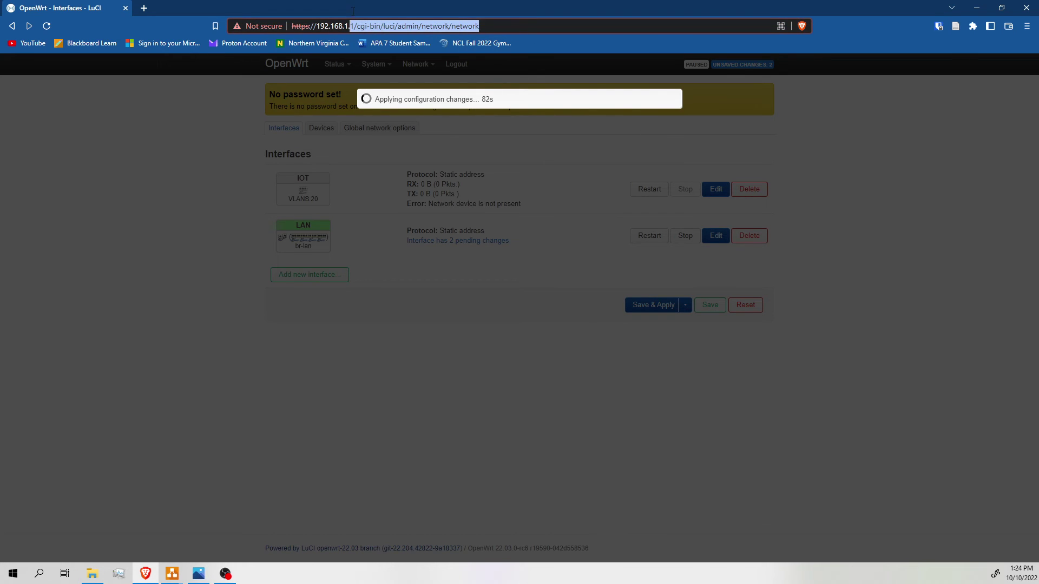
pyautogui.press('BackSpace')
pyautogui.write('4')
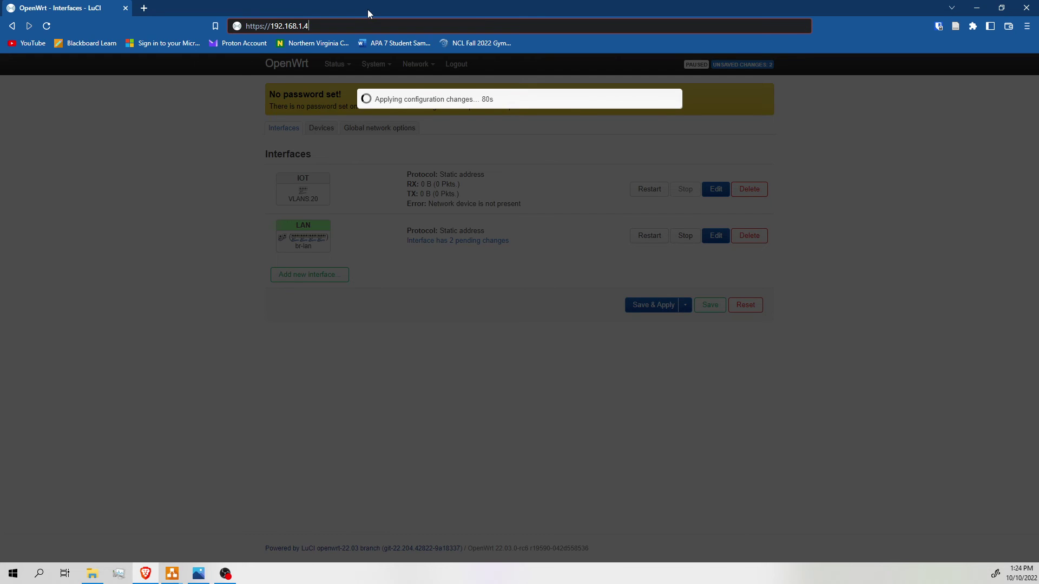
pyautogui.press('Return')
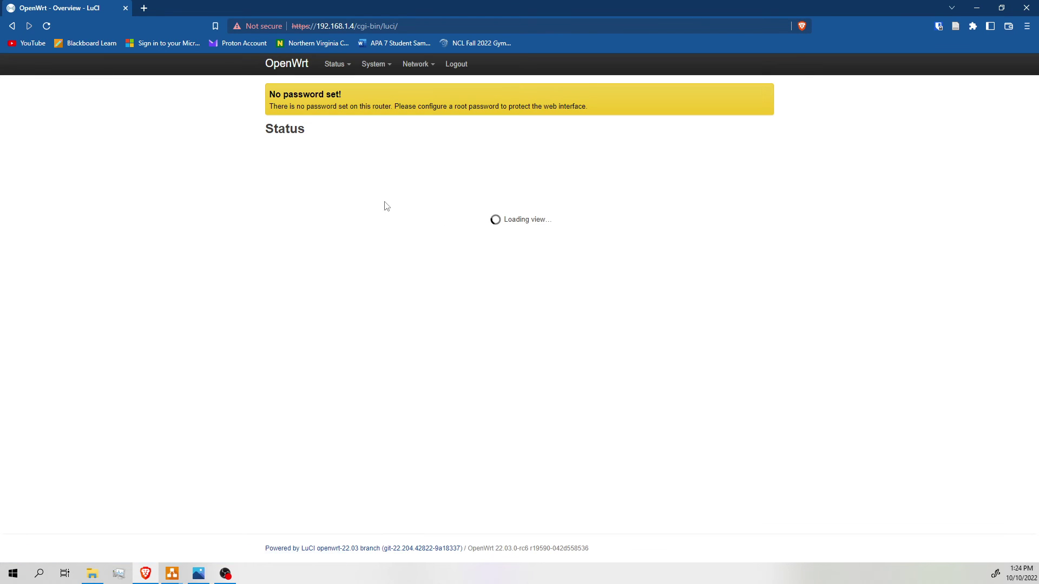
pyautogui.moveTo(416, 66)
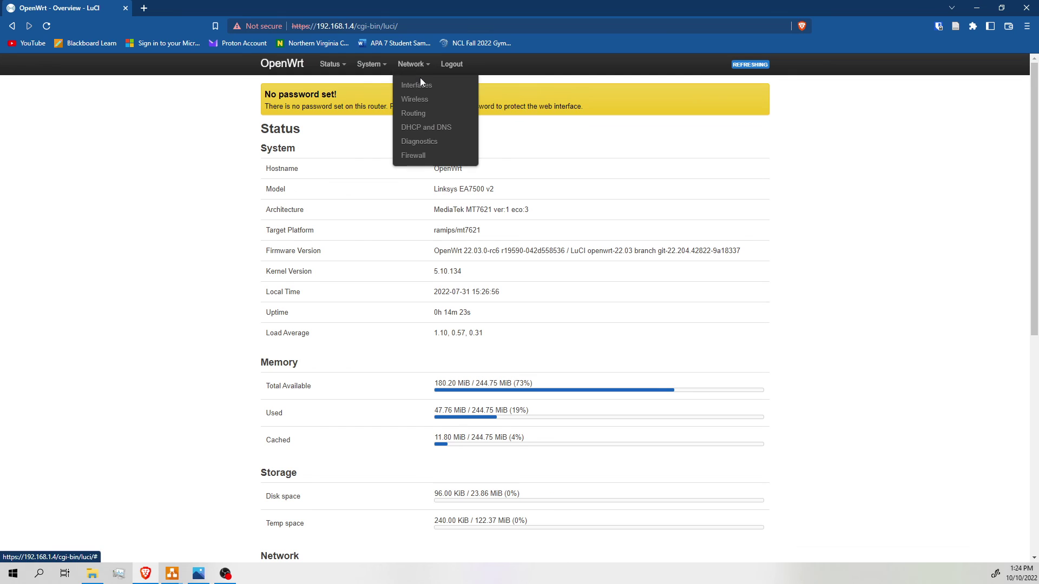
pyautogui.click(421, 85)
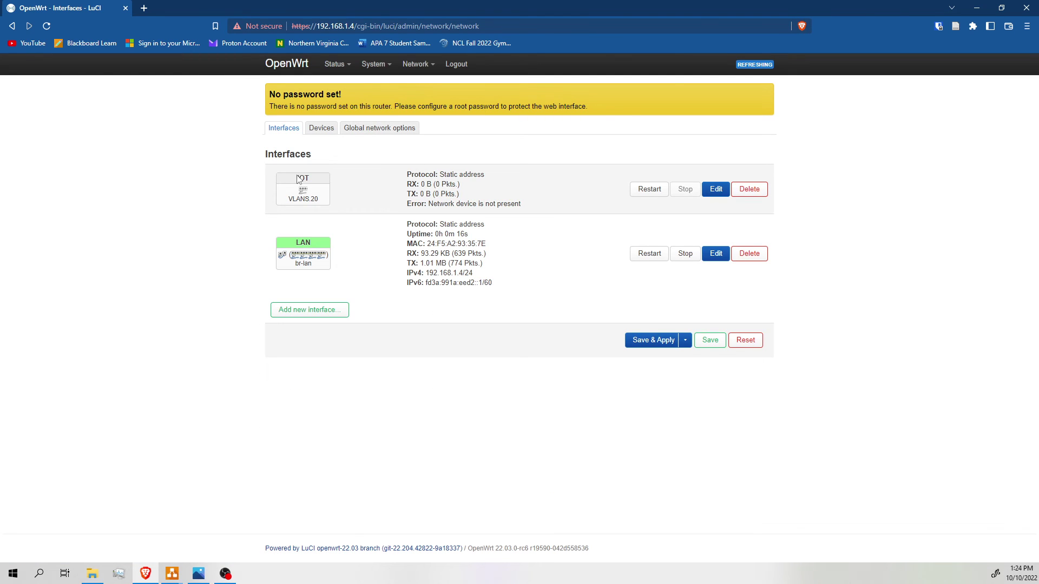
pyautogui.moveTo(290, 198); pyautogui.dragTo(323, 205)
pyautogui.click(321, 190)
pyautogui.moveTo(290, 198); pyautogui.dragTo(326, 210)
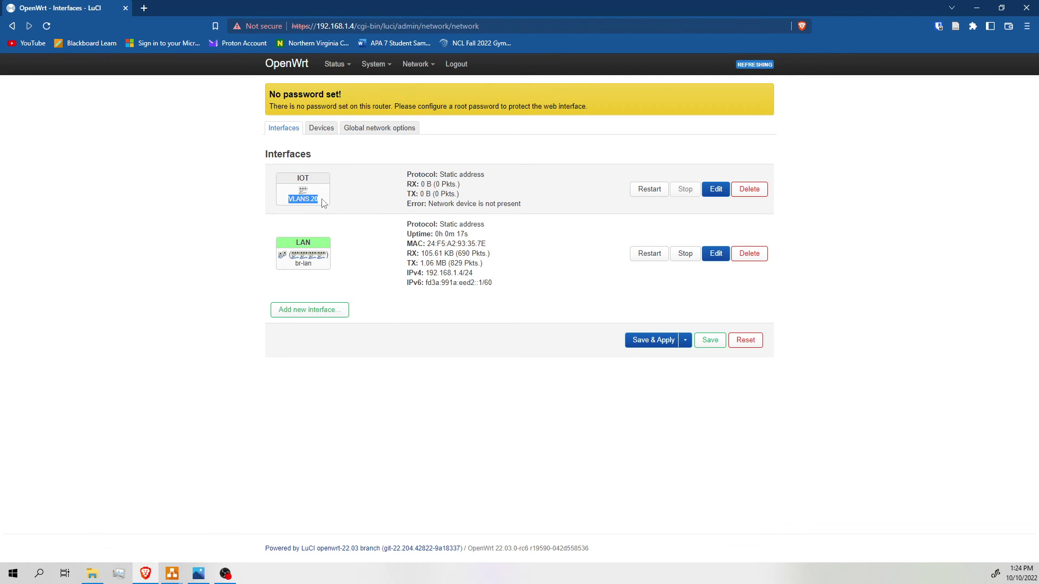
pyautogui.click(714, 192)
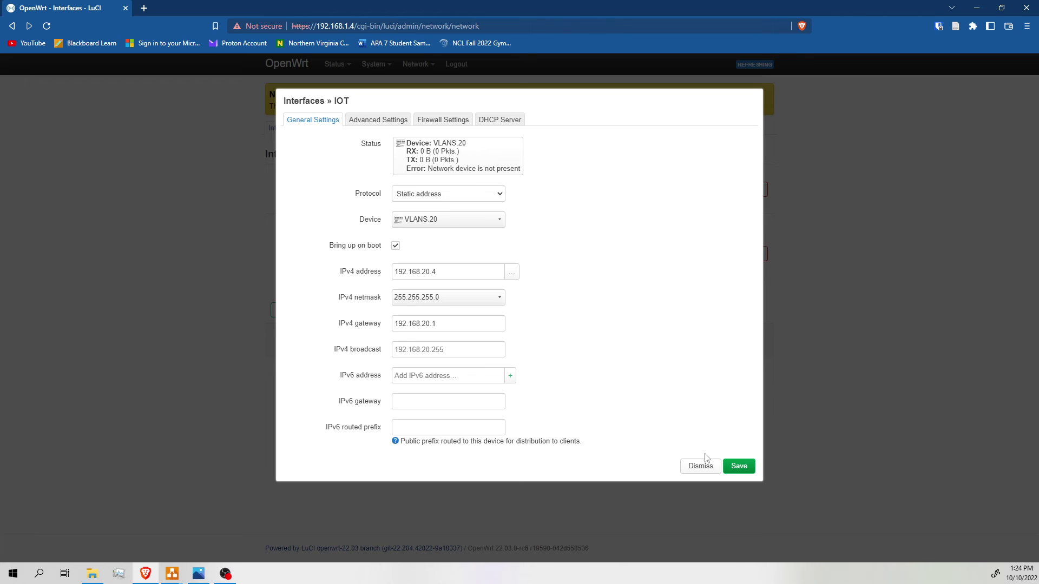
pyautogui.click(703, 465)
pyautogui.moveTo(427, 204); pyautogui.dragTo(538, 213)
pyautogui.click(452, 216)
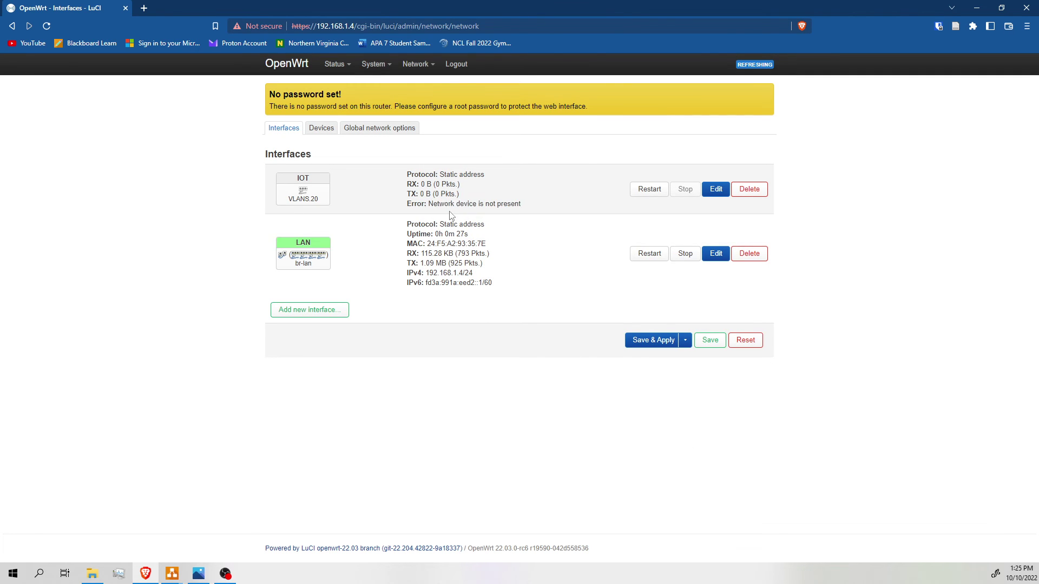
# - Set the LAN interface's IPv4 gateway to 192.168.1.1
pyautogui.click(717, 256)
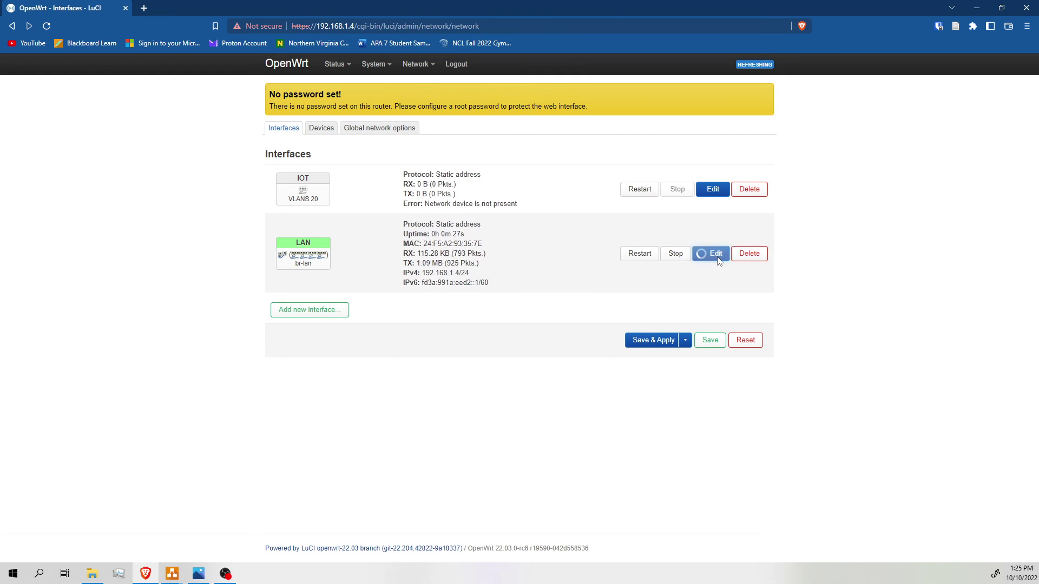
pyautogui.click(420, 348)
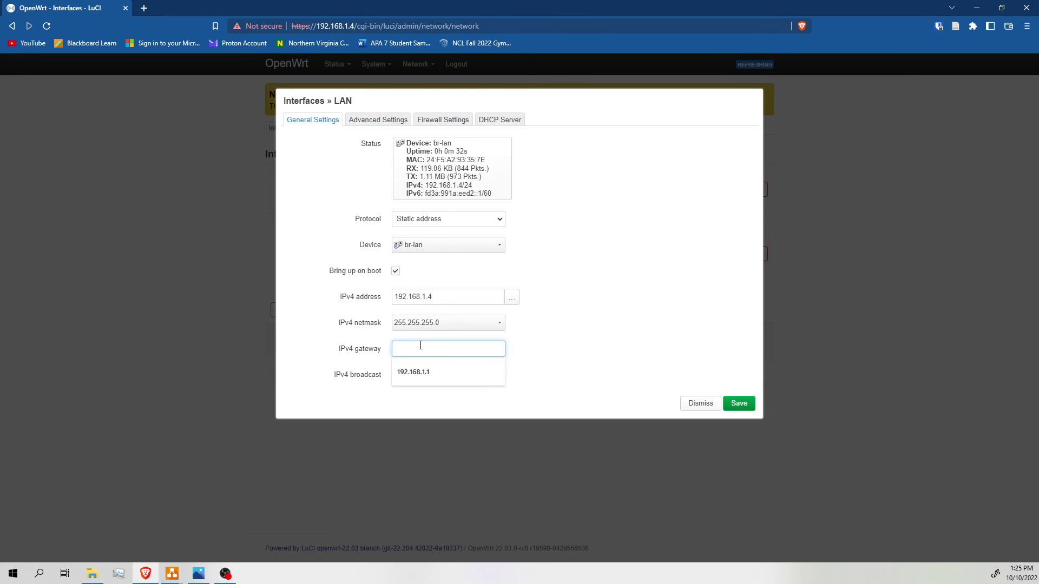
pyautogui.click(425, 371)
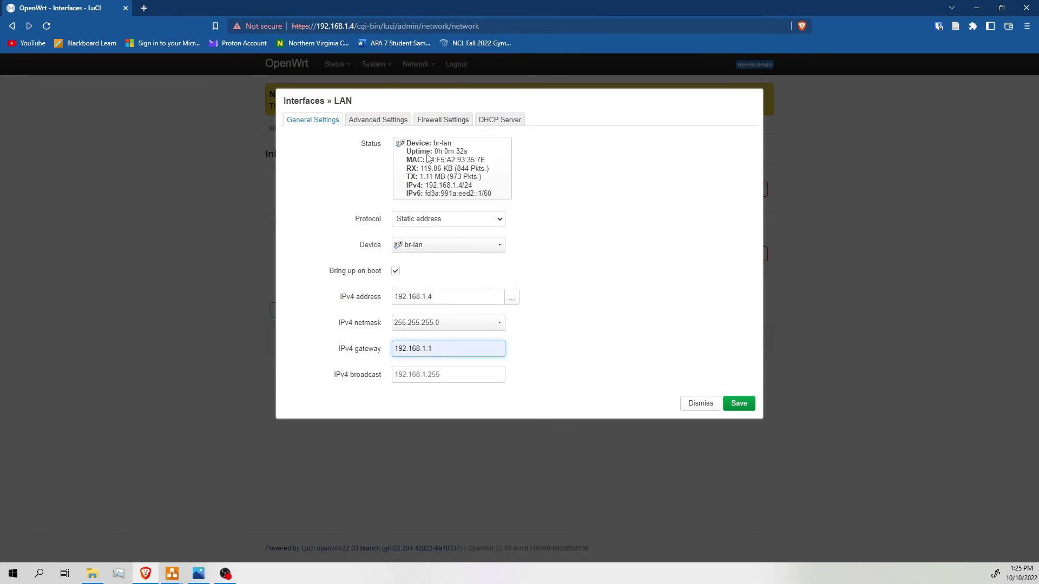
# - Add DNS servers 192.168.1.1 and 8.8.8.8 in the LAN advanced settings
pyautogui.click(381, 121)
pyautogui.click(424, 219)
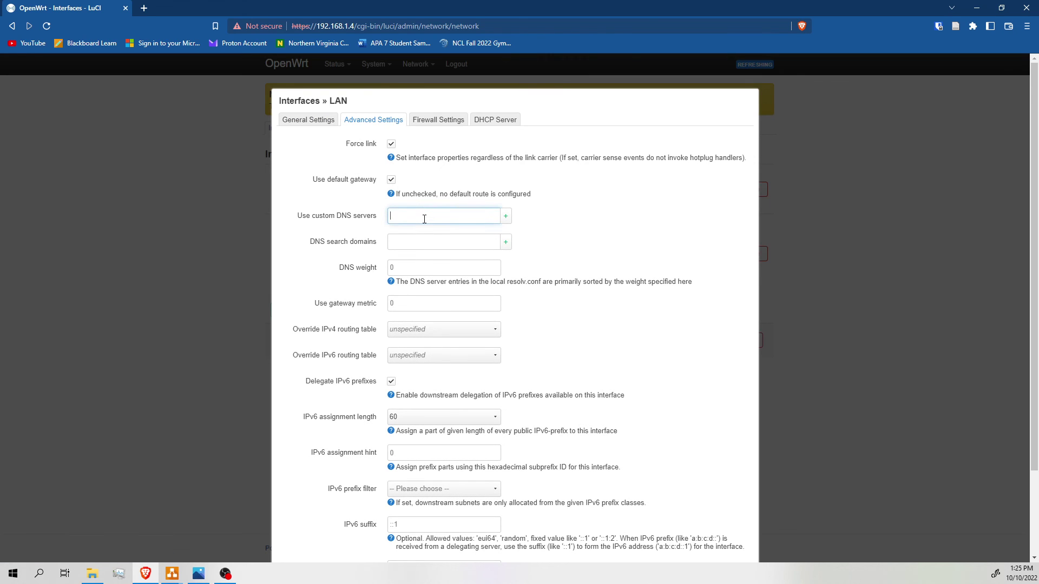
pyautogui.write('192.168')
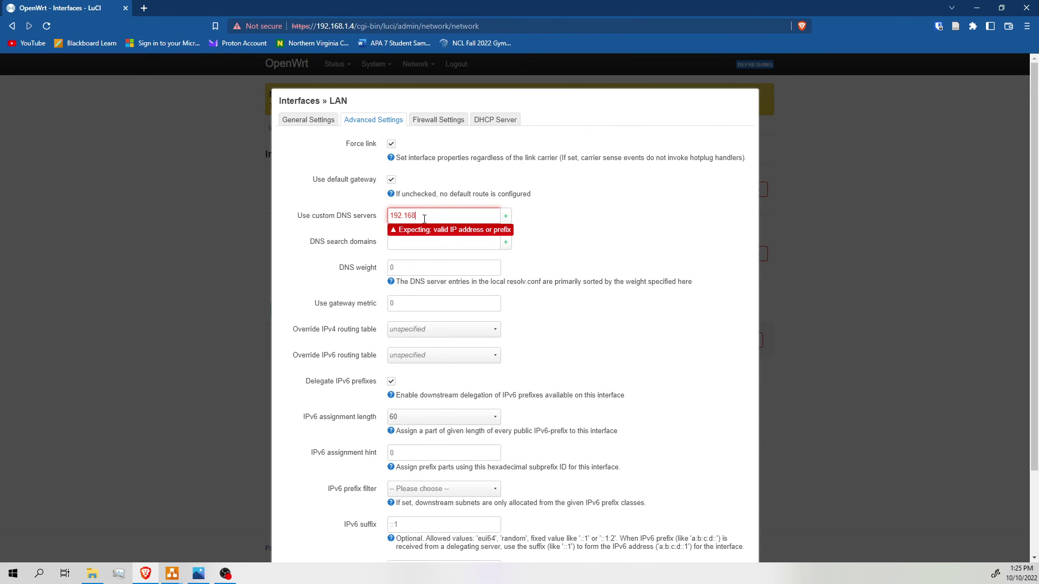
pyautogui.write('.1.1')
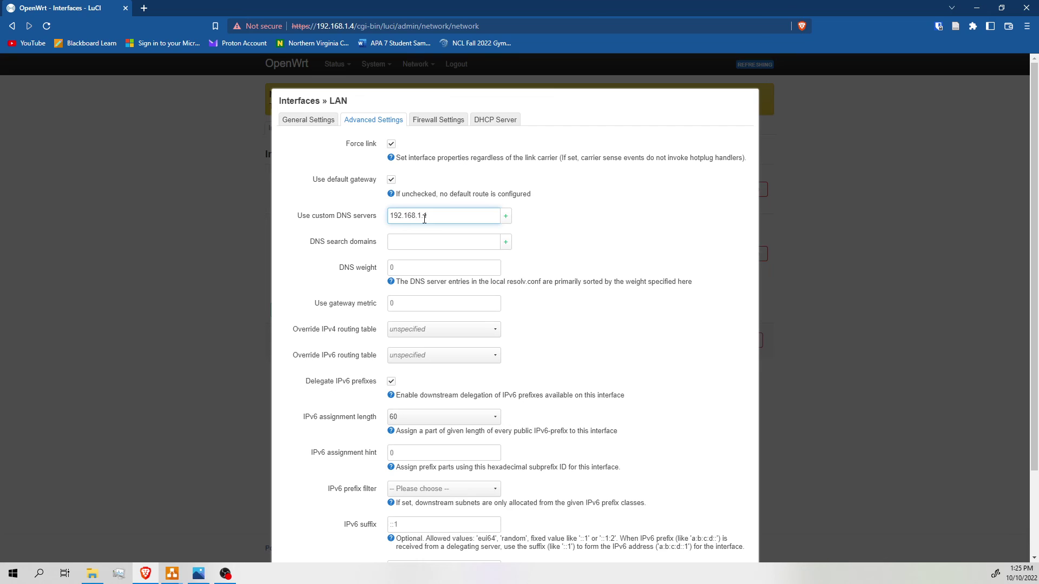
pyautogui.click(506, 216)
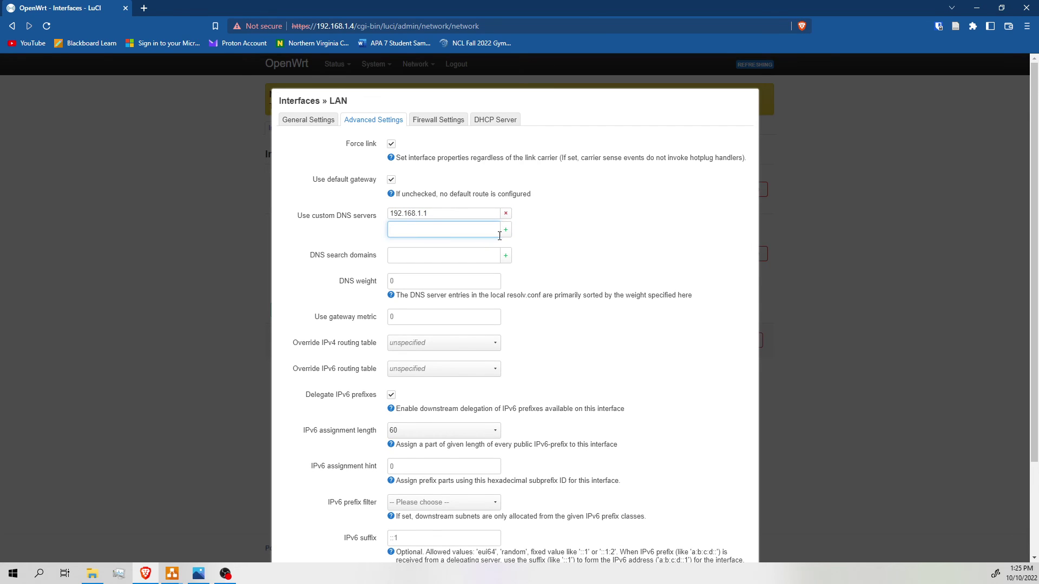
pyautogui.write('8.8.')
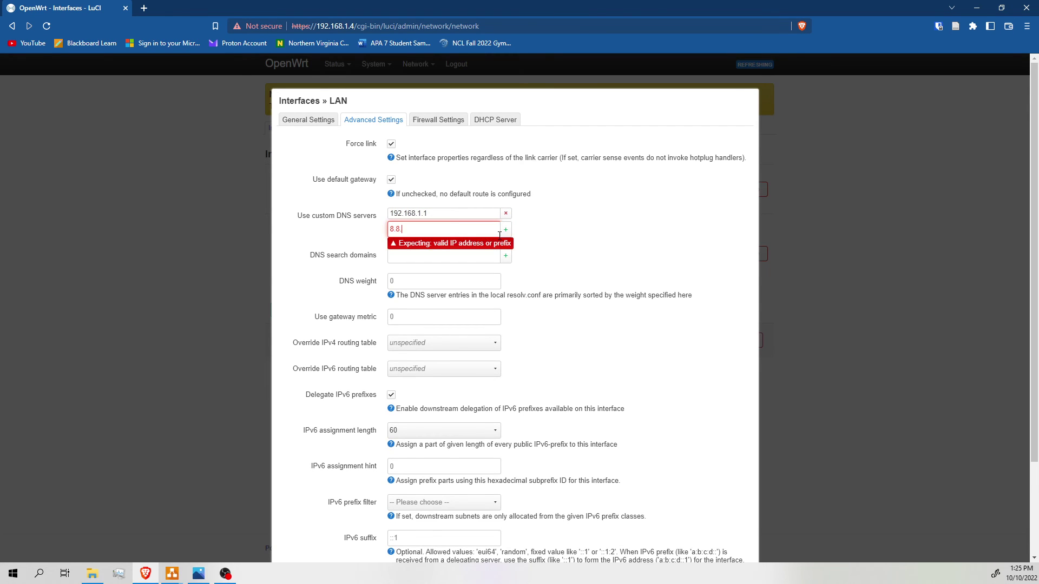
pyautogui.write('8.8.')
pyautogui.click(506, 230)
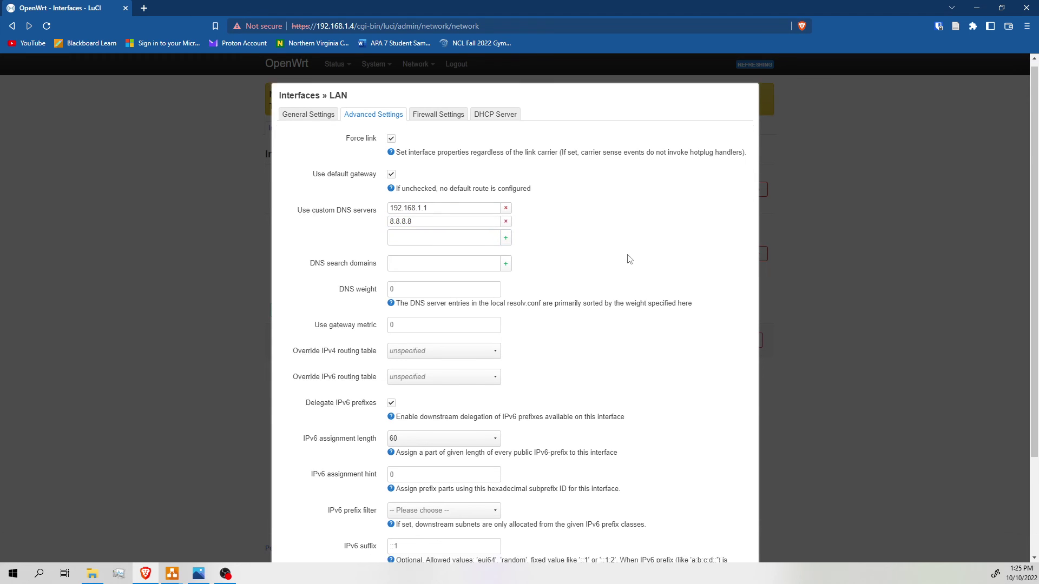
# - Save the LAN gateway and DNS settings and apply the pending changes
pyautogui.scroll(-3, 626, 257)
pyautogui.click(734, 513)
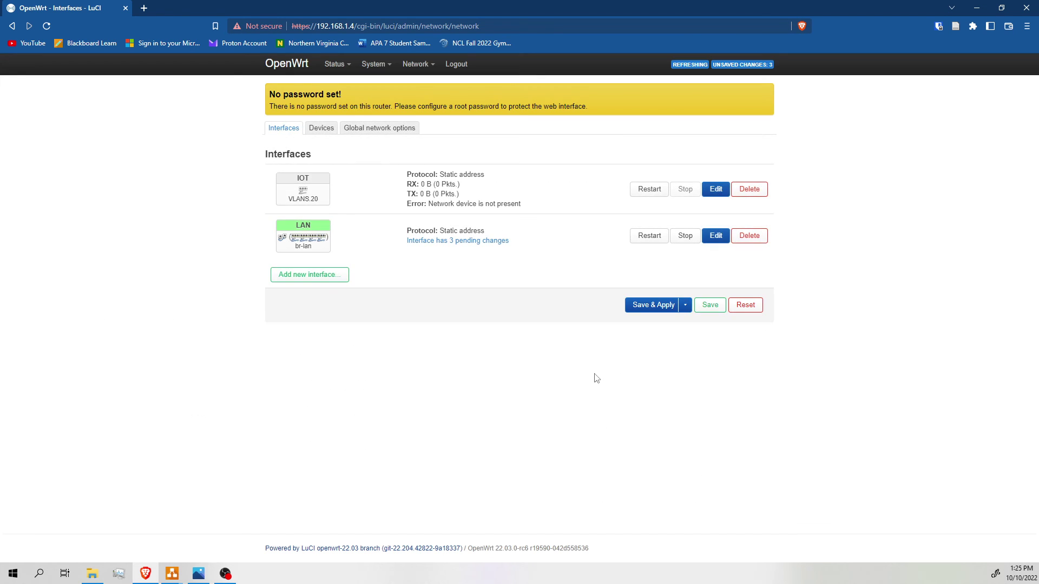
pyautogui.click(637, 304)
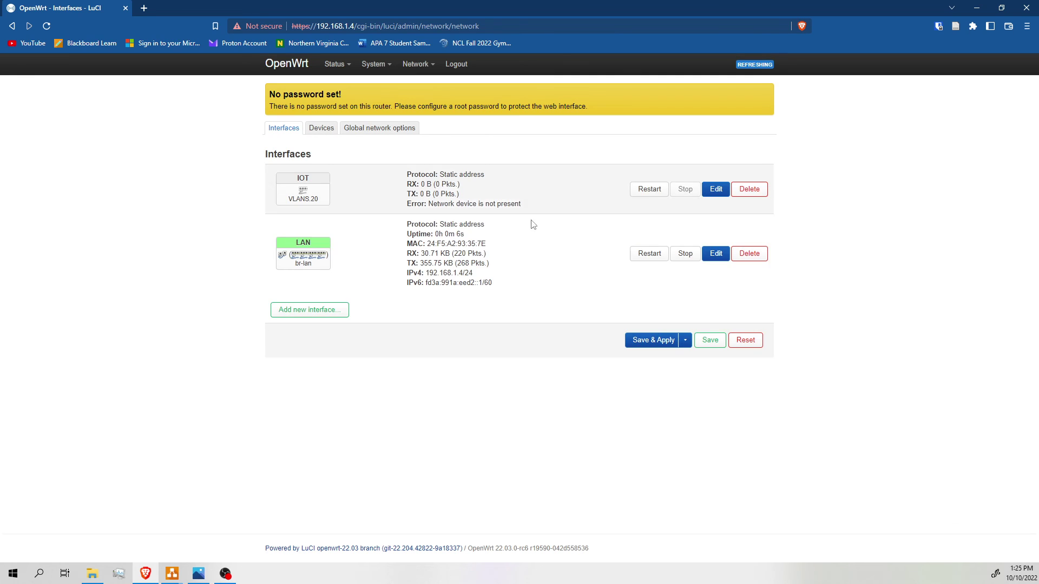
# - Note the IOT interface's error message and go to the Wireless overview page
pyautogui.moveTo(427, 205); pyautogui.dragTo(515, 216)
pyautogui.moveTo(417, 64)
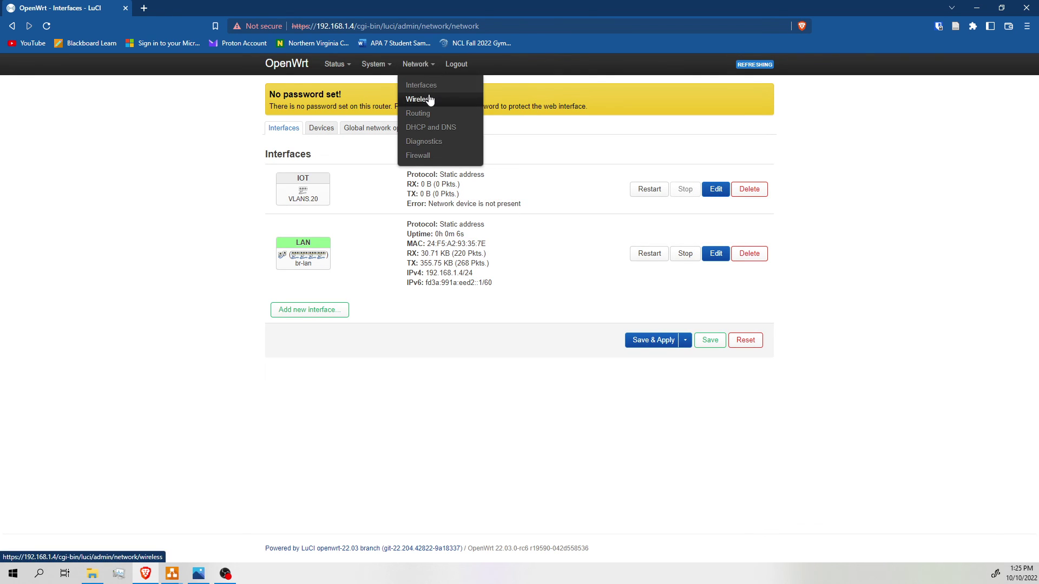
pyautogui.click(429, 100)
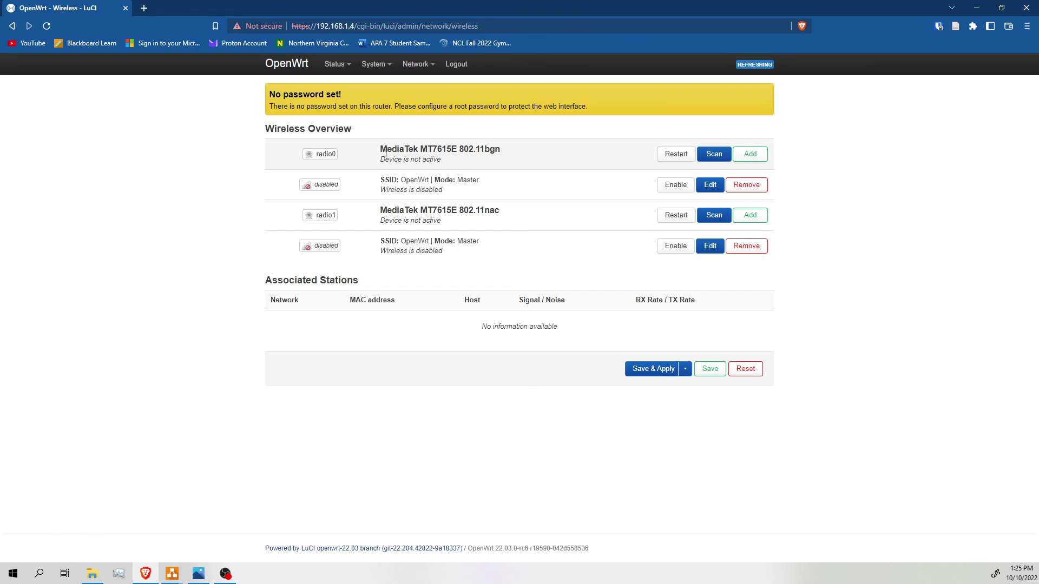
# - Examine the 2.4 GHz radio0 heading and its bgn mode
pyautogui.moveTo(382, 150); pyautogui.dragTo(505, 156)
pyautogui.click(519, 160)
pyautogui.click(506, 159)
pyautogui.moveTo(504, 158); pyautogui.dragTo(487, 148)
pyautogui.click(488, 149)
pyautogui.click(505, 155)
pyautogui.click(490, 158)
pyautogui.moveTo(487, 151); pyautogui.dragTo(499, 155)
pyautogui.click(506, 154)
pyautogui.moveTo(505, 149); pyautogui.dragTo(485, 152)
pyautogui.click(510, 161)
# - Check the inactive 5 GHz radio1 nac heading, then edit the 2.4 GHz OpenWrt network
pyautogui.moveTo(503, 211); pyautogui.dragTo(486, 212)
pyautogui.click(506, 217)
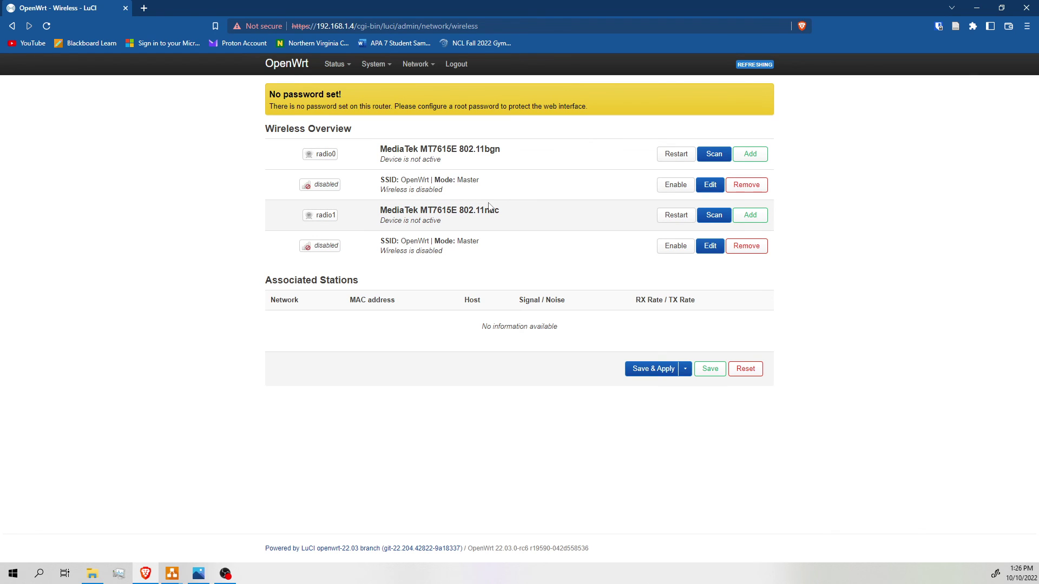
pyautogui.tripleClick(488, 210)
pyautogui.click(494, 213)
pyautogui.tripleClick(492, 221)
pyautogui.doubleClick(490, 211)
pyautogui.click(490, 212)
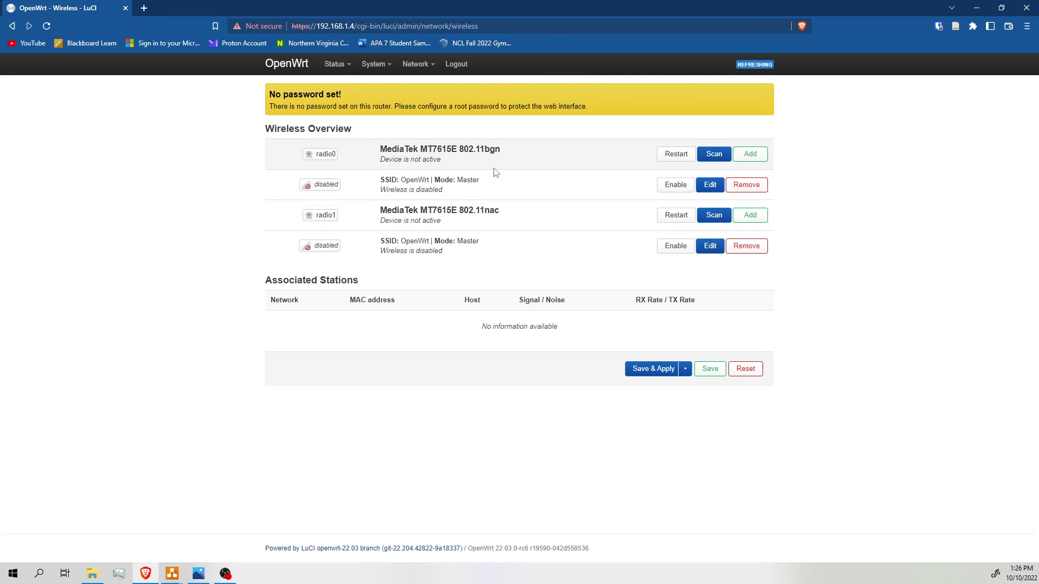
pyautogui.doubleClick(488, 149)
pyautogui.click(489, 150)
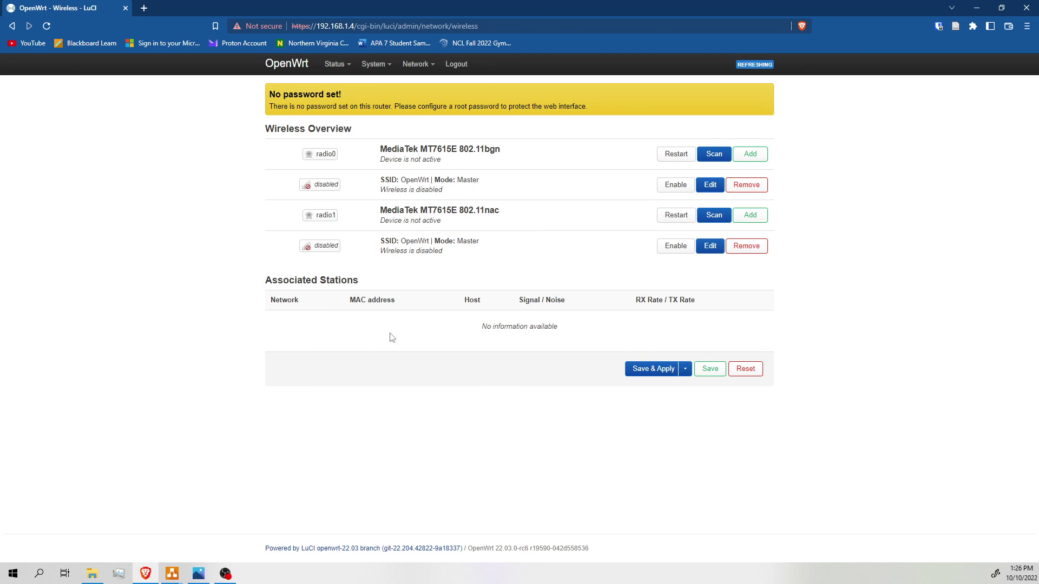
pyautogui.click(711, 186)
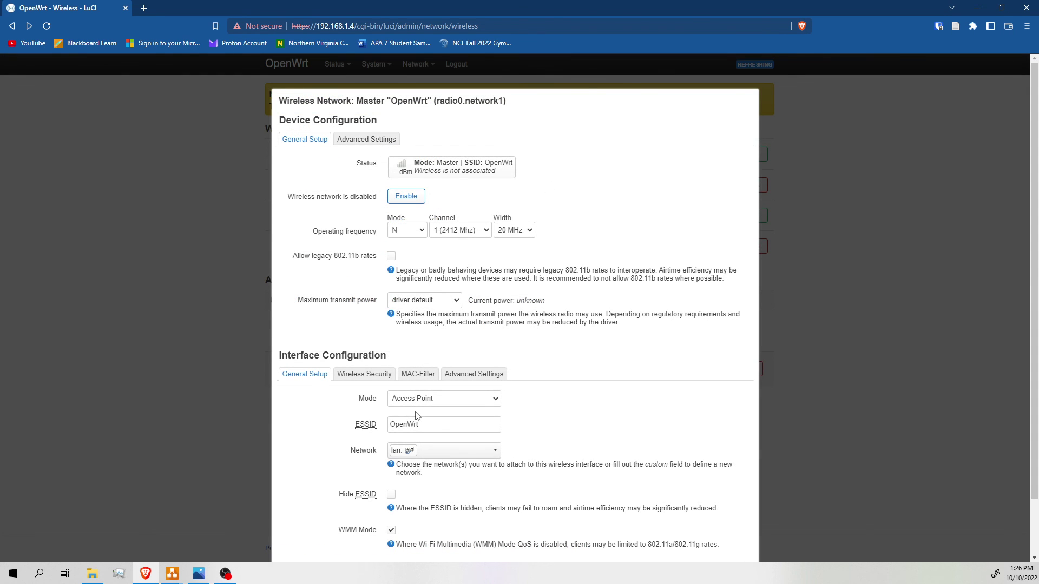
# - Rename the SSID to relic-IoT, attach it to the IOT network, and hide the ESSID
pyautogui.doubleClick(421, 422)
pyautogui.write('rel')
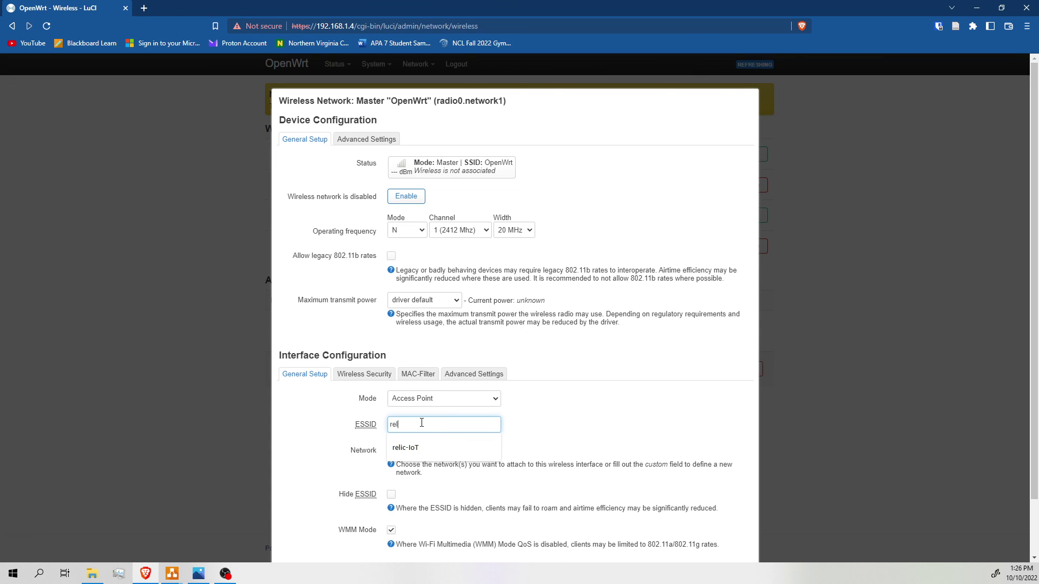
pyautogui.write('ic-IoT')
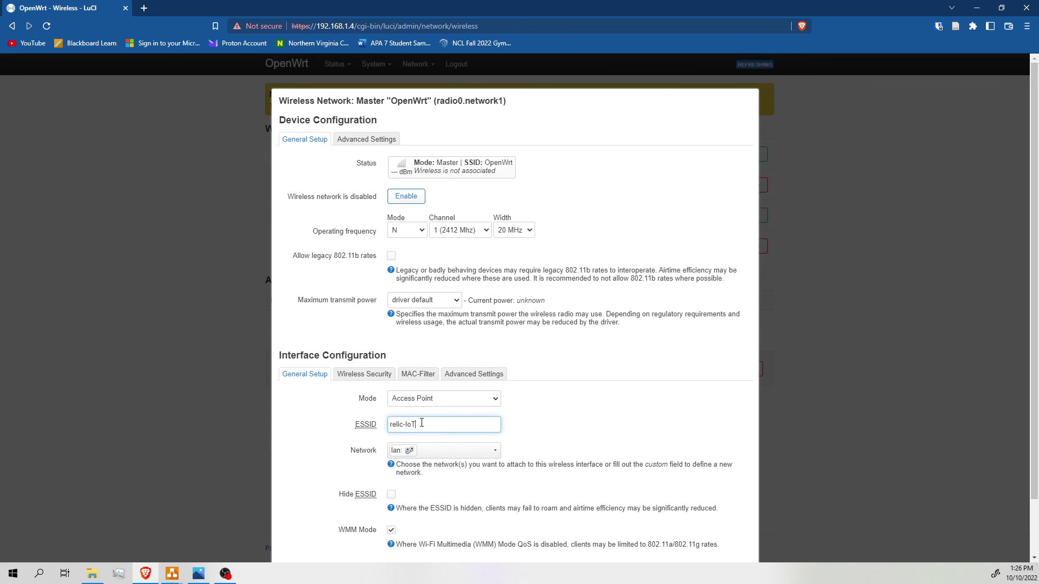
pyautogui.click(433, 450)
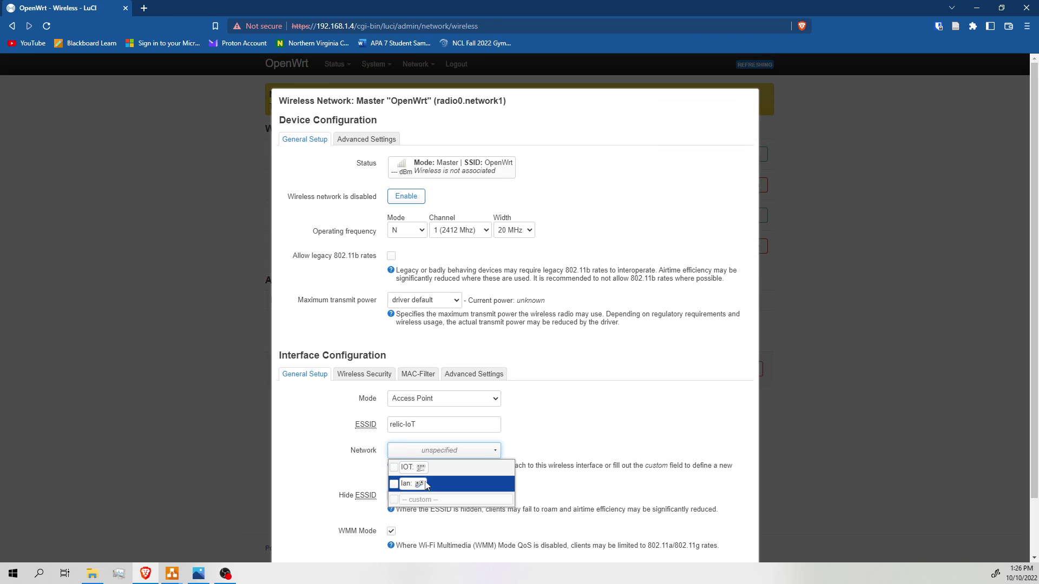
pyautogui.click(441, 469)
pyautogui.click(569, 429)
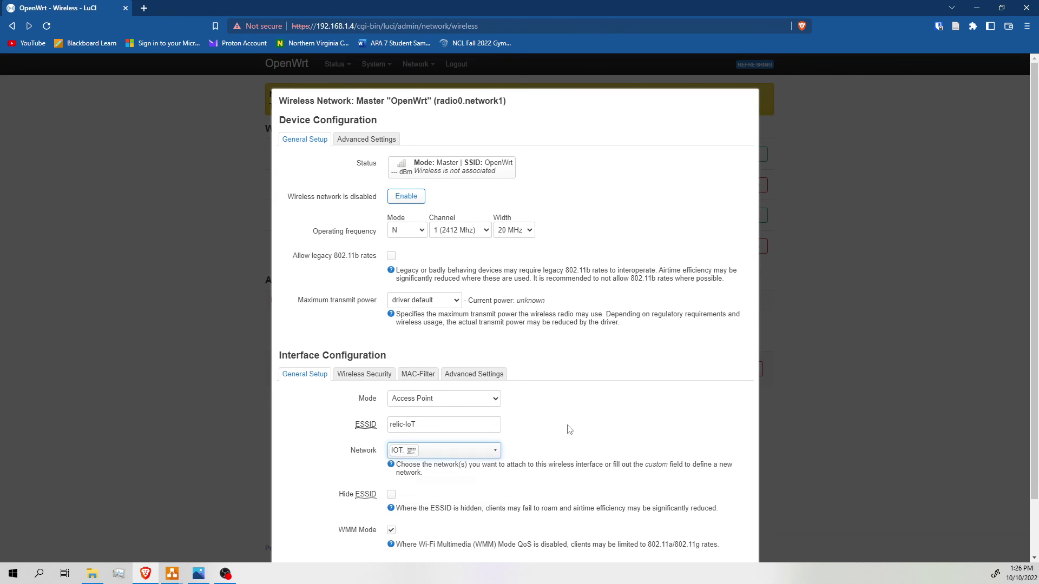
pyautogui.scroll(-2, 619, 429)
pyautogui.click(391, 431)
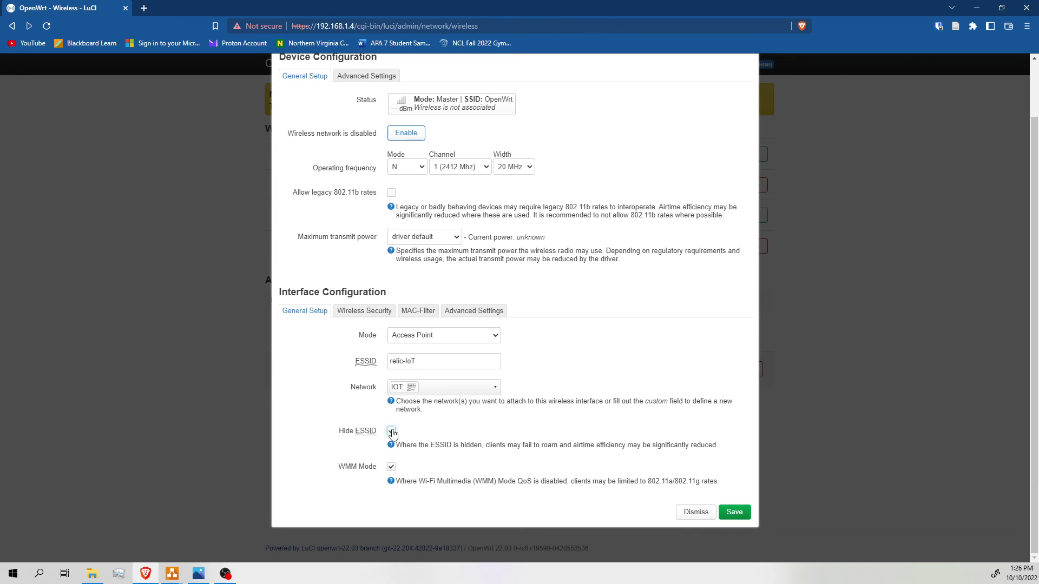
# - Set wireless security to WPA2-PSK and enter the network key
pyautogui.click(364, 311)
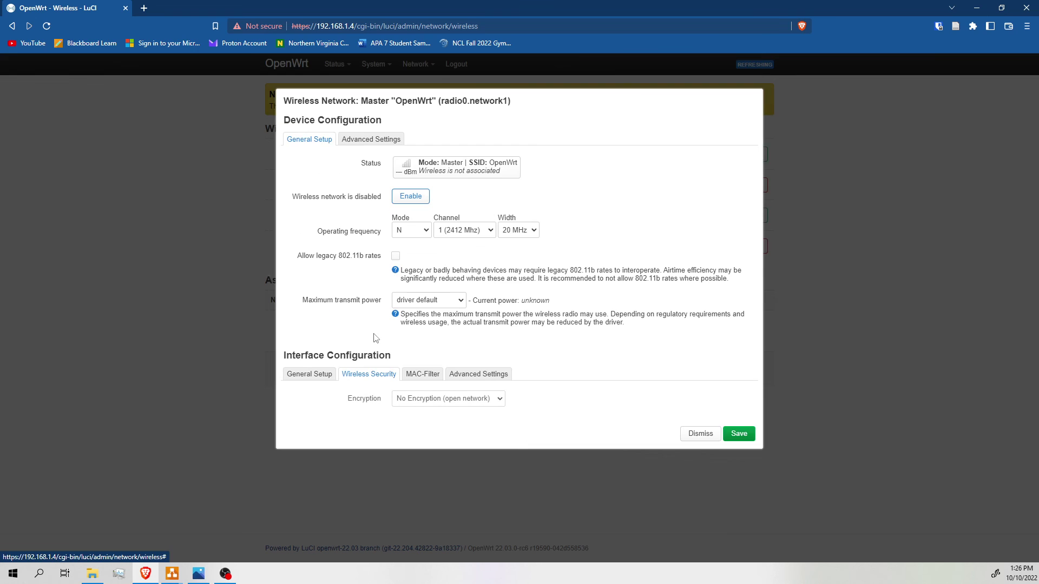
pyautogui.click(429, 403)
pyautogui.click(431, 411)
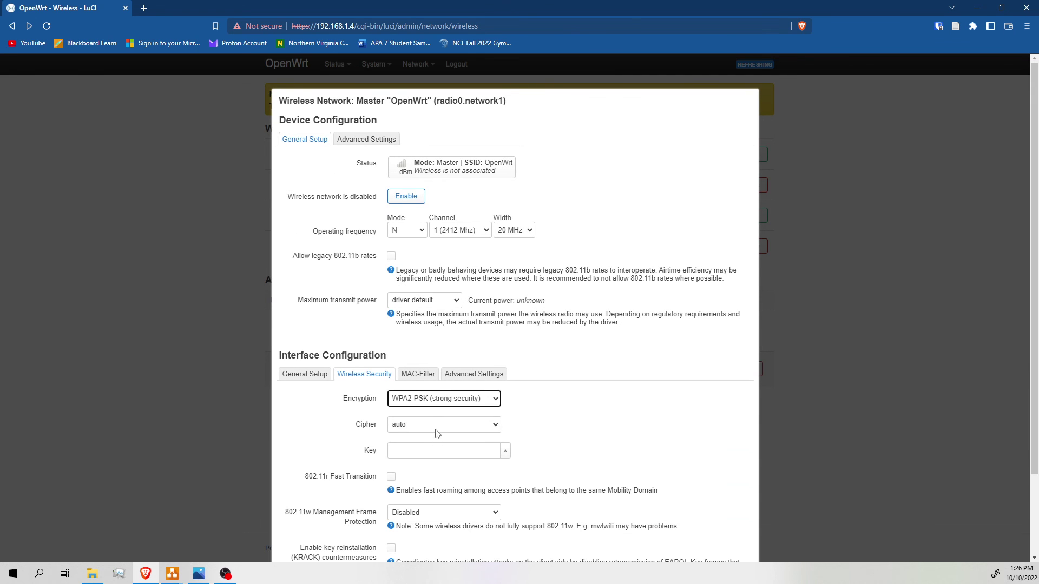
pyautogui.click(432, 452)
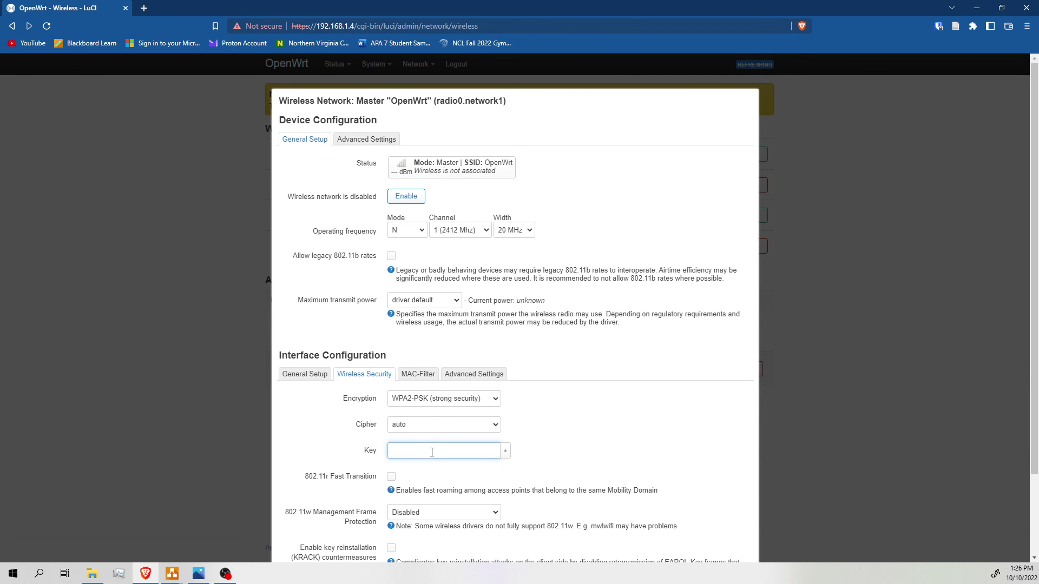
pyautogui.write('••••')
pyautogui.press('BackSpace')
pyautogui.press('BackSpace')
pyautogui.press('BackSpace')
pyautogui.press('BackSpace')
pyautogui.press('BackSpace')
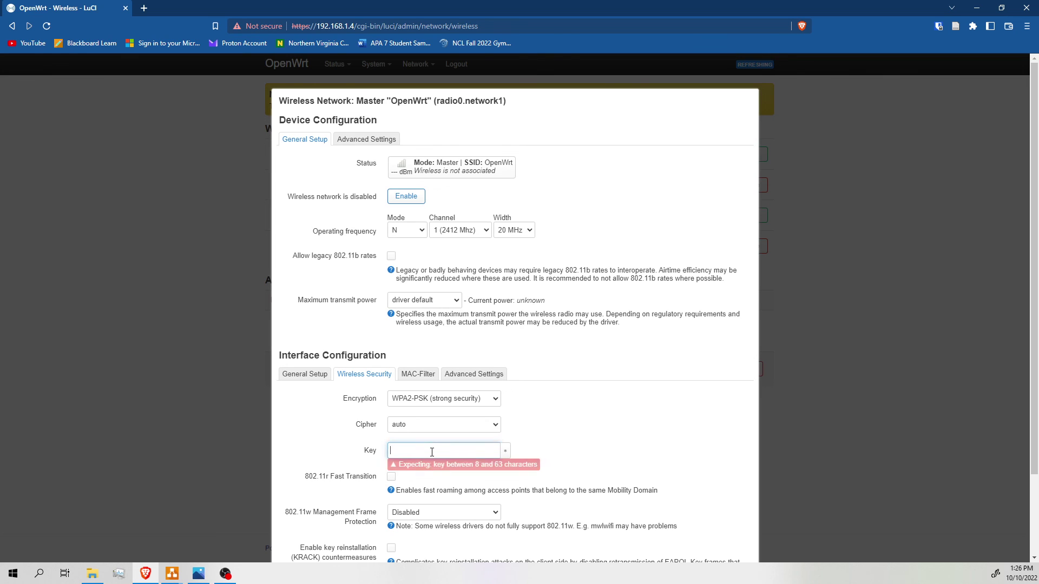
pyautogui.write('••')
pyautogui.press('BackSpace')
pyautogui.press('BackSpace')
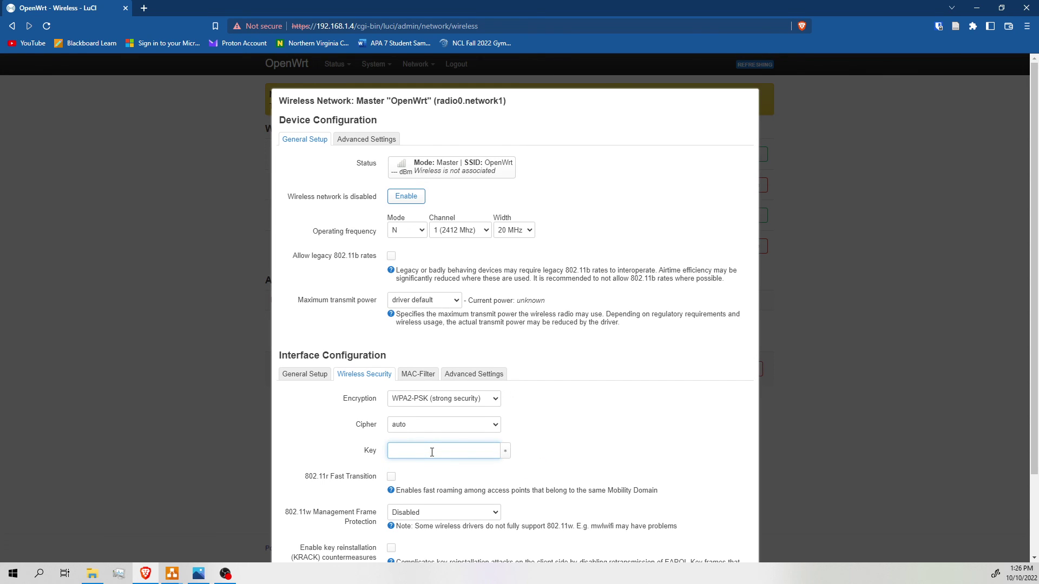
pyautogui.write('••••••••')
pyautogui.click(563, 405)
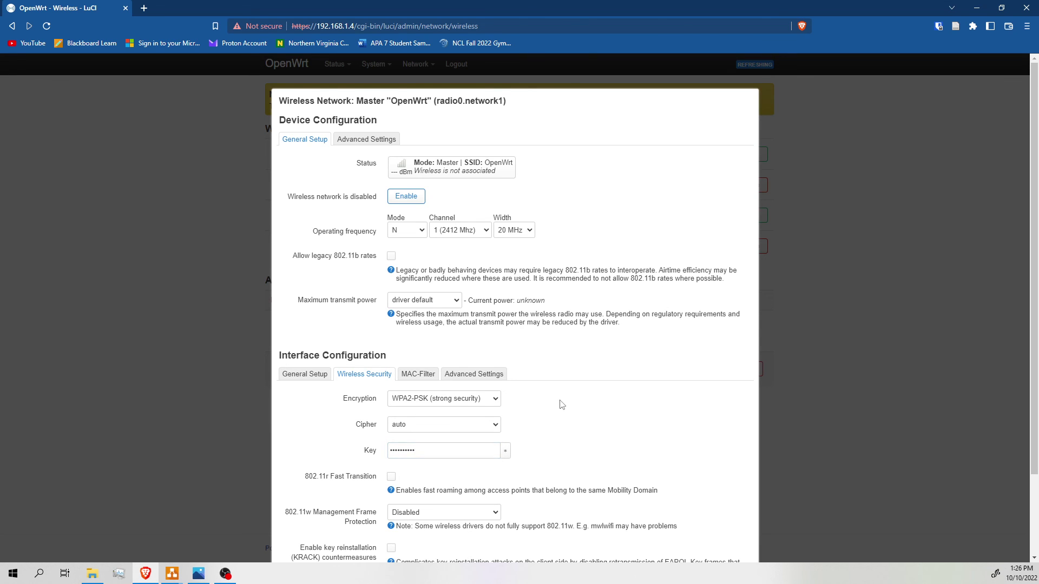
# - Save the wireless network settings and apply the configuration
pyautogui.scroll(-2, 562, 405)
pyautogui.click(734, 513)
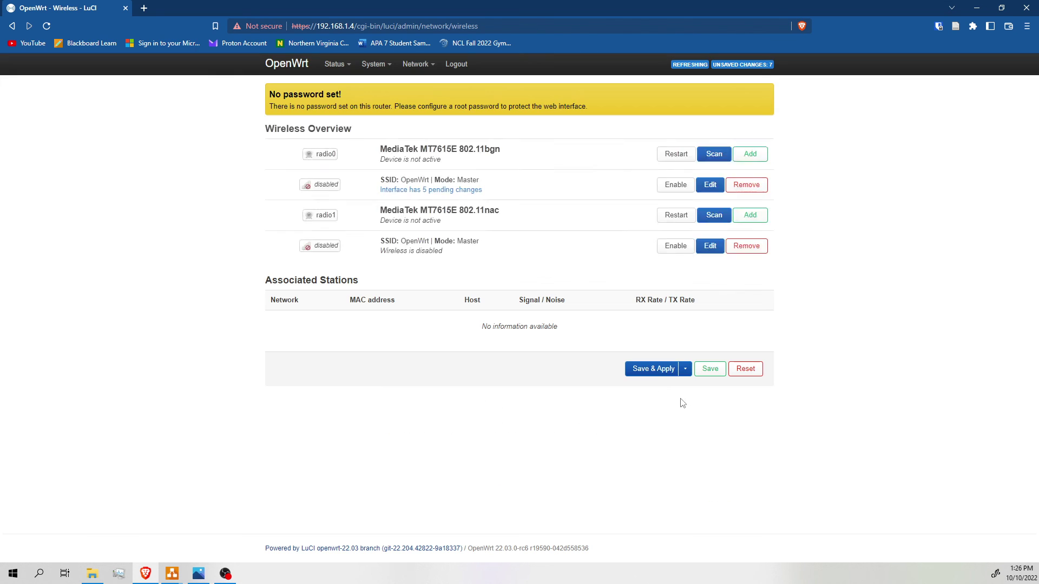
pyautogui.click(642, 372)
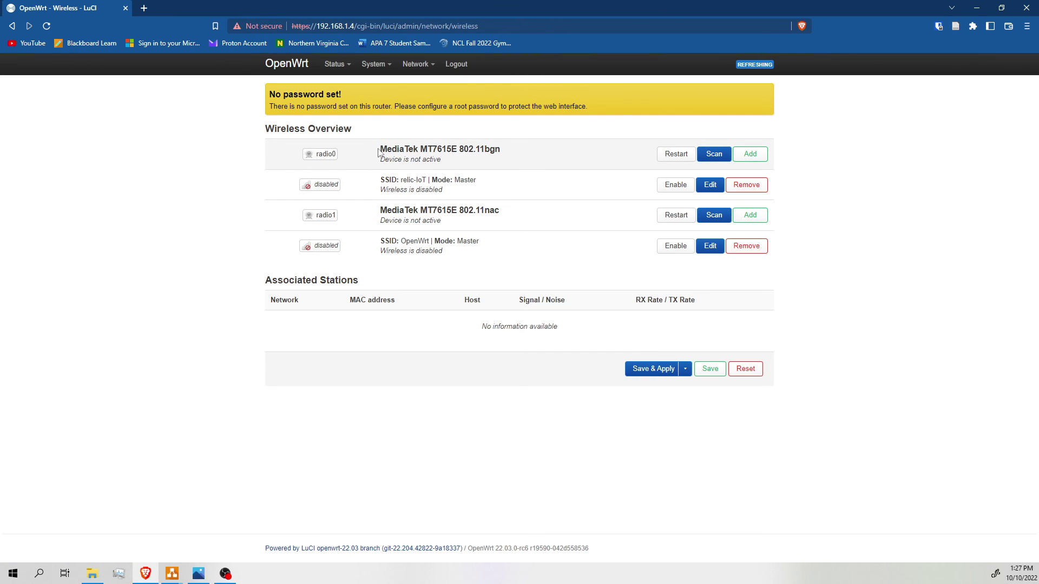
# - Highlight and inspect the radio0 model name and status line in Wireless Overview
pyautogui.moveTo(380, 150); pyautogui.dragTo(503, 152)
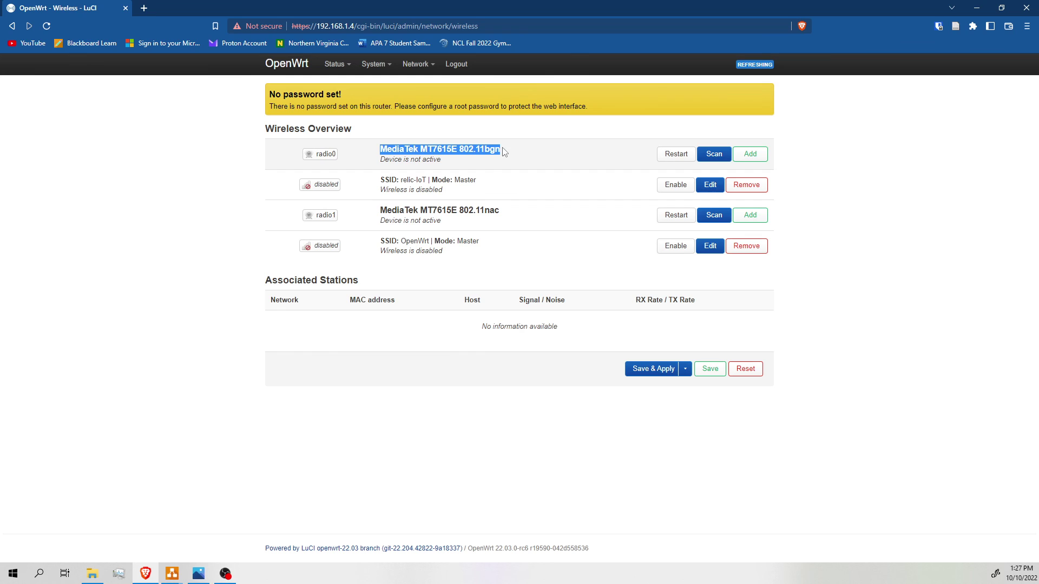
pyautogui.click(496, 160)
pyautogui.moveTo(381, 148)
pyautogui.mouseDown()
pyautogui.moveTo(501, 150)
pyautogui.moveTo(394, 153)
pyautogui.mouseUp()
pyautogui.click(501, 150)
pyautogui.click(387, 151)
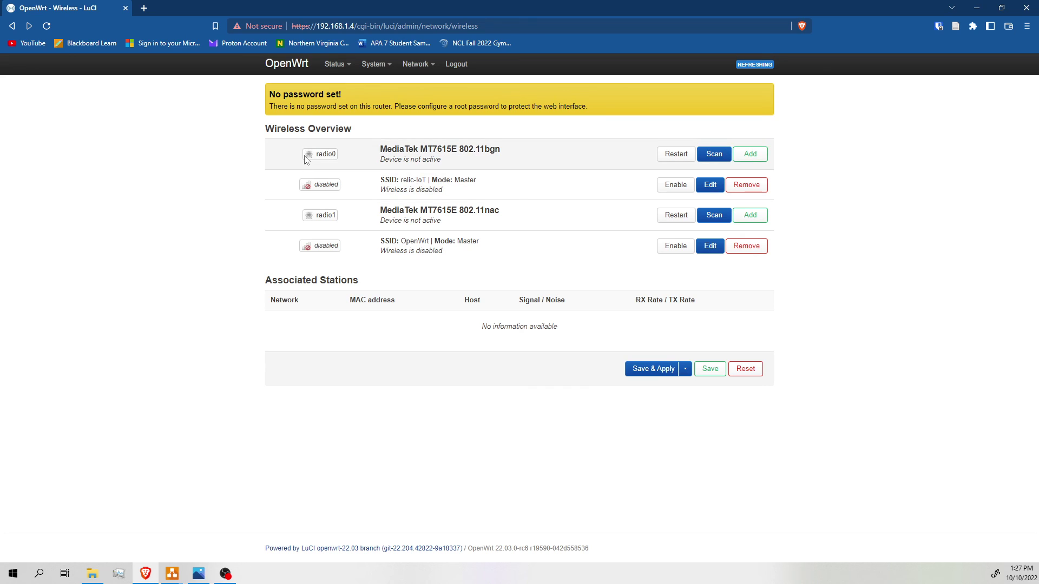
pyautogui.moveTo(382, 147); pyautogui.dragTo(508, 153)
pyautogui.moveTo(380, 153); pyautogui.dragTo(504, 152)
pyautogui.moveTo(380, 153); pyautogui.dragTo(508, 157)
pyautogui.moveTo(381, 153); pyautogui.dragTo(509, 158)
pyautogui.moveTo(503, 153); pyautogui.dragTo(381, 157)
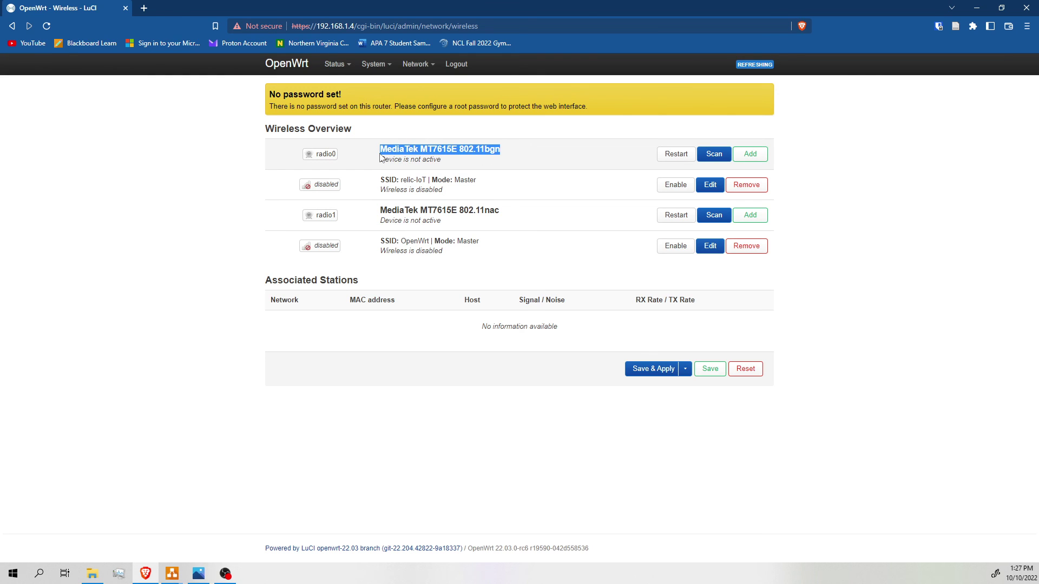
pyautogui.click(501, 159)
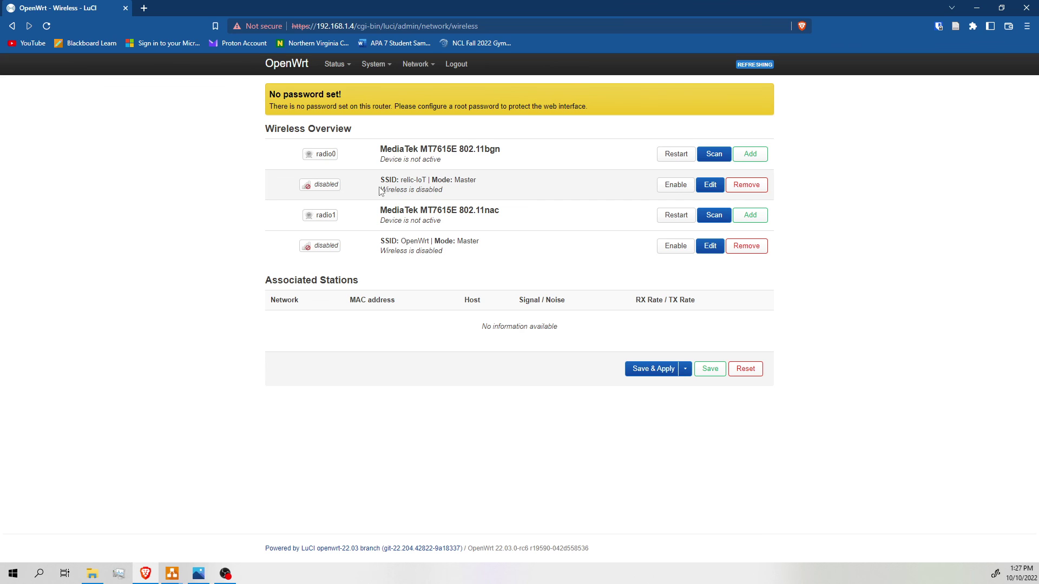
pyautogui.moveTo(379, 153); pyautogui.dragTo(517, 156)
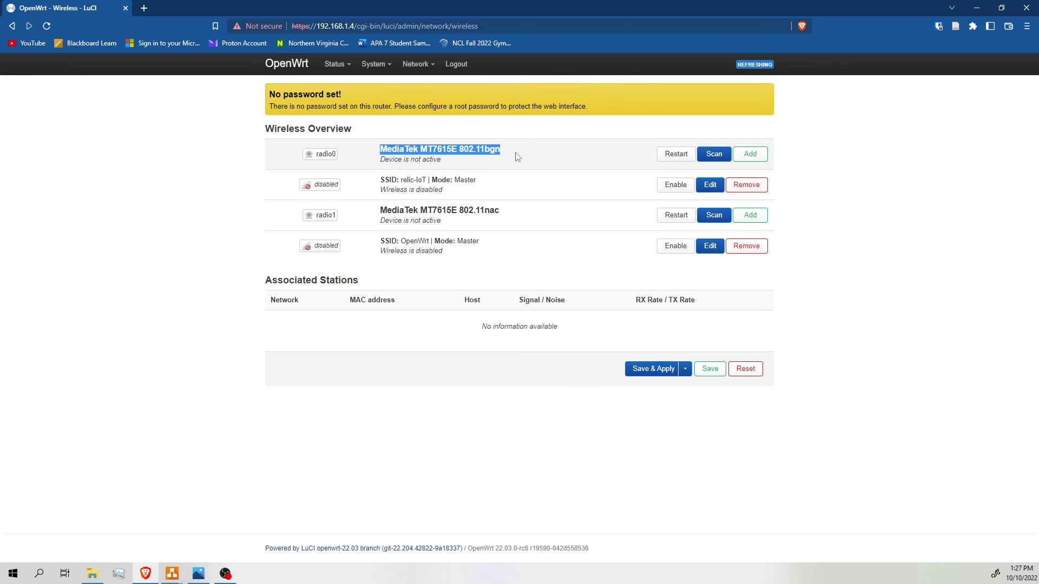
pyautogui.click(501, 157)
# - Enable the relic-IoT network under radio0, then go to the Network Interfaces overview
pyautogui.click(670, 187)
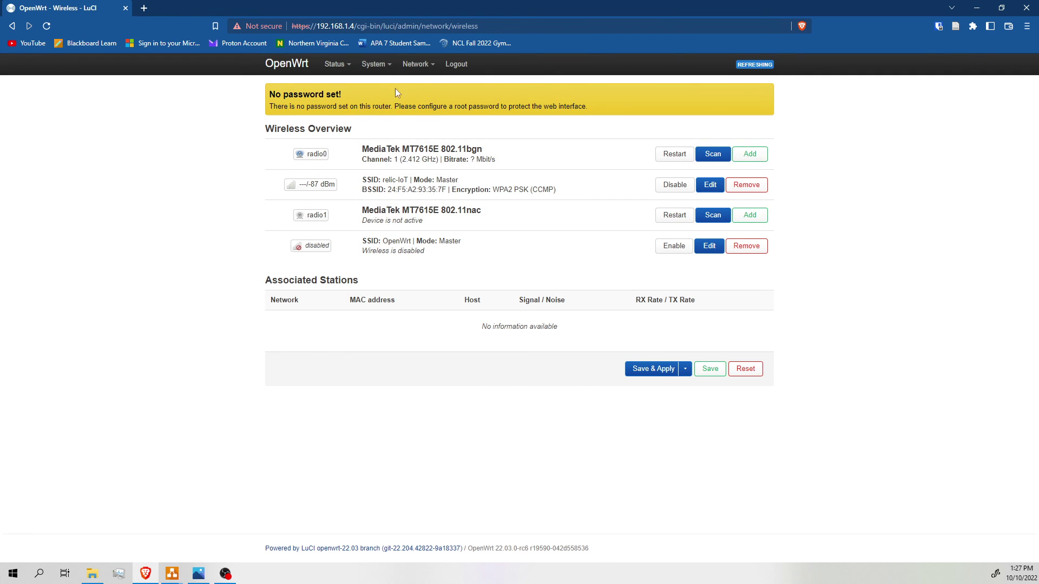
pyautogui.moveTo(416, 65)
pyautogui.click(427, 85)
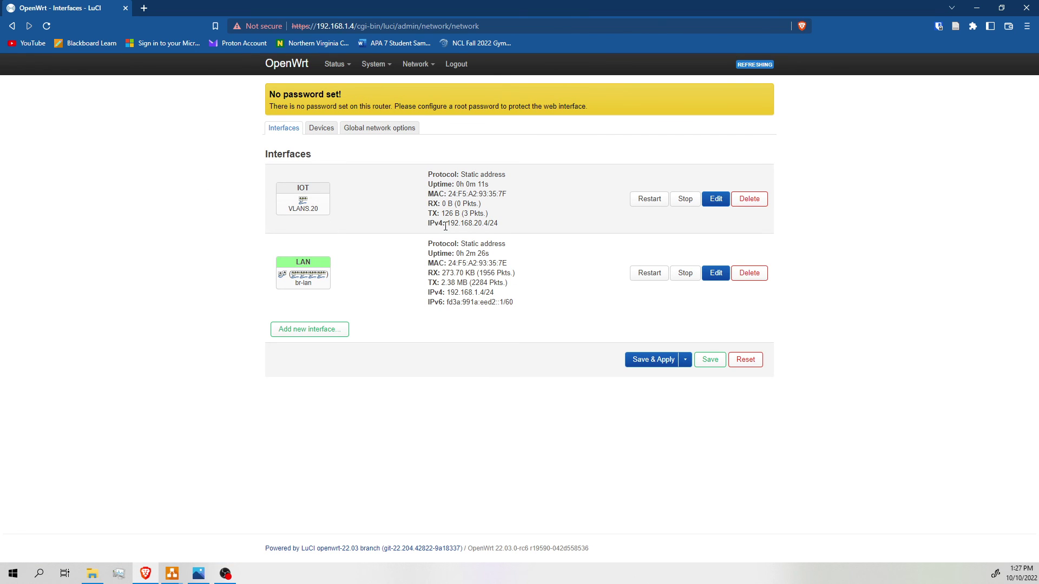
# - Check IOT's 192.168.20.4/24 address, review Devices and Global network options, return to Interfaces
pyautogui.moveTo(449, 223); pyautogui.dragTo(509, 224)
pyautogui.click(511, 224)
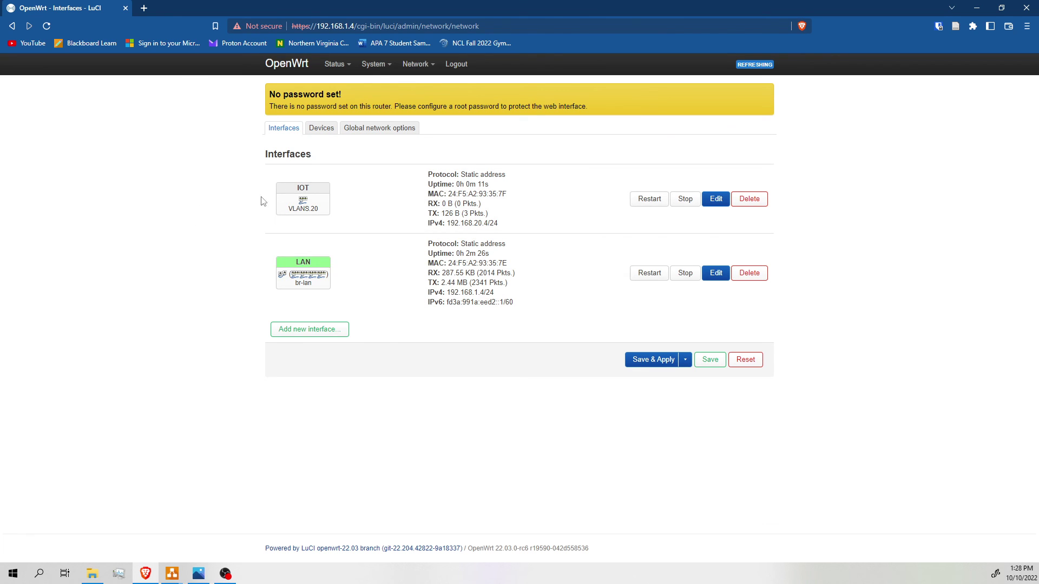
pyautogui.click(319, 132)
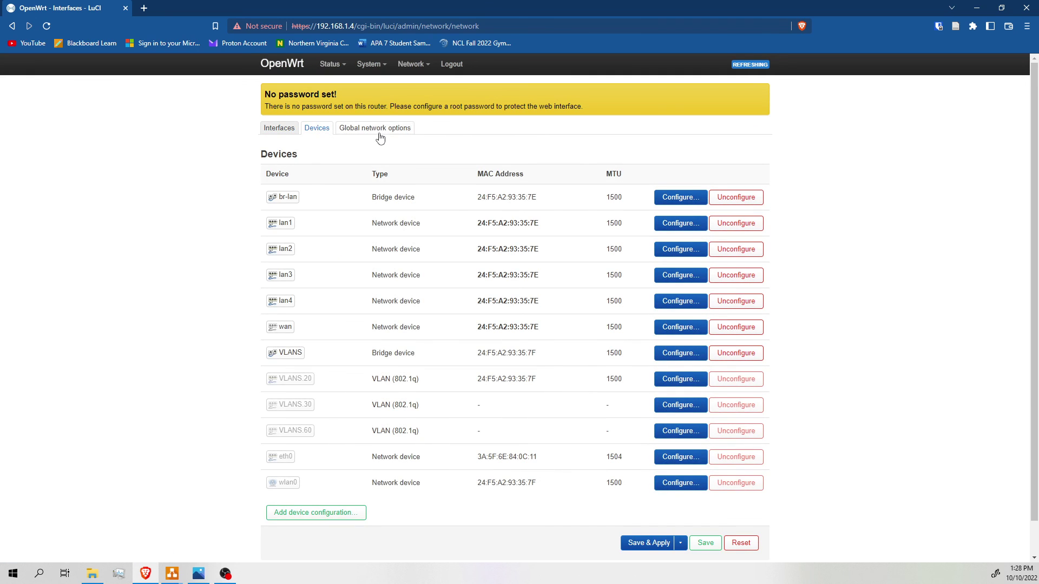
pyautogui.click(351, 133)
pyautogui.click(285, 130)
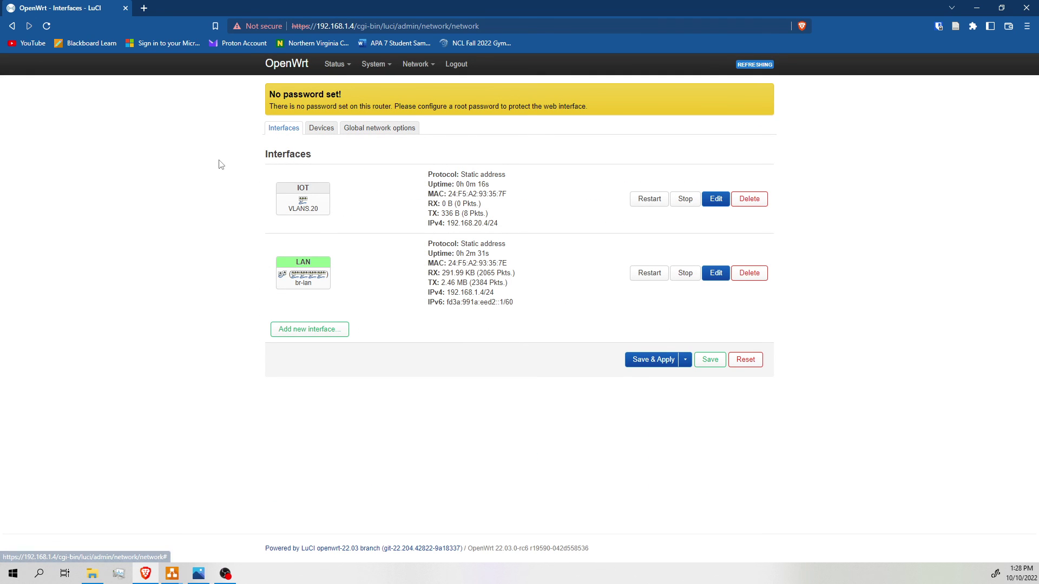